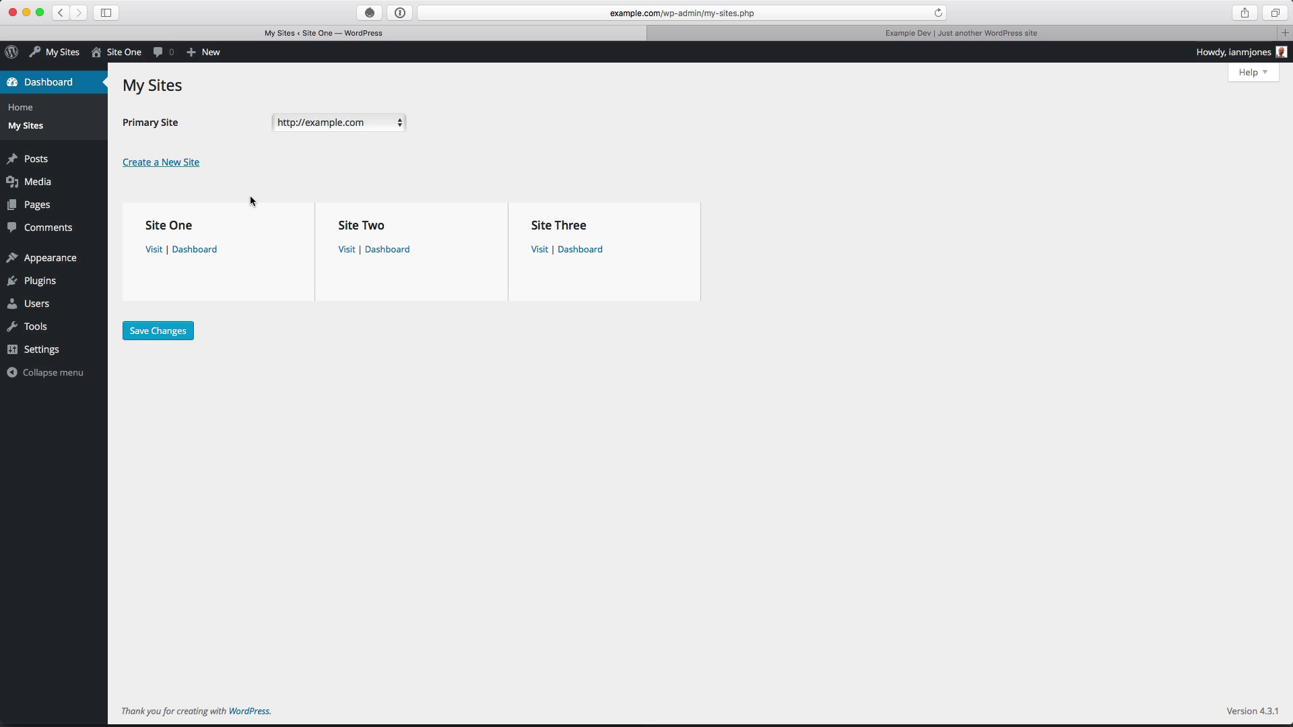
- Visit the Site One, Site Two and Site Three front pages, then open Site Two's dashboard
{"action": "left_click", "coordinate": [157, 252]}
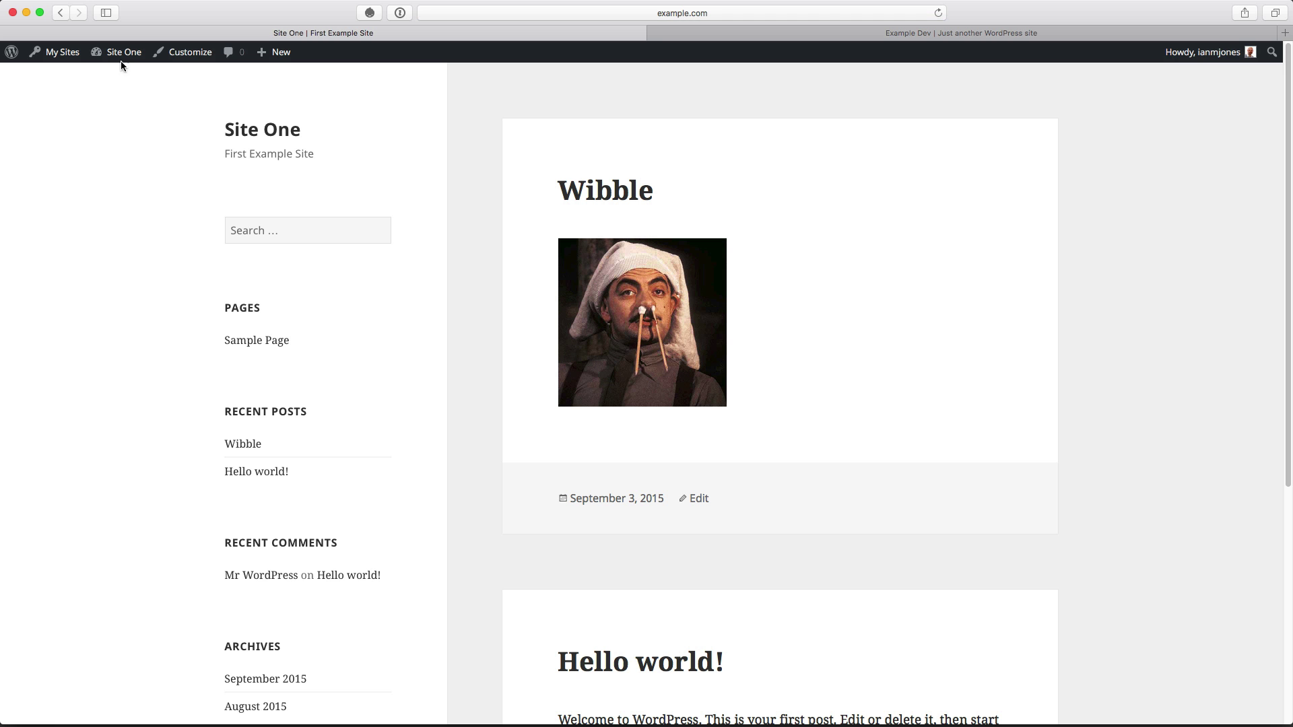
{"action": "left_click", "coordinate": [163, 171]}
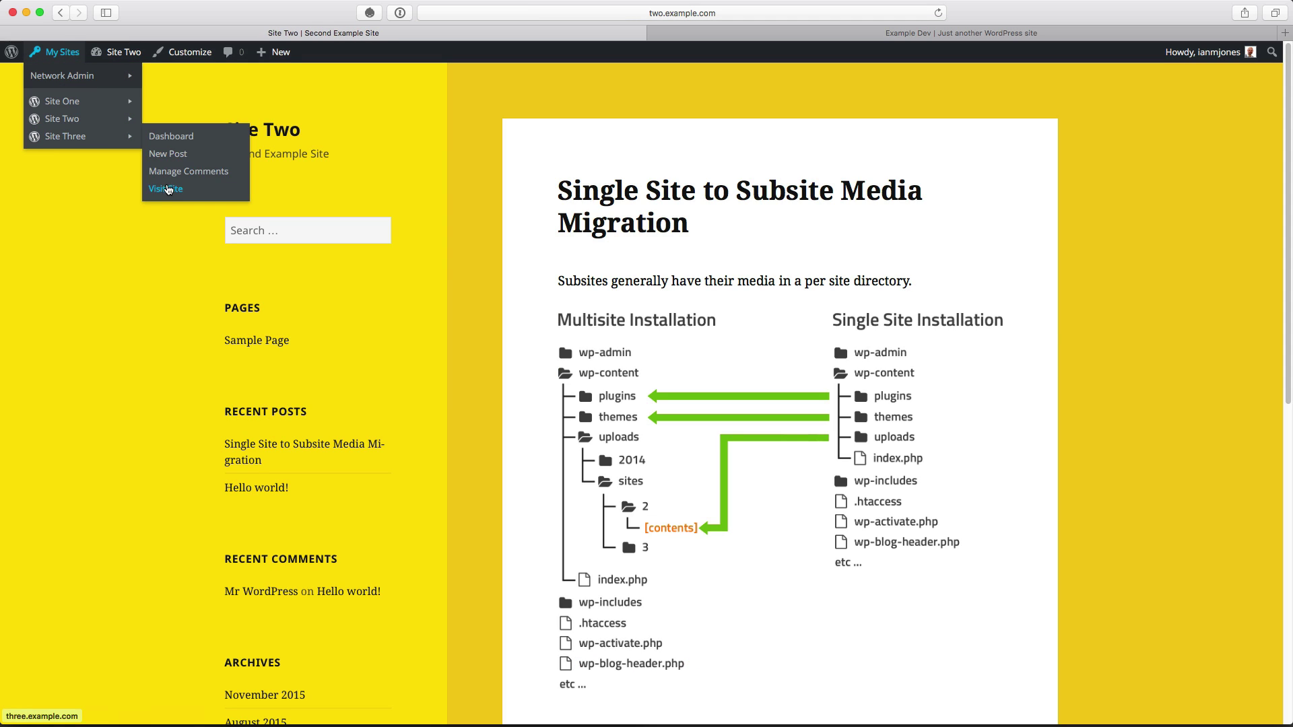
{"action": "left_click", "coordinate": [163, 192]}
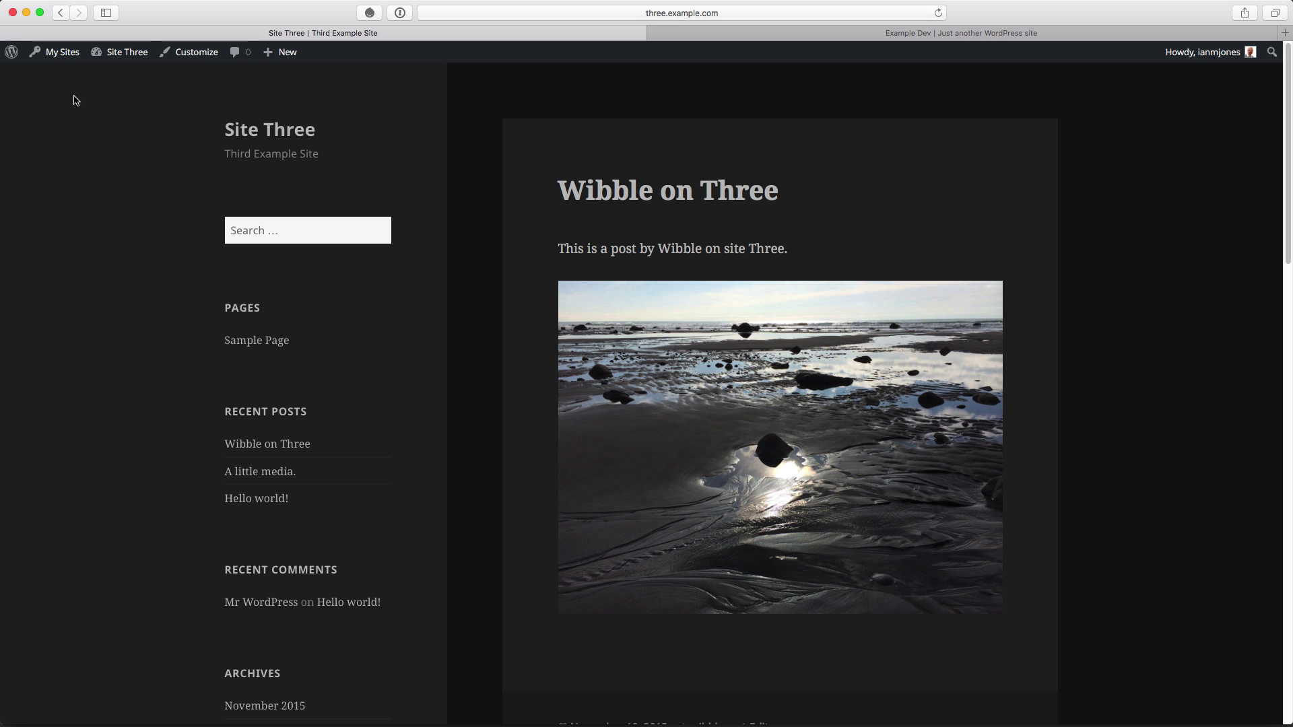
{"action": "mouse_move", "coordinate": [62, 119]}
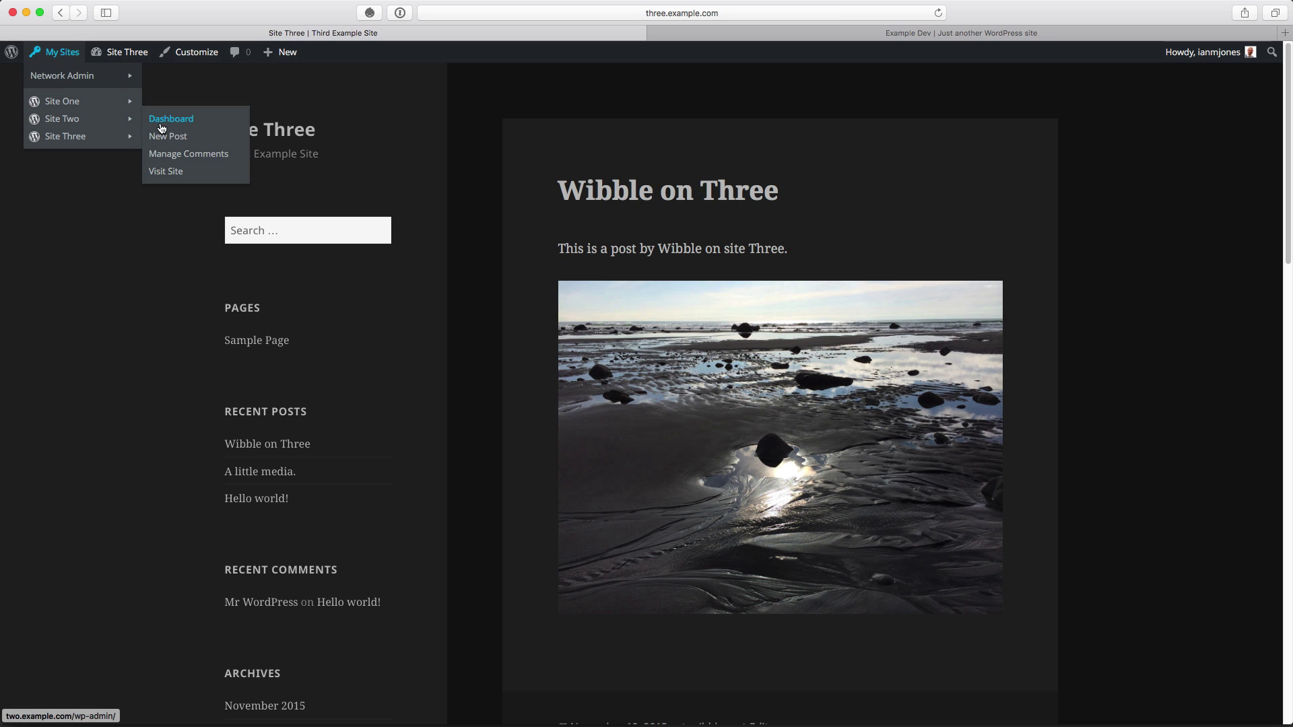
{"action": "left_click", "coordinate": [181, 122]}
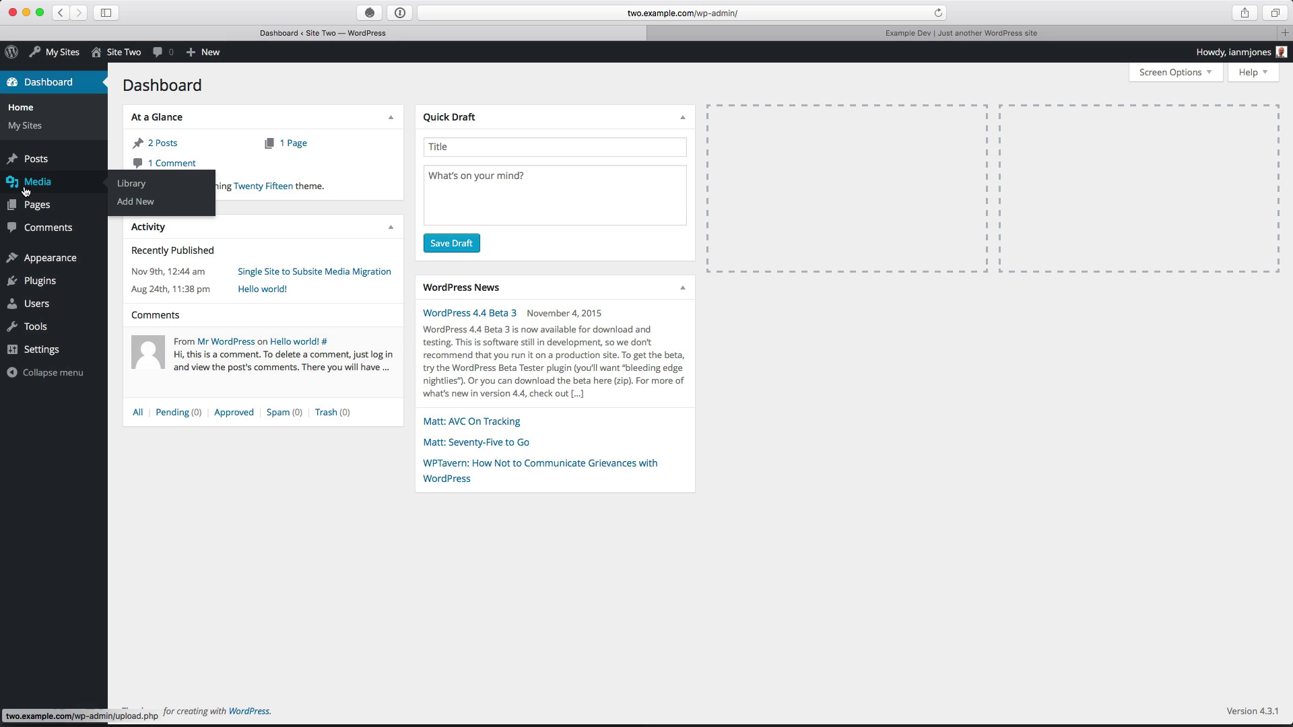
- Check Site Two's media library and users, then the network Users list of three users
{"action": "left_click", "coordinate": [30, 183]}
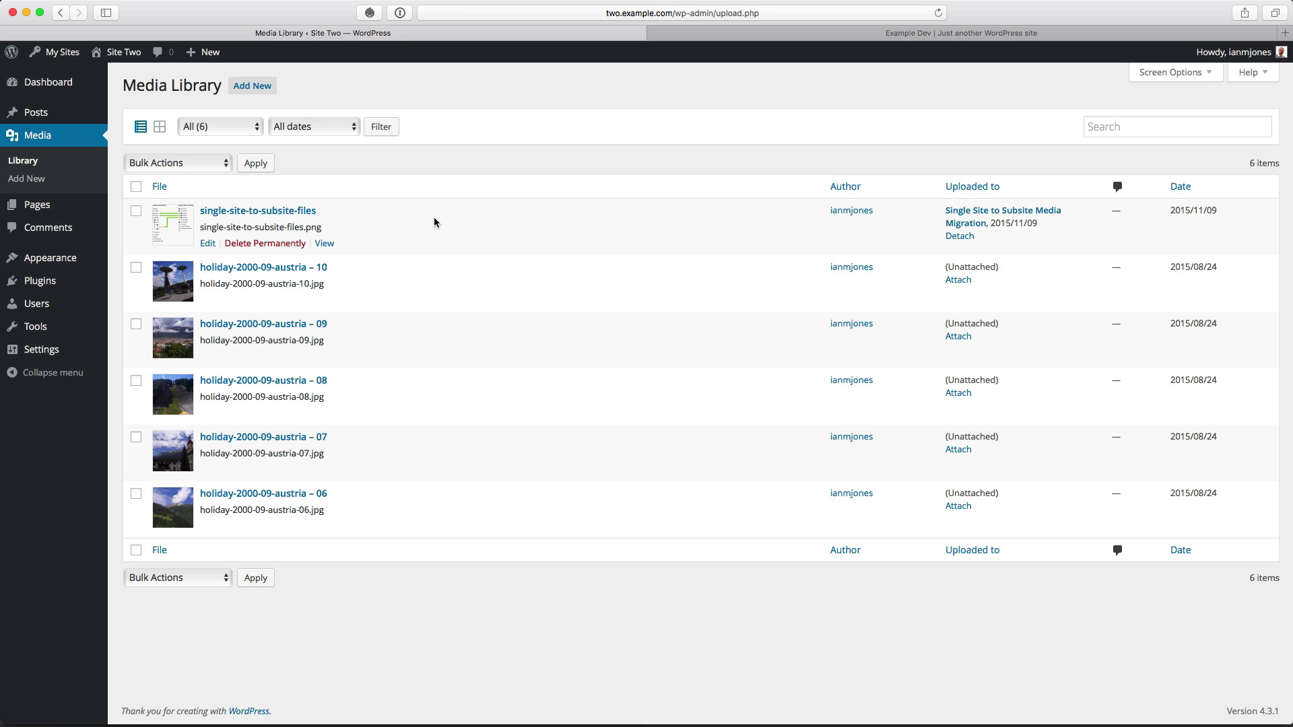
{"action": "left_click", "coordinate": [44, 303]}
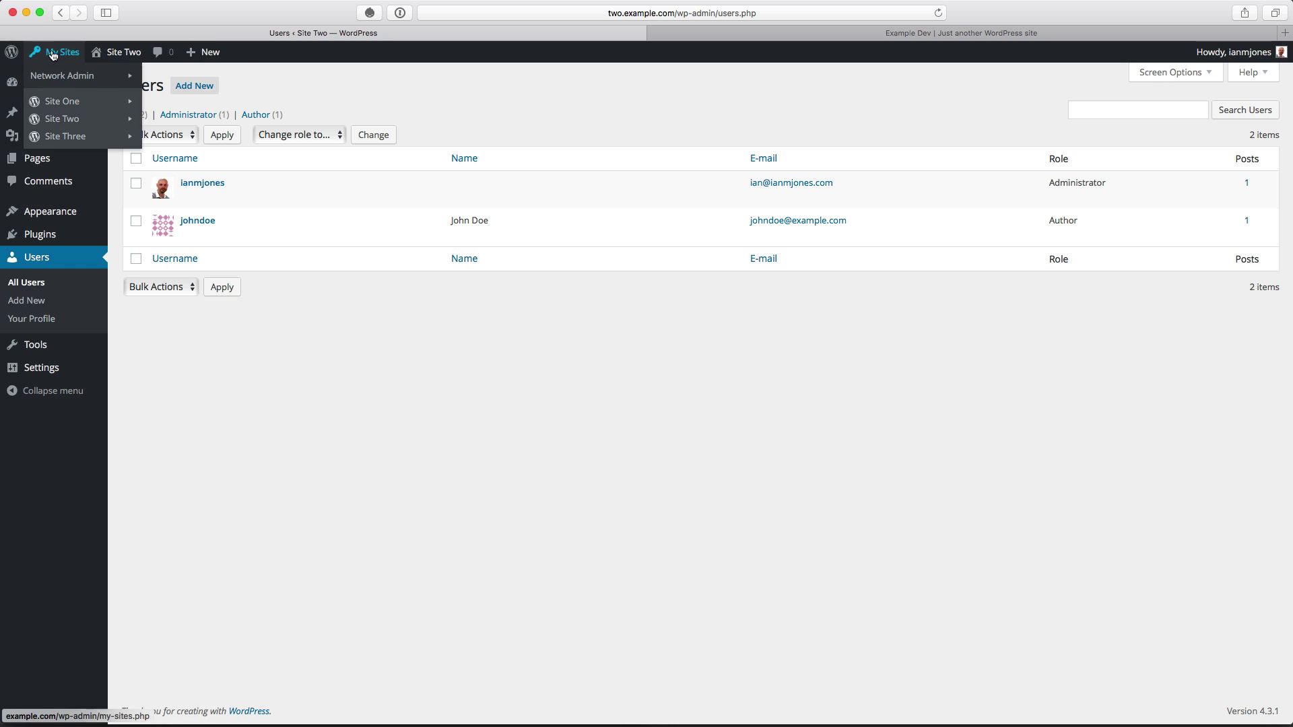
{"action": "mouse_move", "coordinate": [62, 75]}
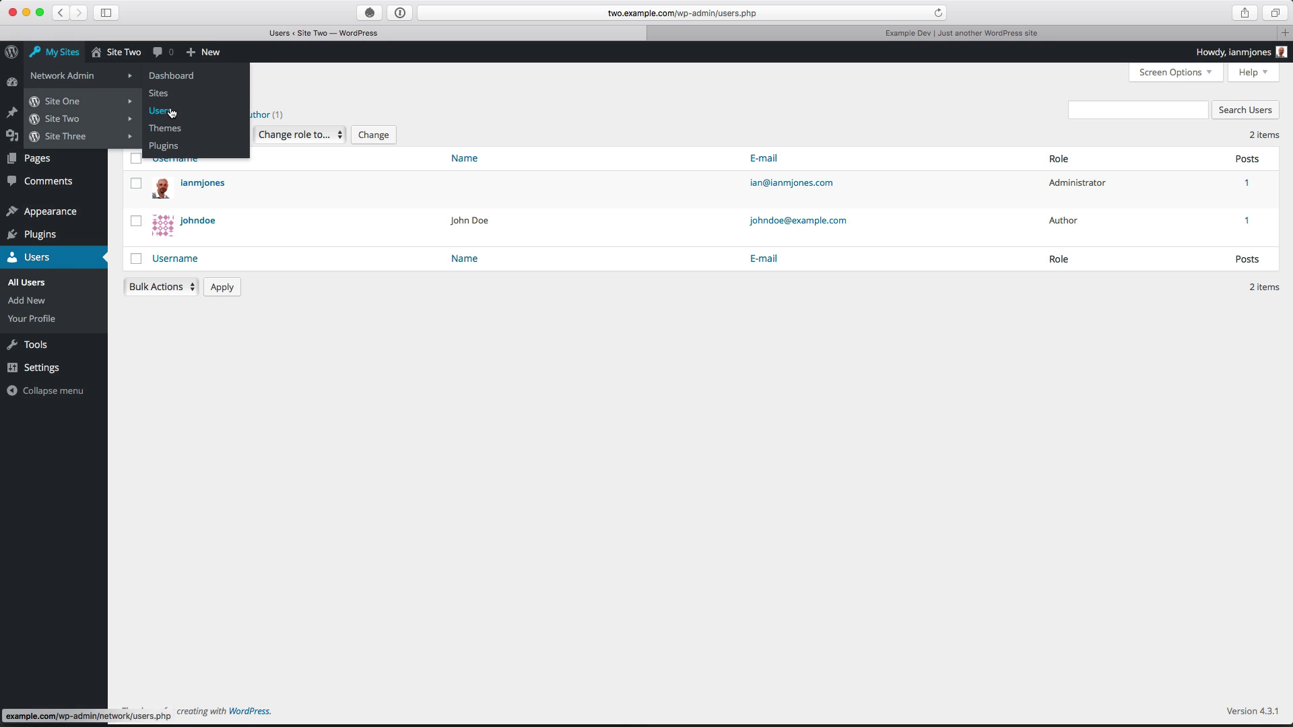
{"action": "left_click", "coordinate": [161, 112]}
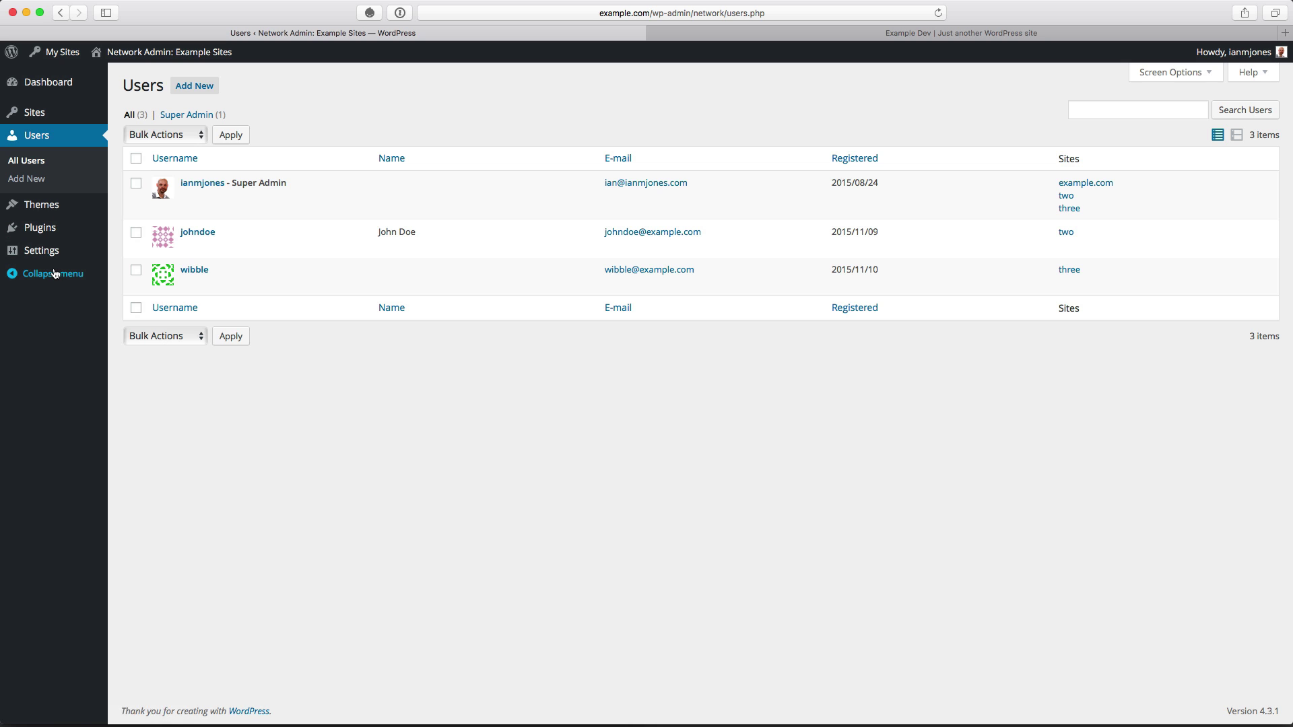
{"action": "mouse_move", "coordinate": [42, 251]}
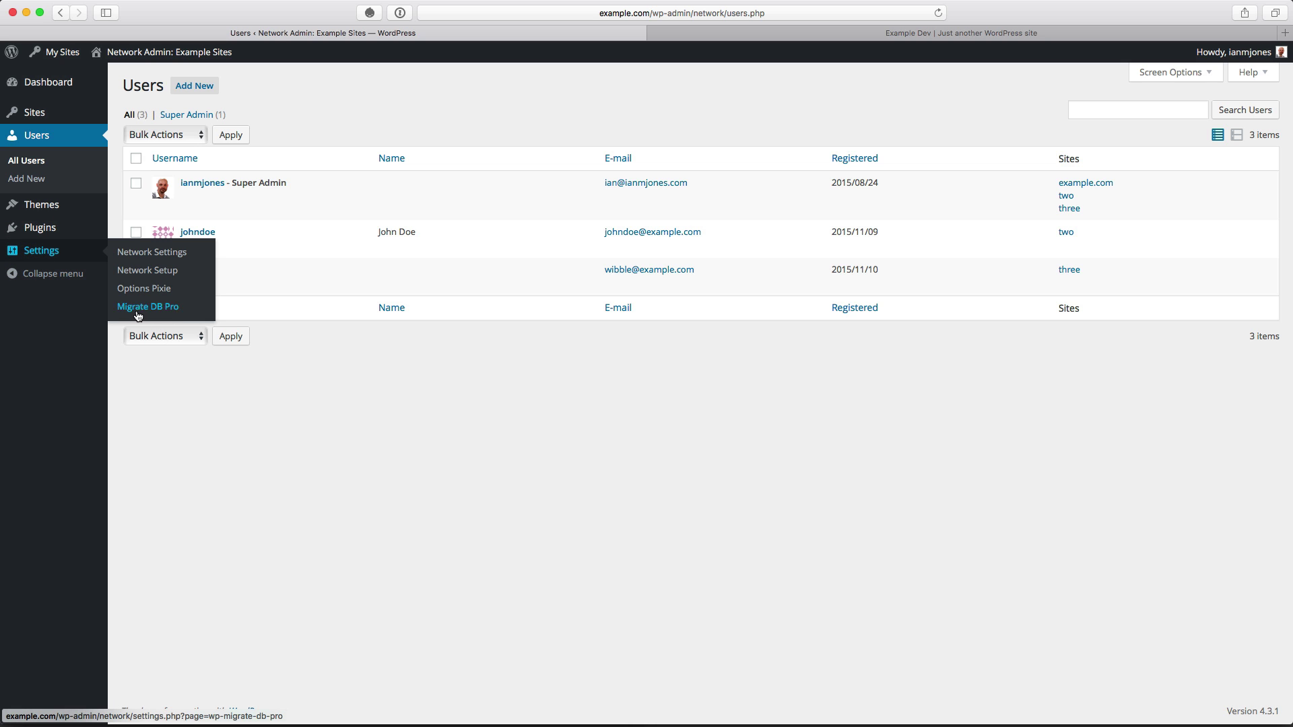
- Switch to Example Dev and confirm its dashboard, media library and users are empty
{"action": "left_click", "coordinate": [137, 312]}
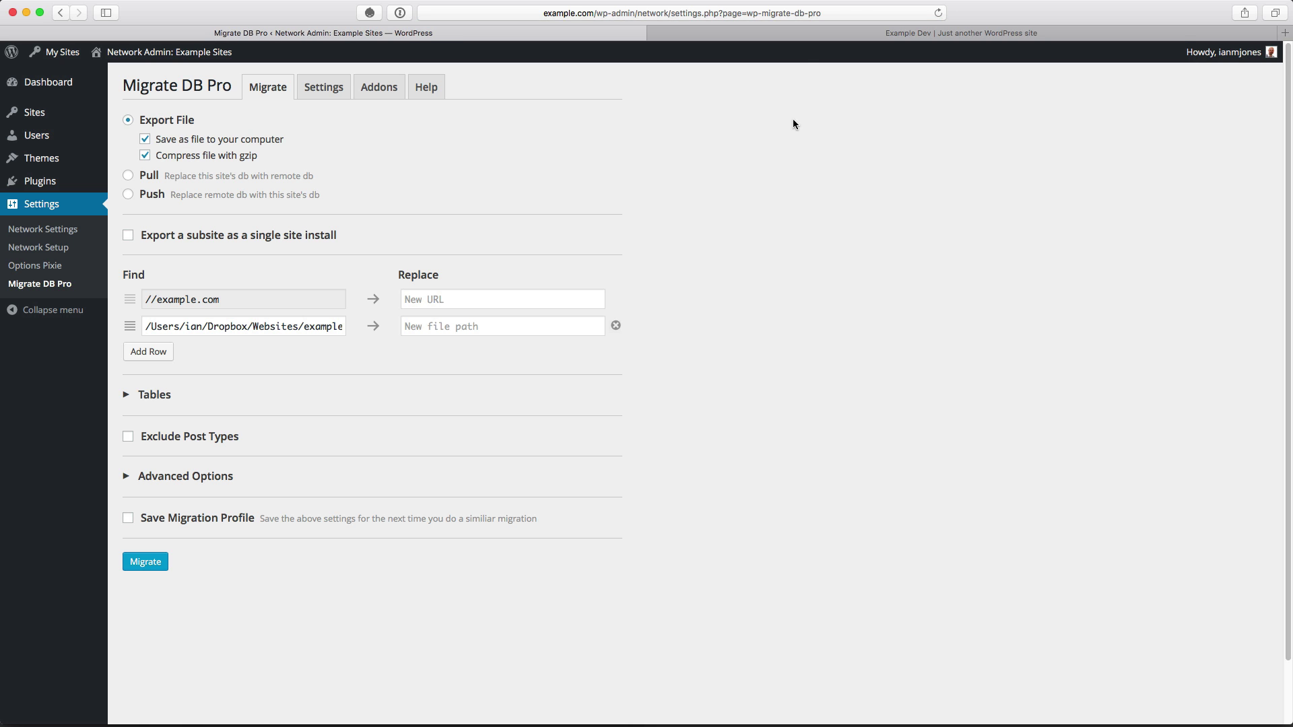
{"action": "left_click", "coordinate": [851, 30]}
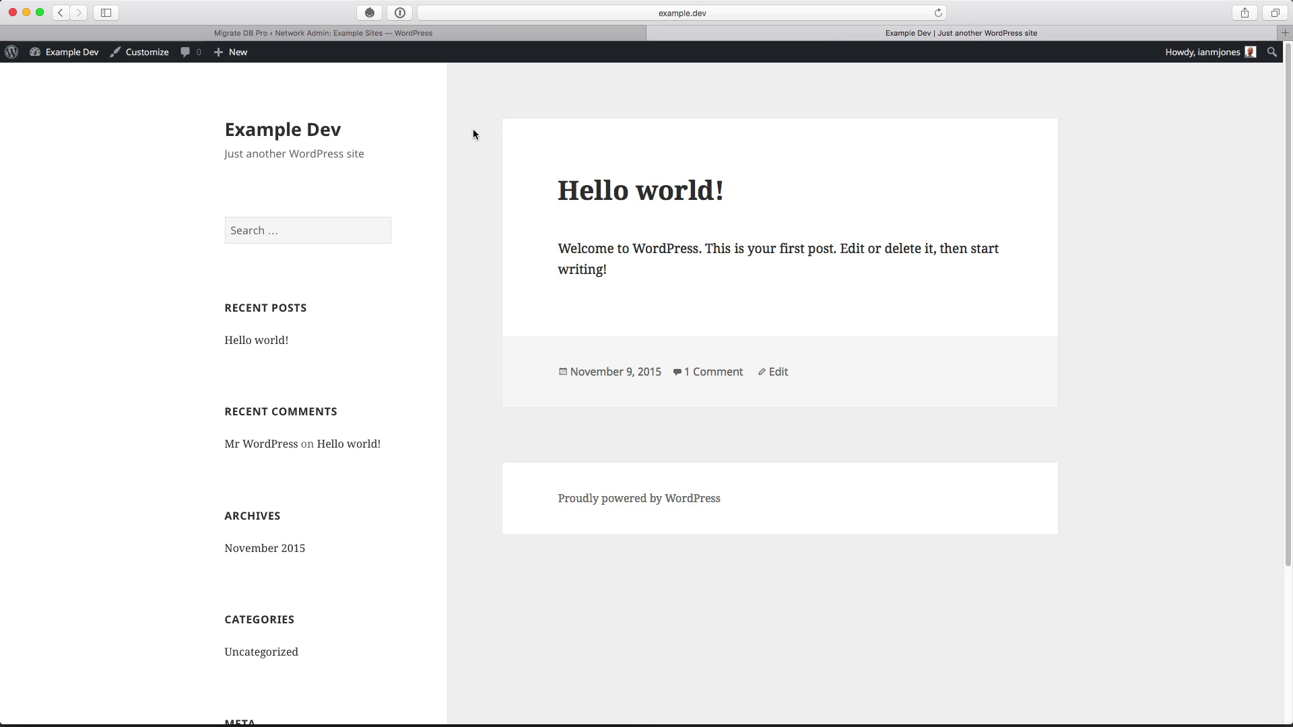
{"action": "mouse_move", "coordinate": [65, 52]}
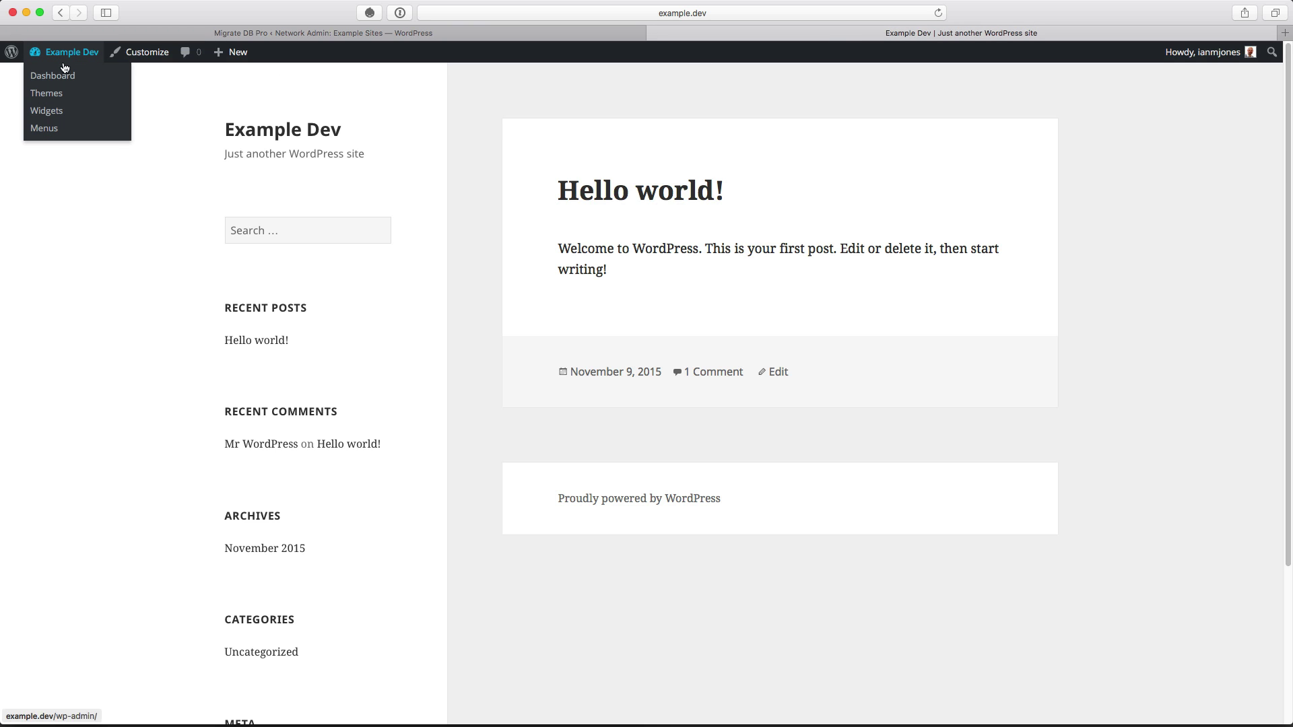
{"action": "left_click", "coordinate": [51, 78]}
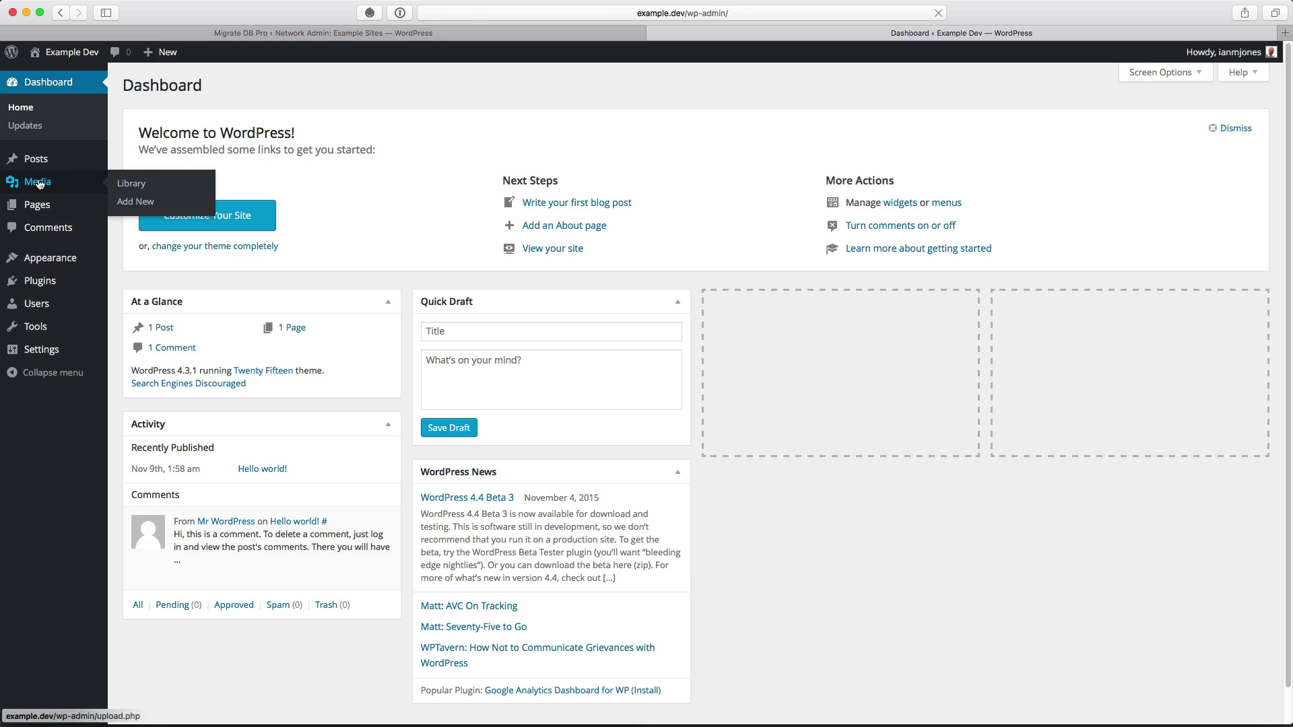
{"action": "left_click", "coordinate": [38, 183]}
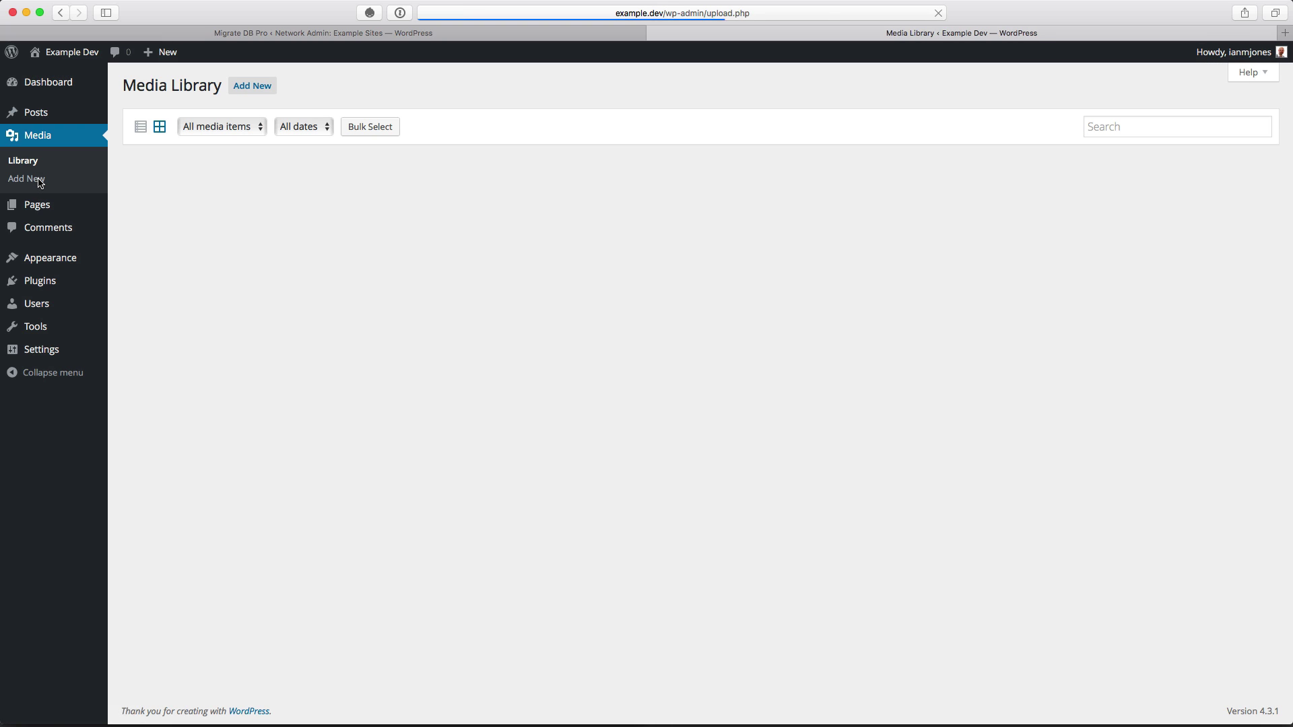
{"action": "left_click", "coordinate": [39, 305]}
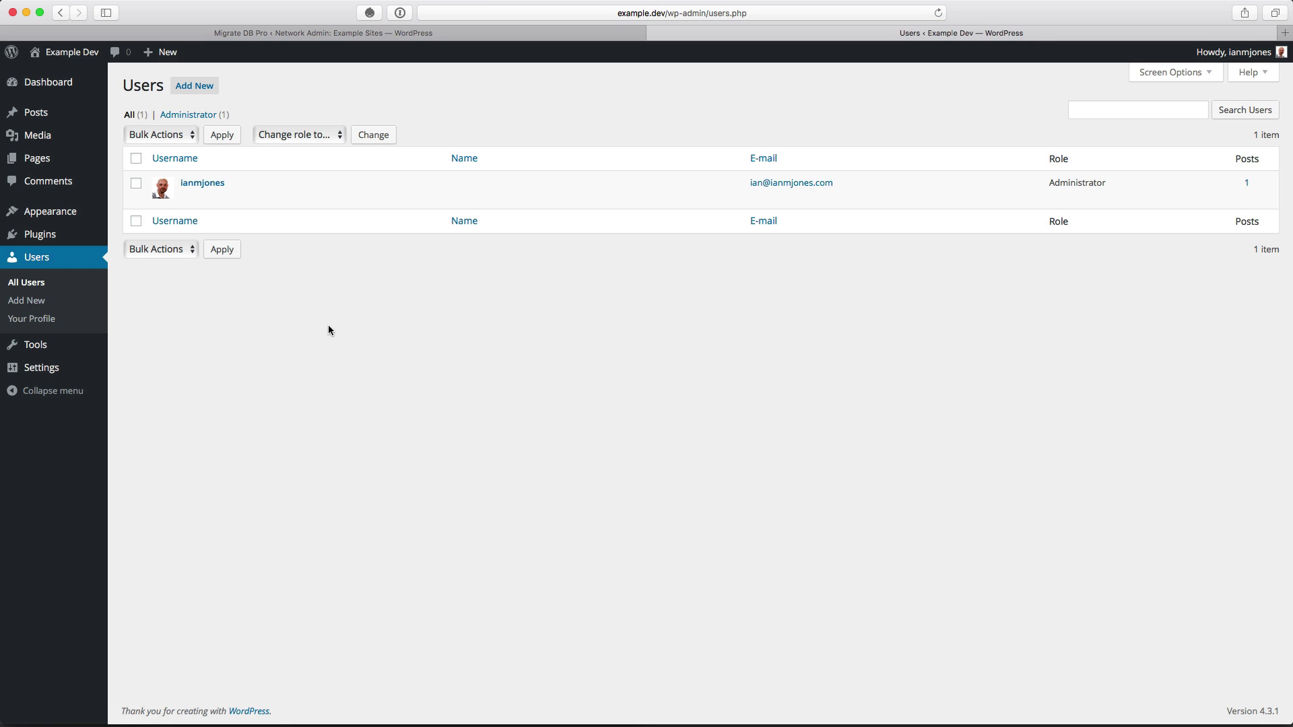
{"action": "mouse_move", "coordinate": [35, 344]}
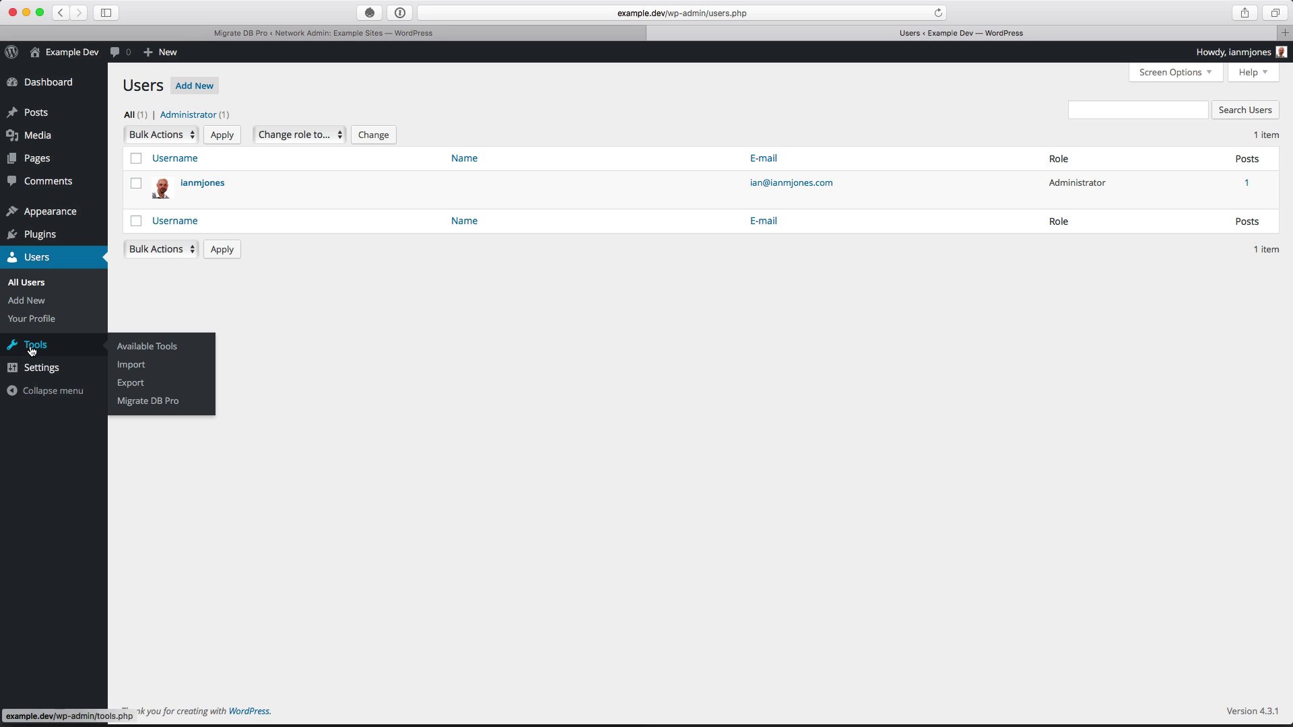
- Select Example Dev's connection info in its Migrate DB Pro Settings
{"action": "left_click", "coordinate": [163, 403]}
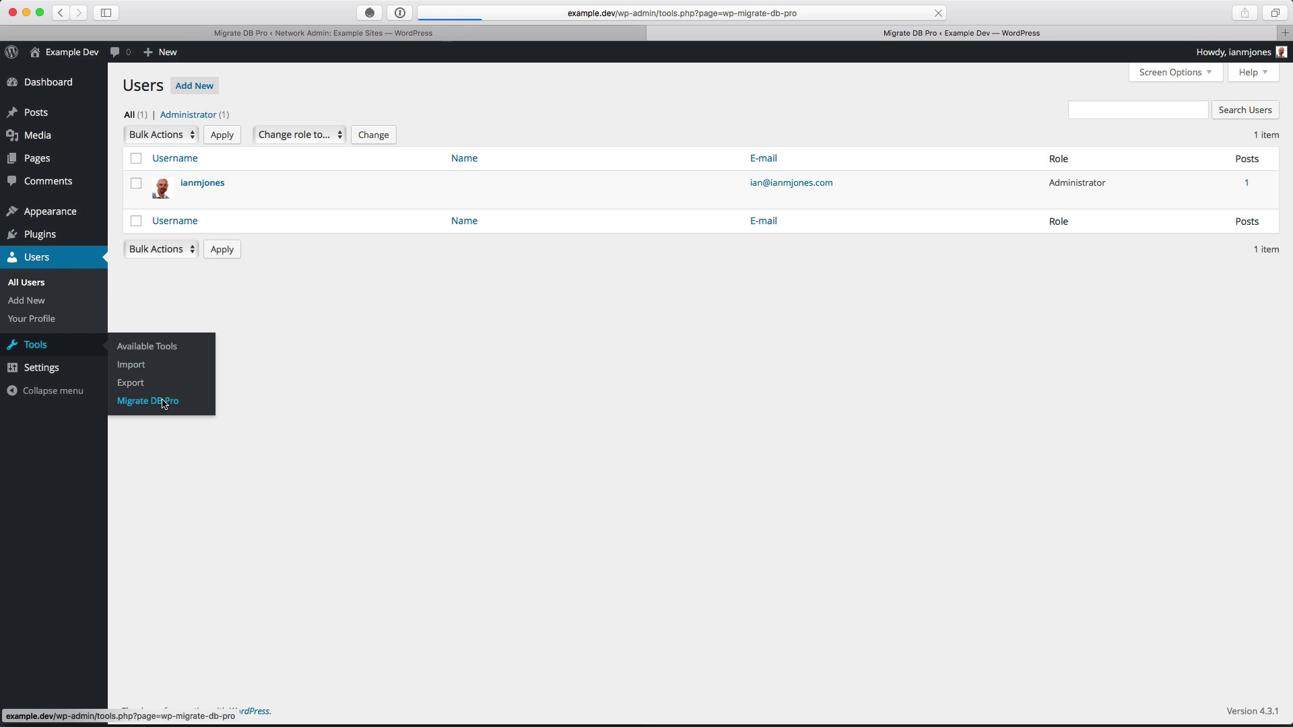
{"action": "left_click", "coordinate": [335, 97]}
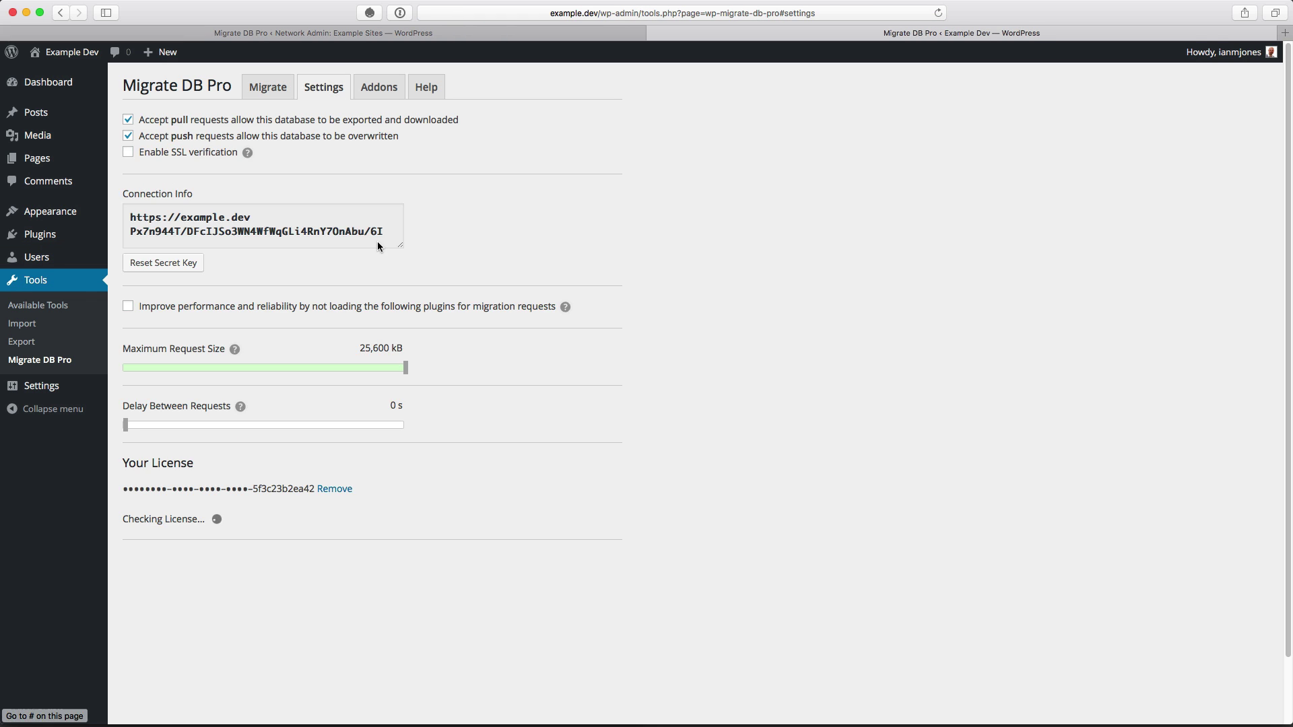
{"action": "left_click", "coordinate": [334, 237]}
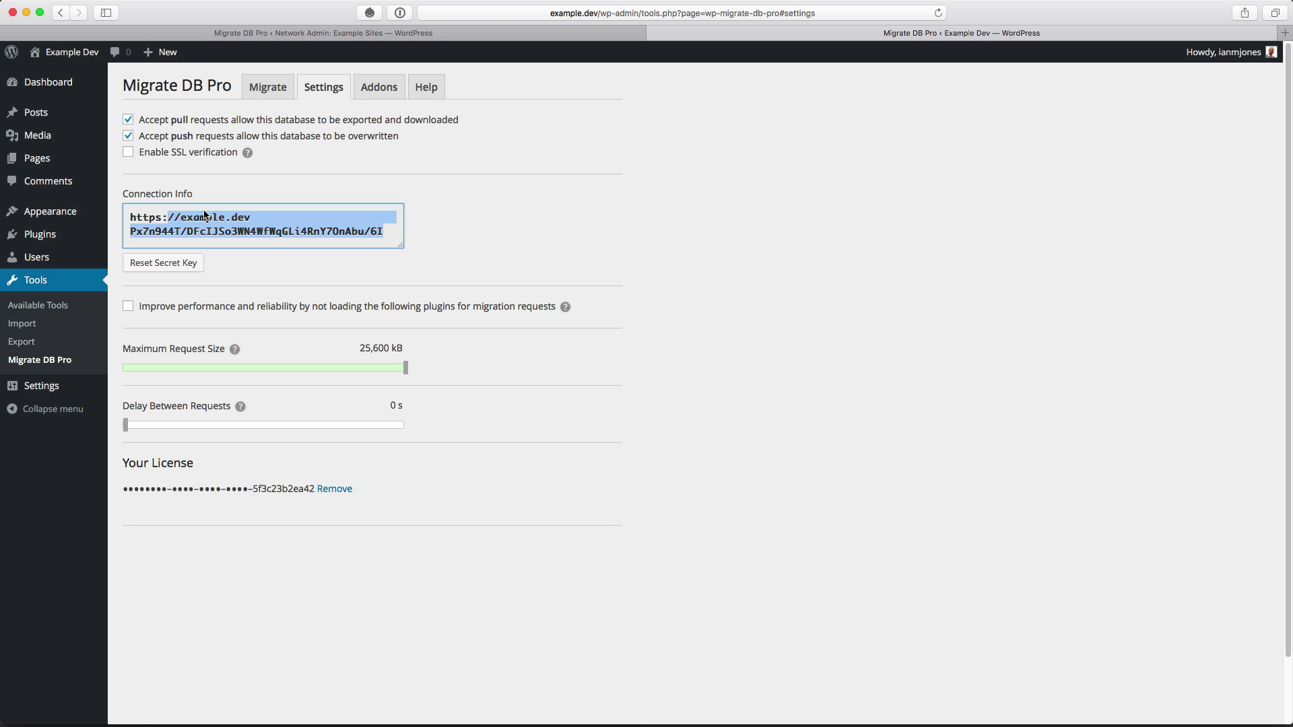
- Set up a Push to example.dev limited to the two.example.com subsite
{"action": "left_click", "coordinate": [122, 33]}
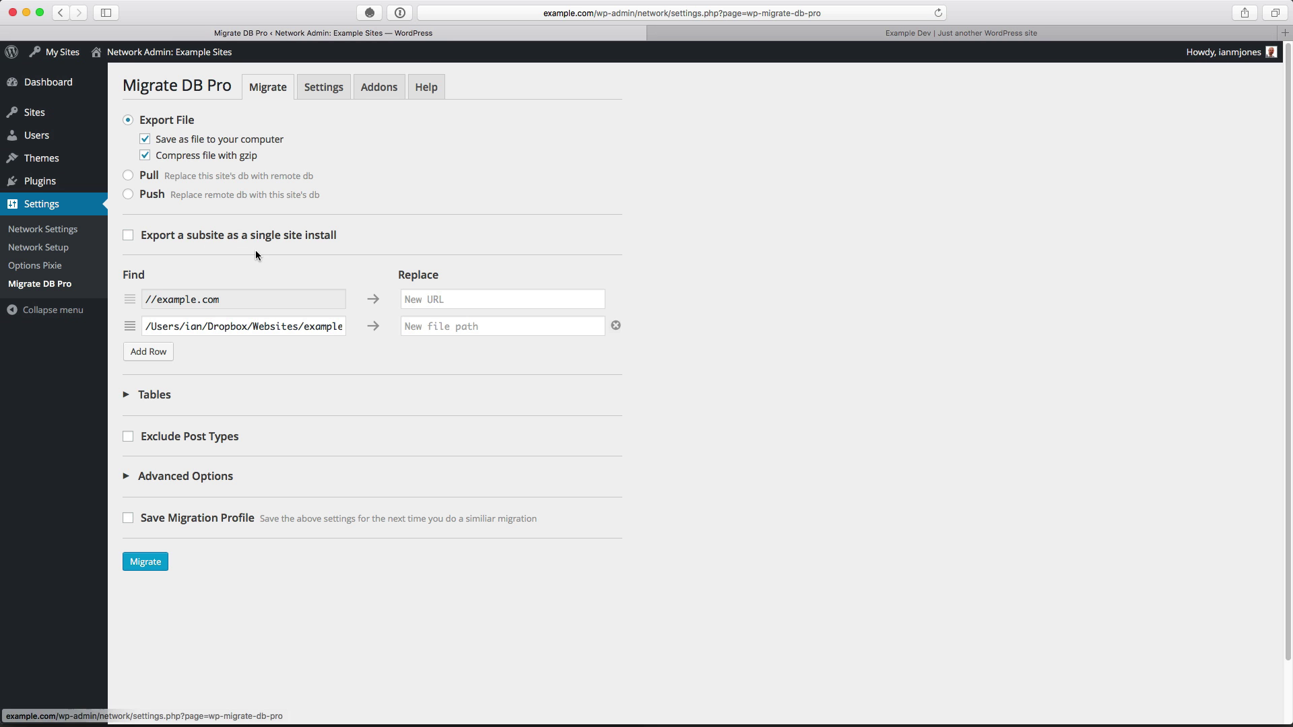
{"action": "left_click", "coordinate": [129, 195]}
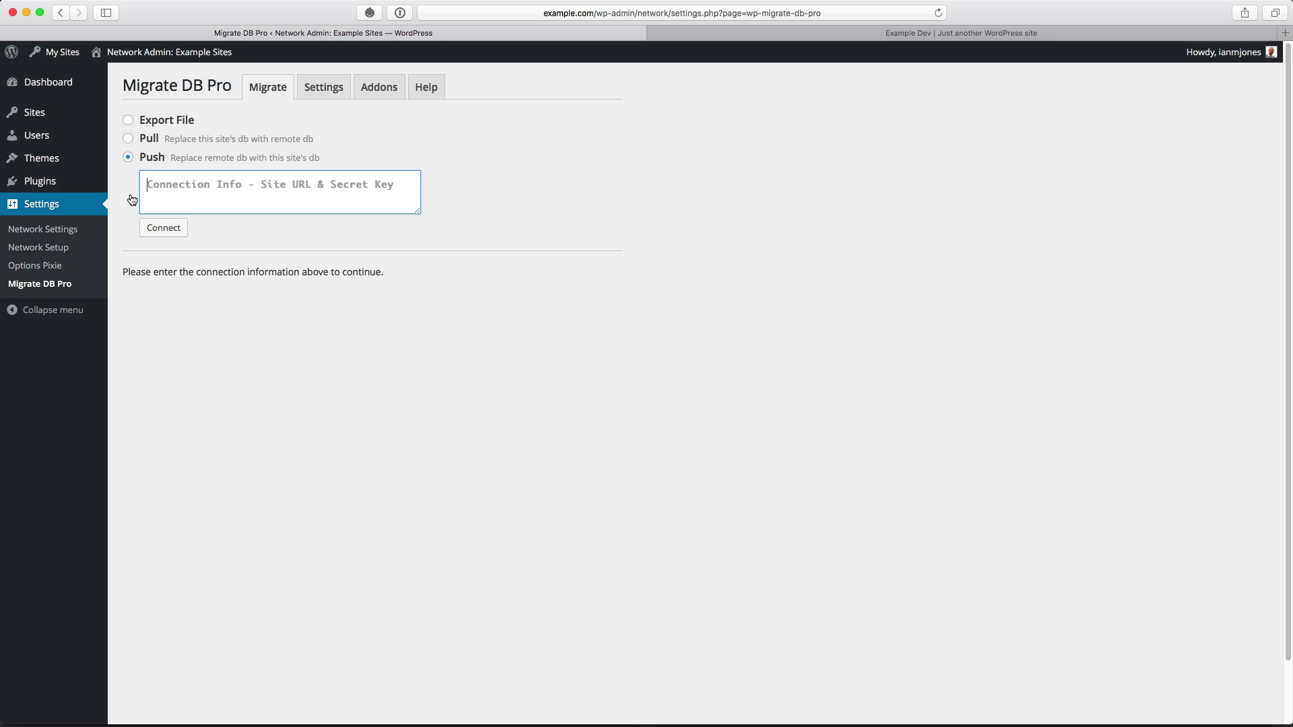
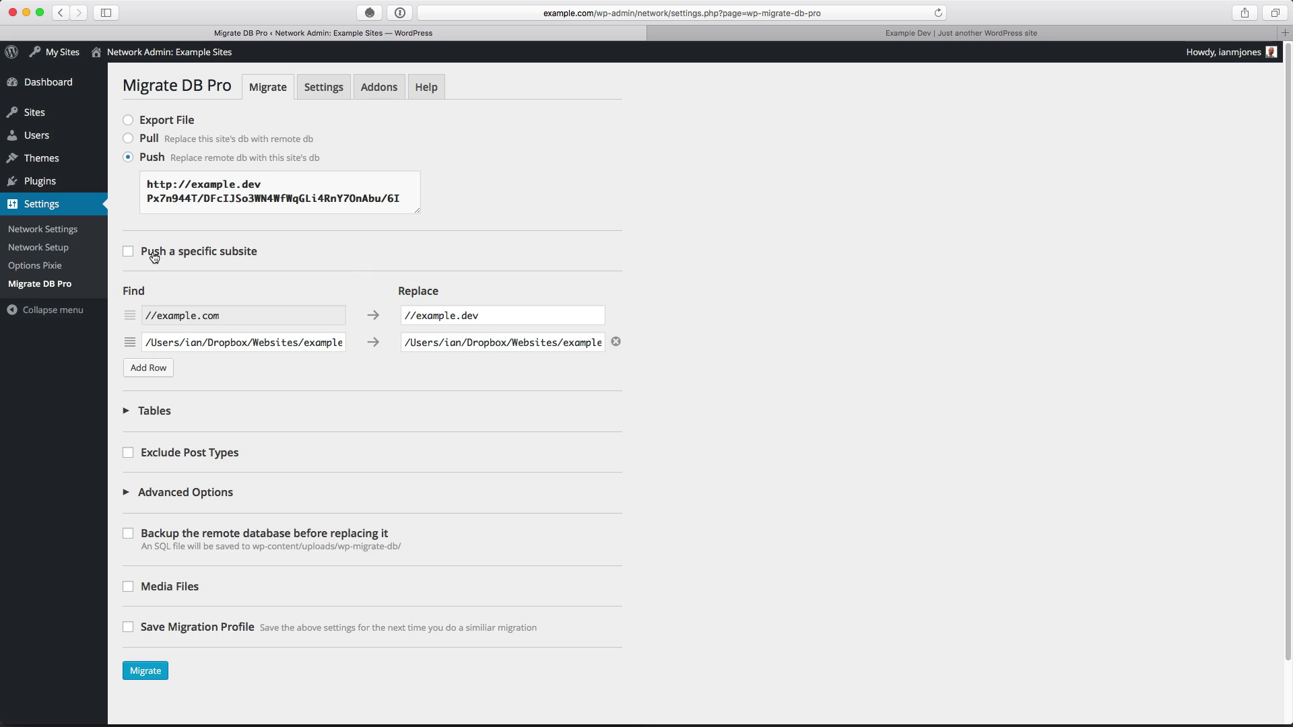
{"action": "left_click", "coordinate": [153, 254]}
{"action": "left_click", "coordinate": [220, 275]}
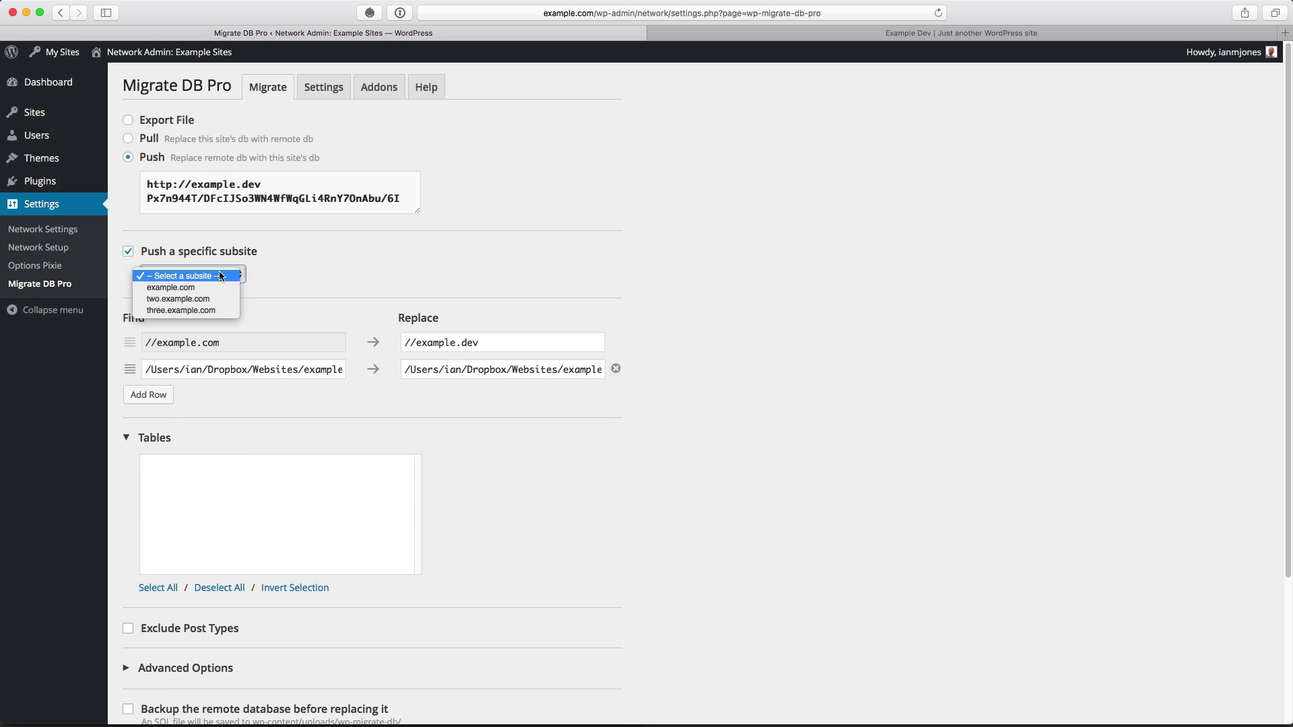
{"action": "left_click", "coordinate": [195, 298]}
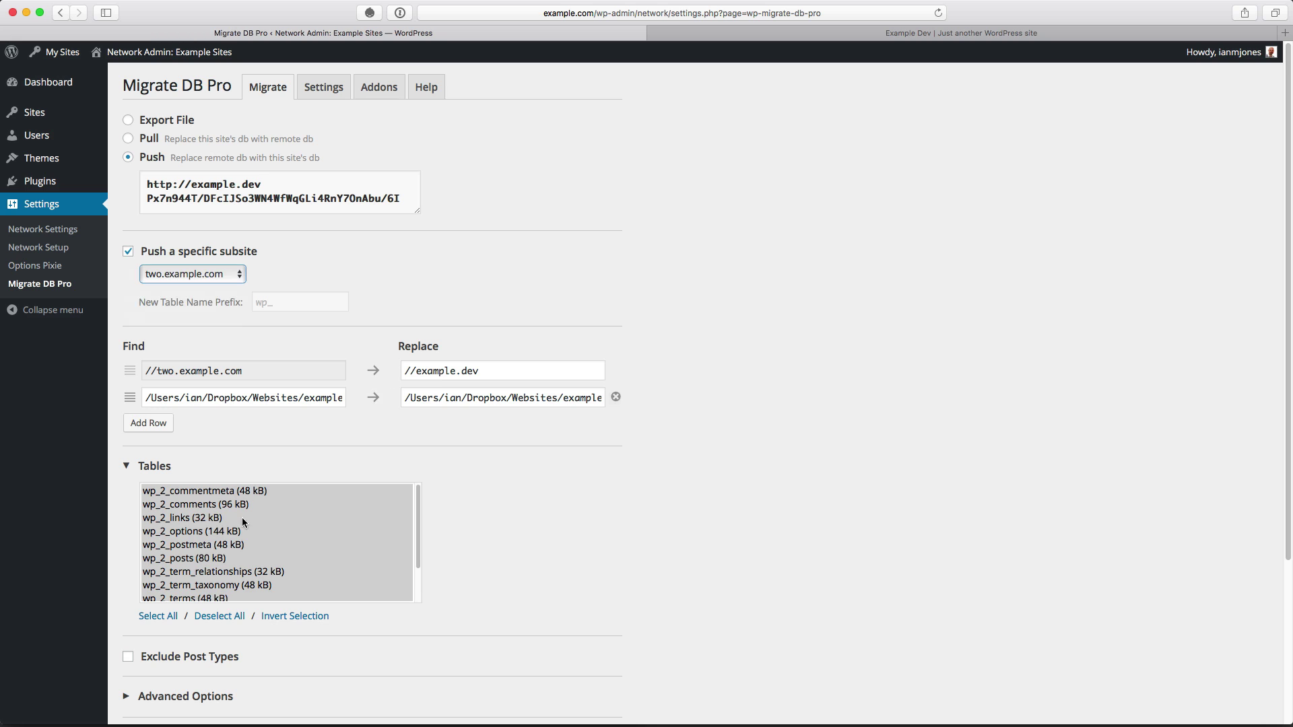
{"action": "scroll", "coordinate": [232, 544], "scroll_direction": "down", "scroll_amount": 1}
{"action": "scroll", "coordinate": [229, 540], "scroll_direction": "down", "scroll_amount": 1}
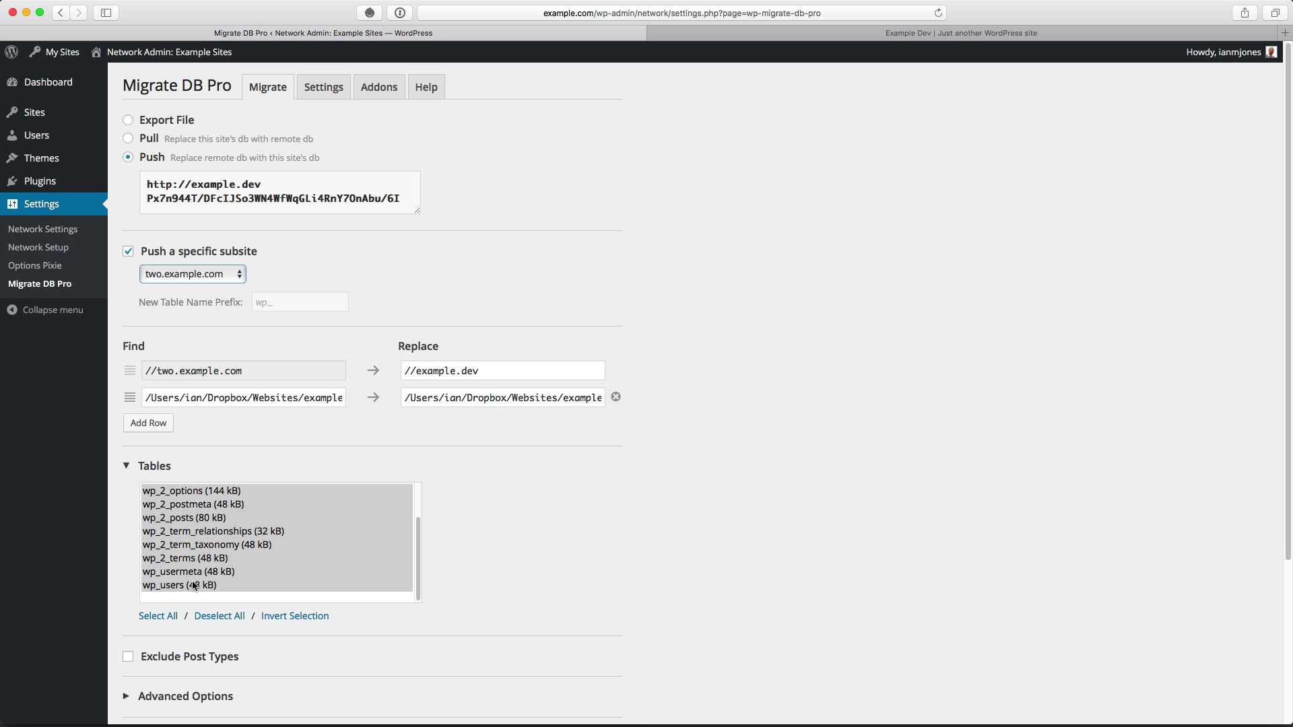
{"action": "scroll", "coordinate": [494, 517], "scroll_direction": "down", "scroll_amount": 3}
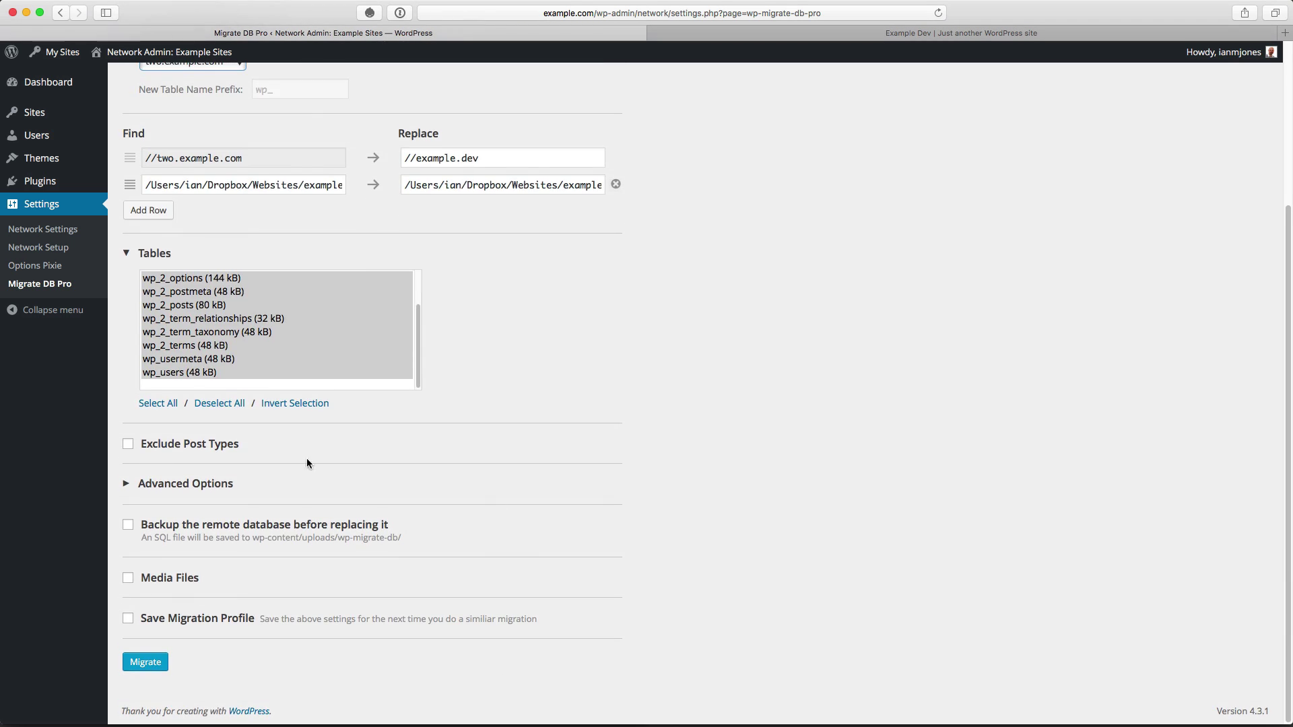
- Include media files in the push using compare, upload, then remove
{"action": "left_click", "coordinate": [129, 578]}
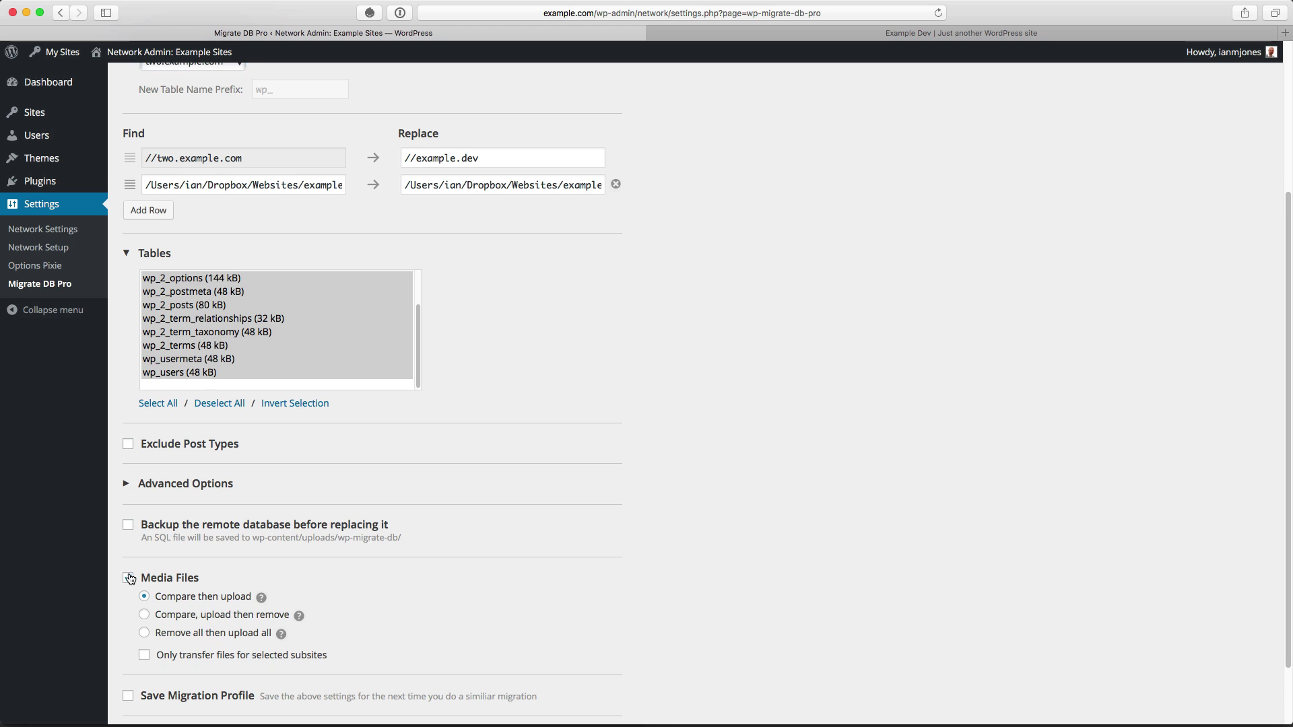
{"action": "scroll", "coordinate": [241, 573], "scroll_direction": "down", "scroll_amount": 2}
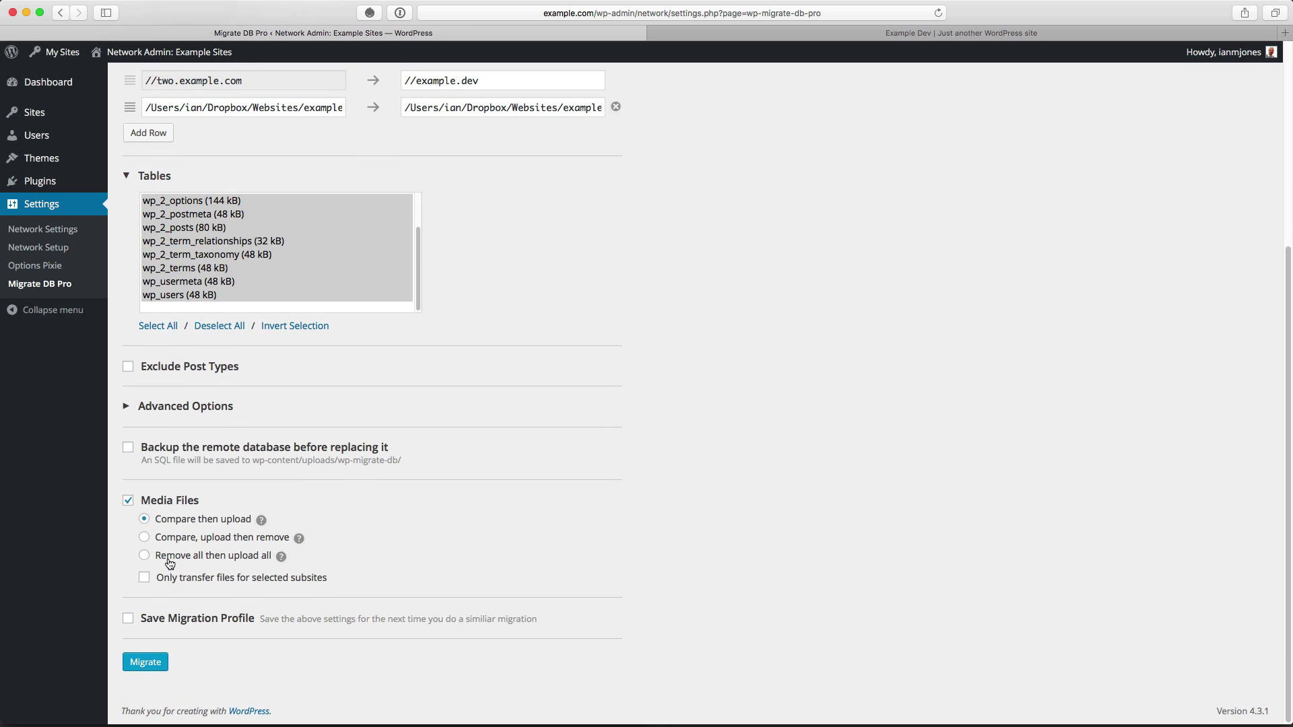
{"action": "left_click", "coordinate": [145, 537]}
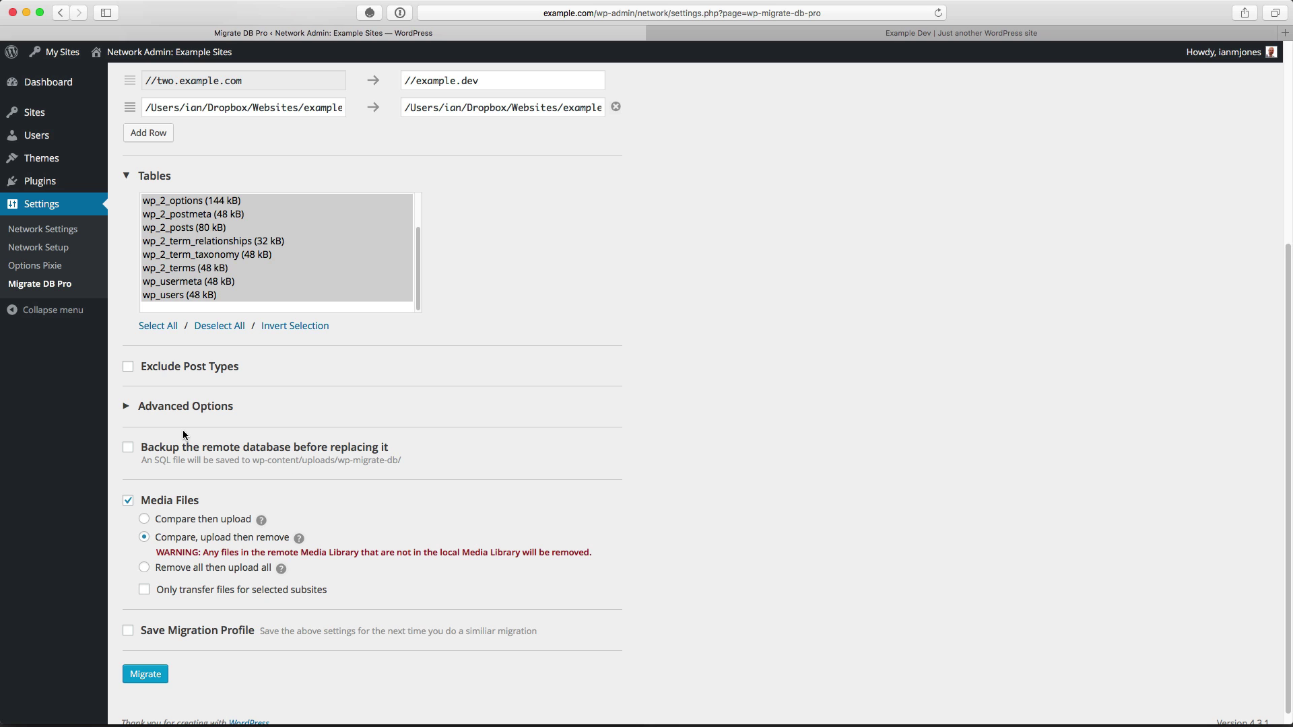
{"action": "left_click", "coordinate": [152, 408]}
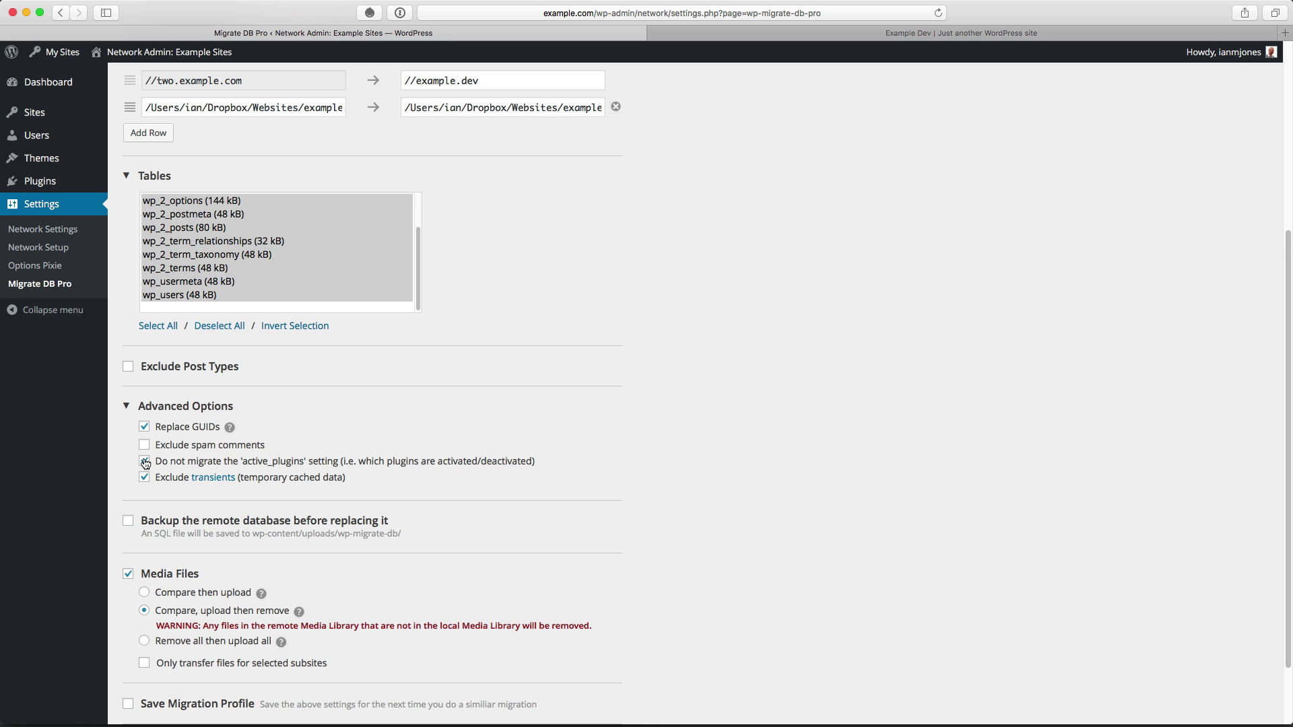
{"action": "left_click", "coordinate": [157, 408]}
- Save the migration as a profile named 'example.dev (push two)'
{"action": "left_click", "coordinate": [153, 632]}
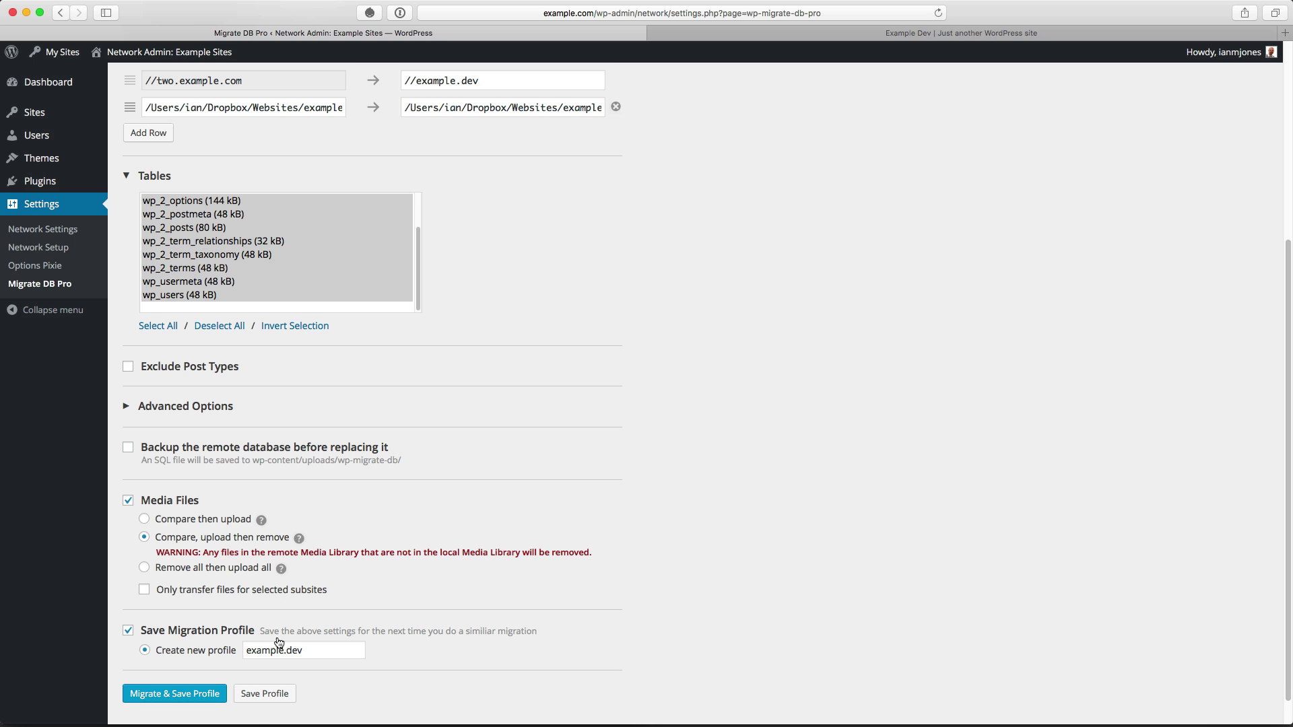
{"action": "left_click", "coordinate": [330, 649]}
{"action": "type", "text": "(push two"}
{"action": "key", "text": "super+Tab"}
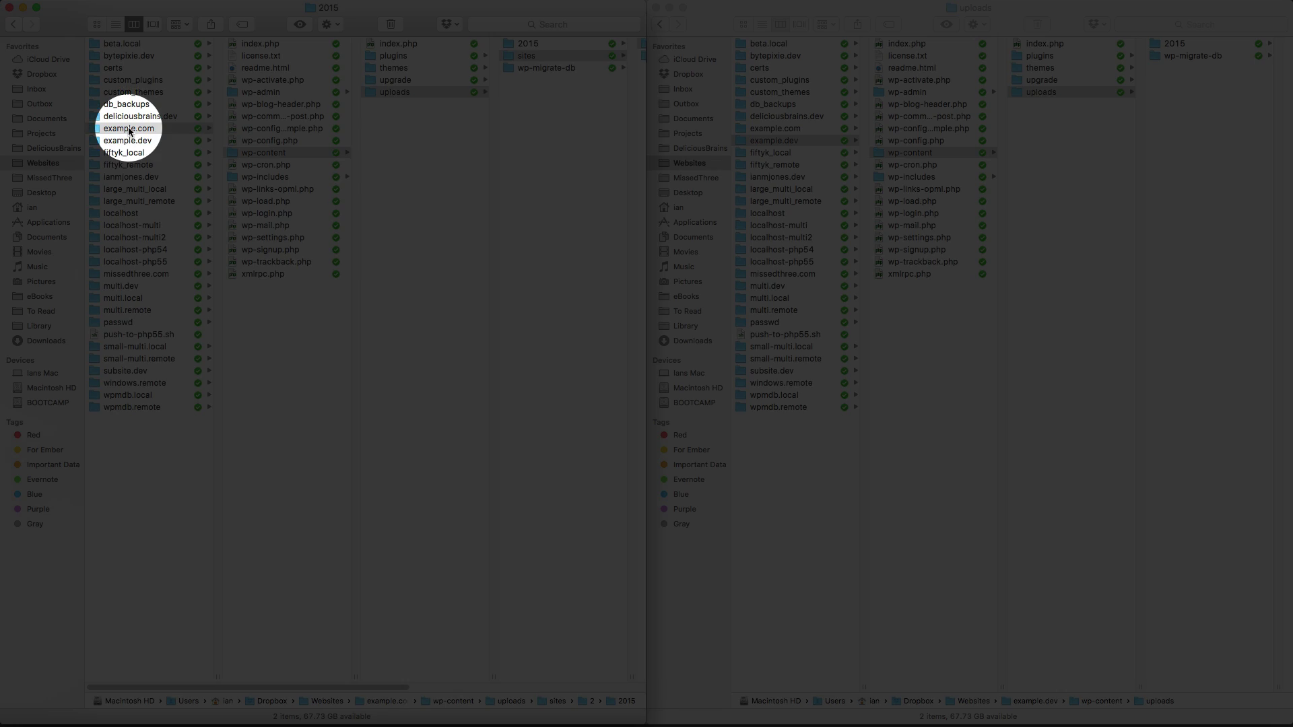
{"action": "scroll", "coordinate": [560, 94], "scroll_direction": "right", "scroll_amount": 5}
{"action": "scroll", "coordinate": [559, 94], "scroll_direction": "right", "scroll_amount": 3}
- Compare subsite two's uploads/sites/2/2015 folders with example.dev's empty uploads/2015/11 folder
{"action": "left_click", "coordinate": [558, 47]}
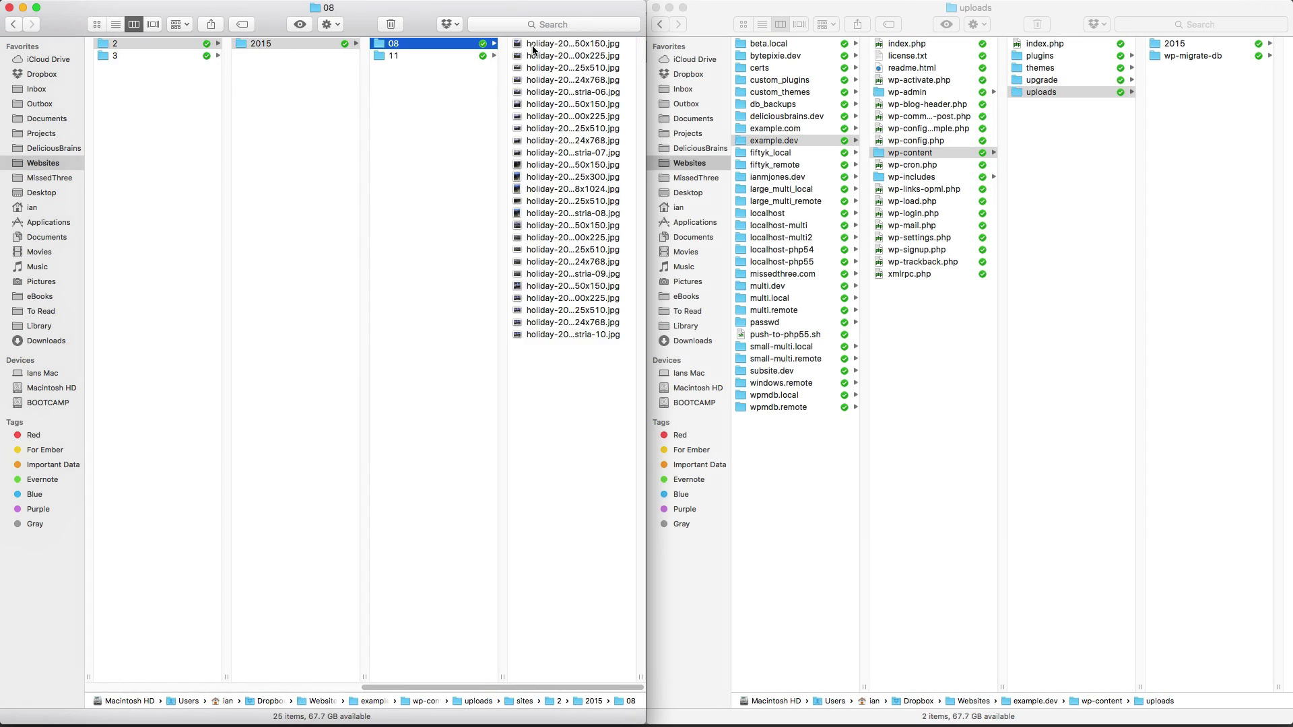
{"action": "left_click", "coordinate": [378, 56]}
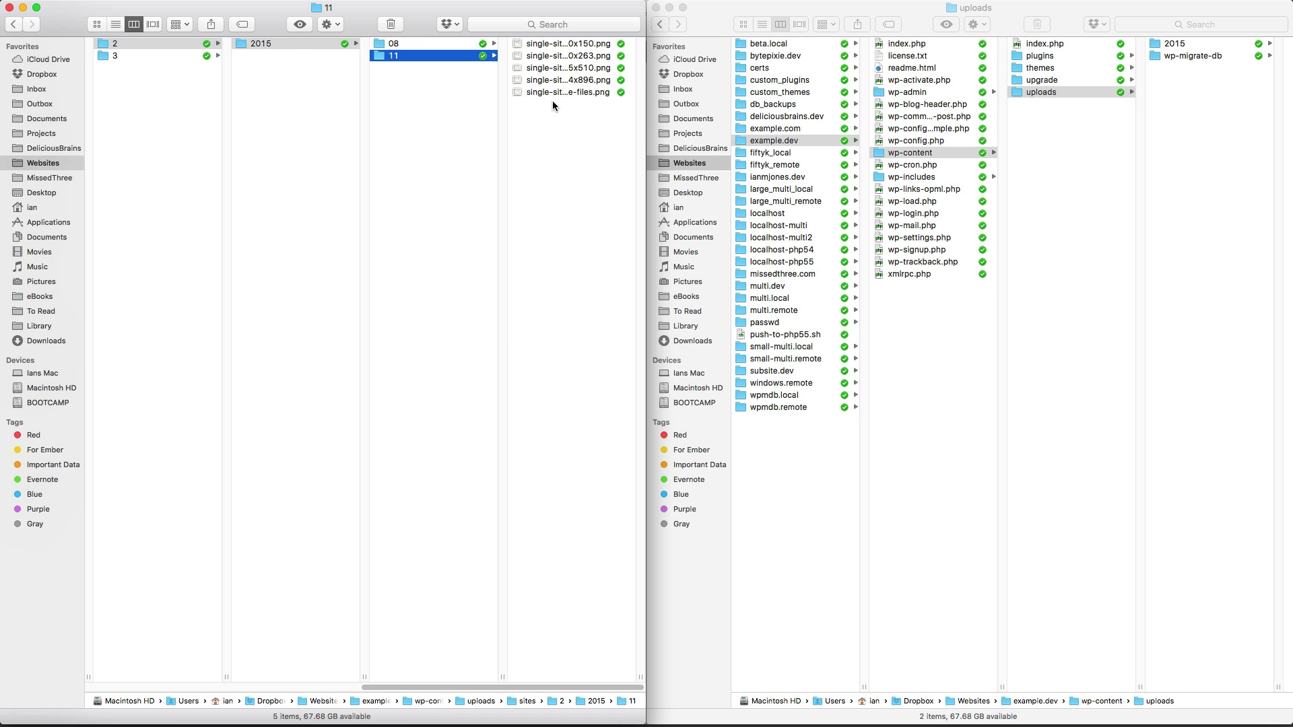
{"action": "scroll", "coordinate": [280, 130], "scroll_direction": "left", "scroll_amount": 5}
{"action": "scroll", "coordinate": [279, 130], "scroll_direction": "left", "scroll_amount": 5}
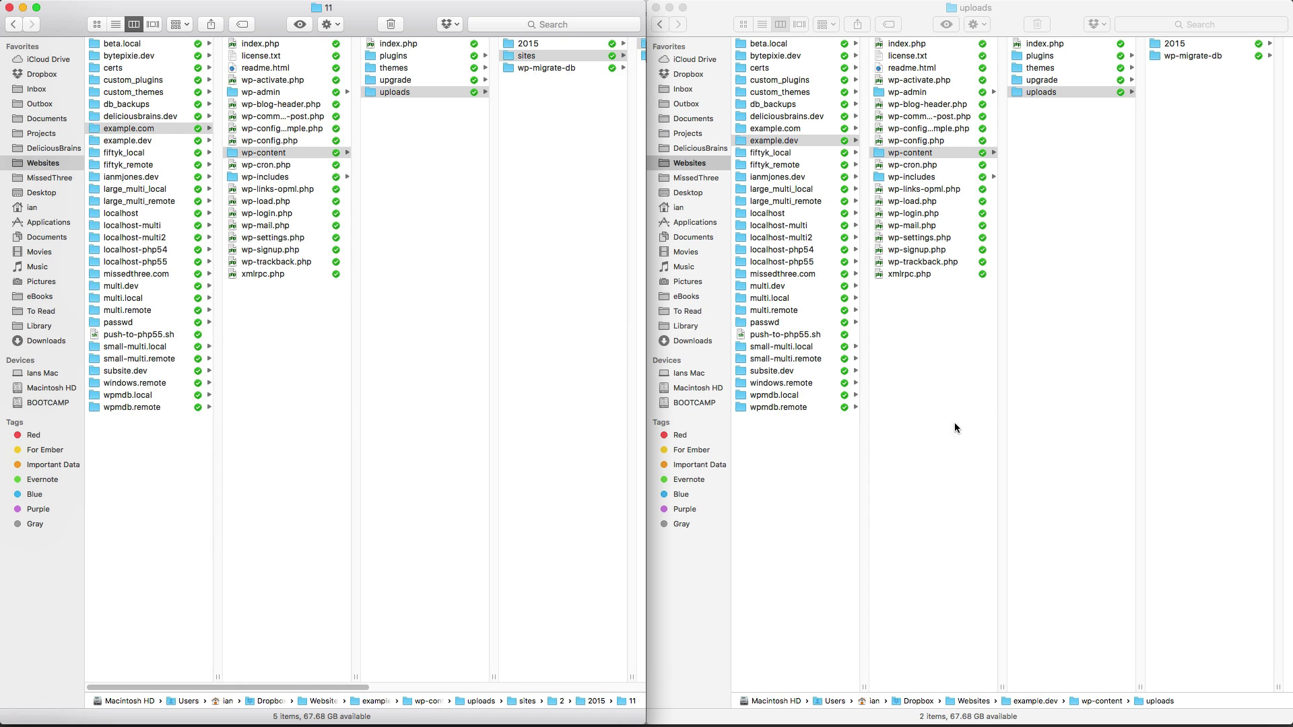
{"action": "left_click", "coordinate": [1161, 45]}
{"action": "left_click", "coordinate": [1171, 43]}
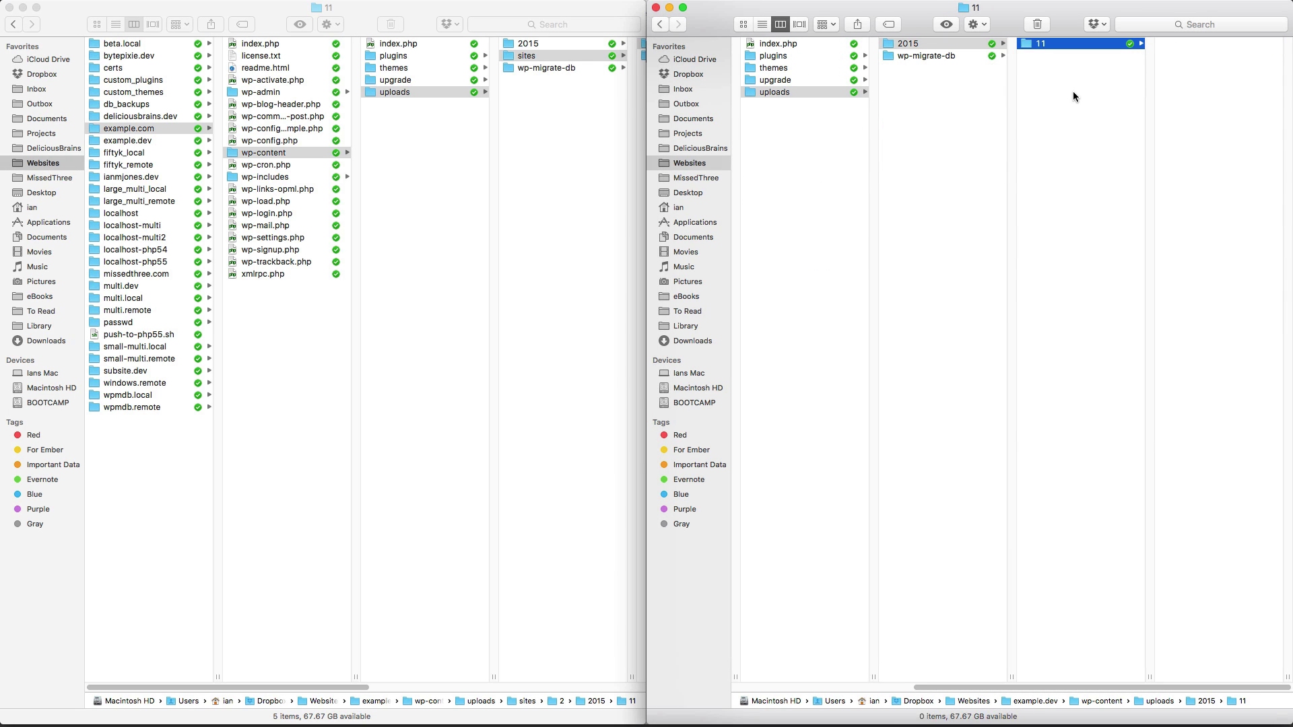
{"action": "key", "text": "super+Tab"}
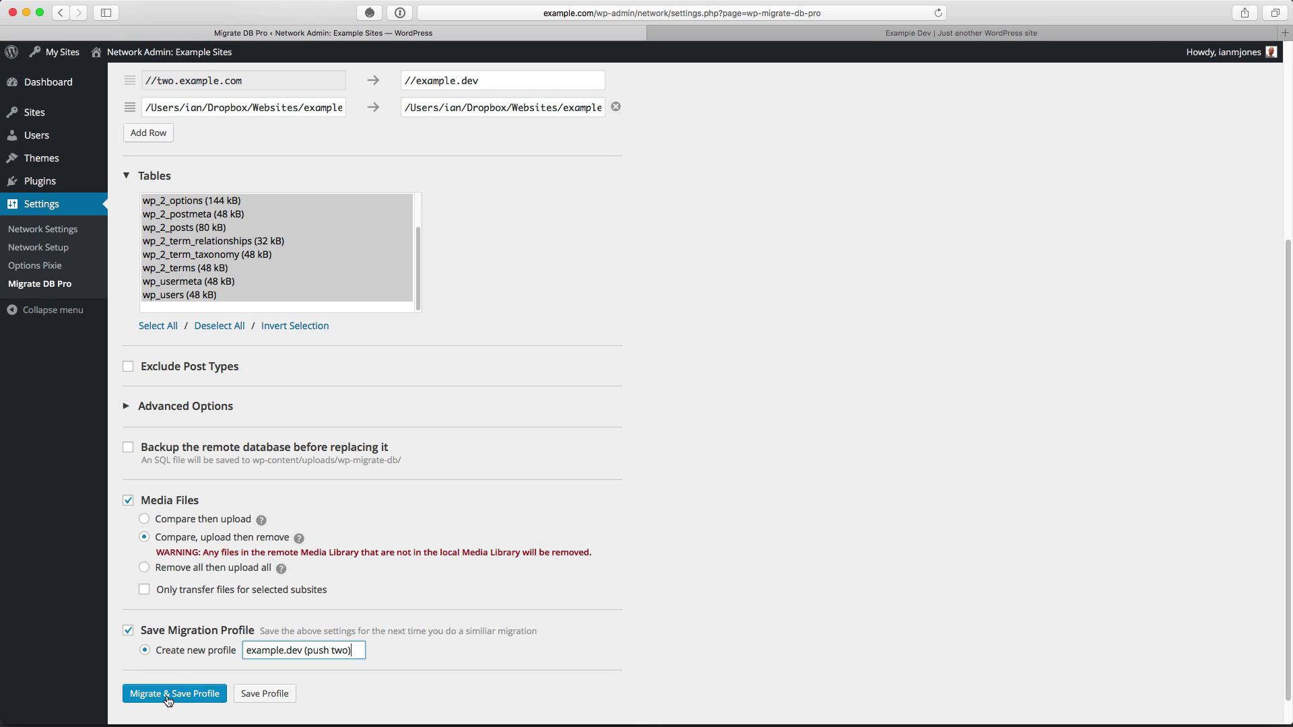
- Run Migrate & Save Profile to push subsite two to example.dev, then dismiss the notice
{"action": "left_click", "coordinate": [167, 694]}
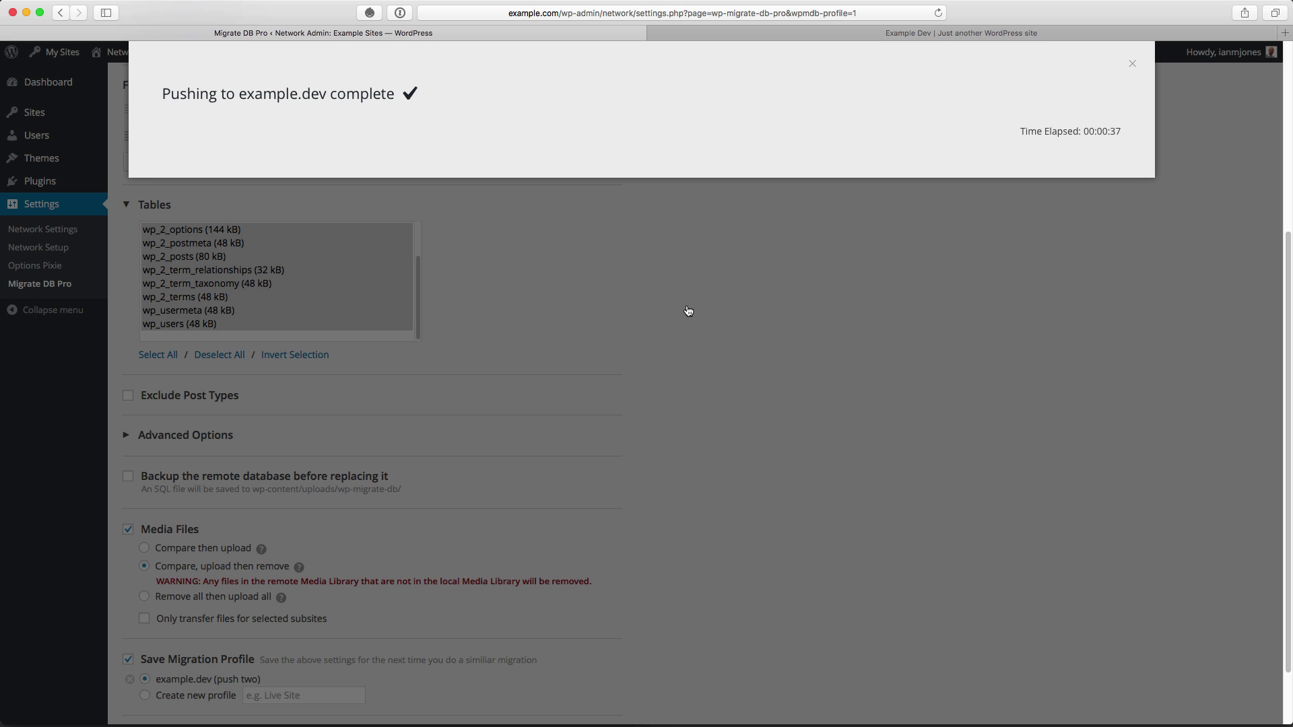
{"action": "left_click", "coordinate": [688, 310]}
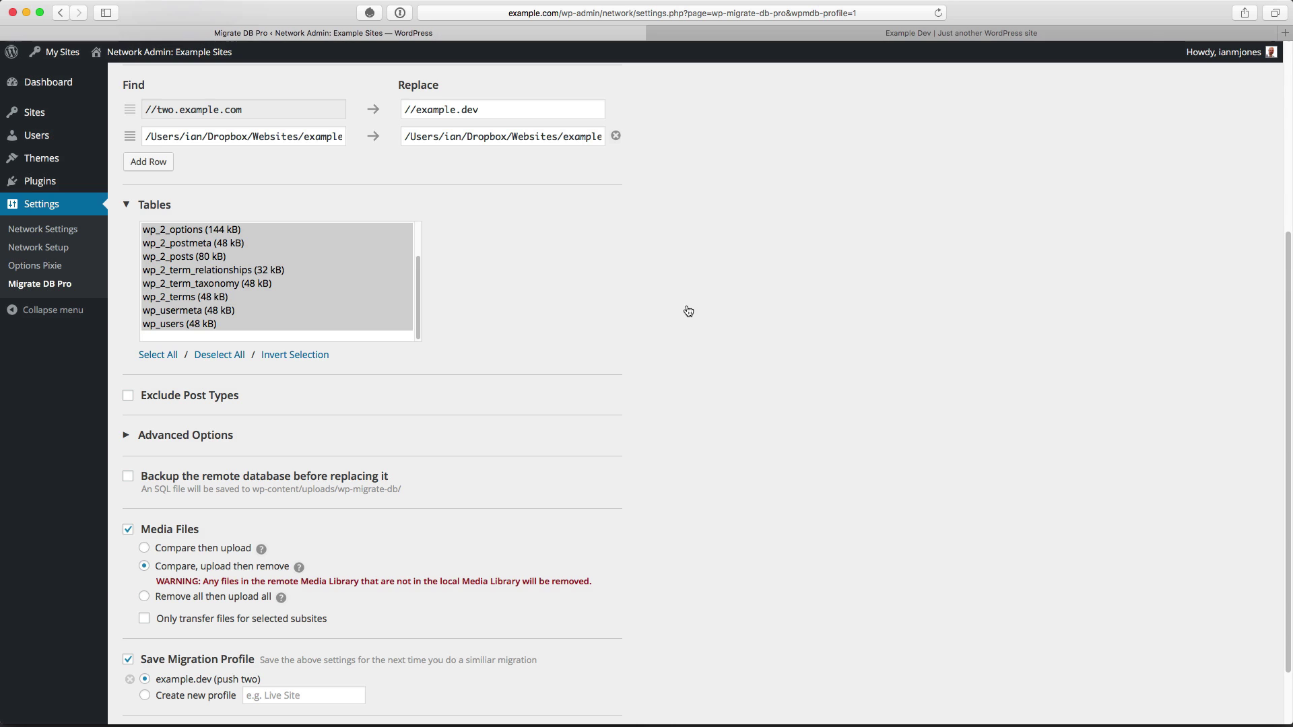
- Reload example.dev to see Site Two's content and the media migration post
{"action": "left_click", "coordinate": [791, 33]}
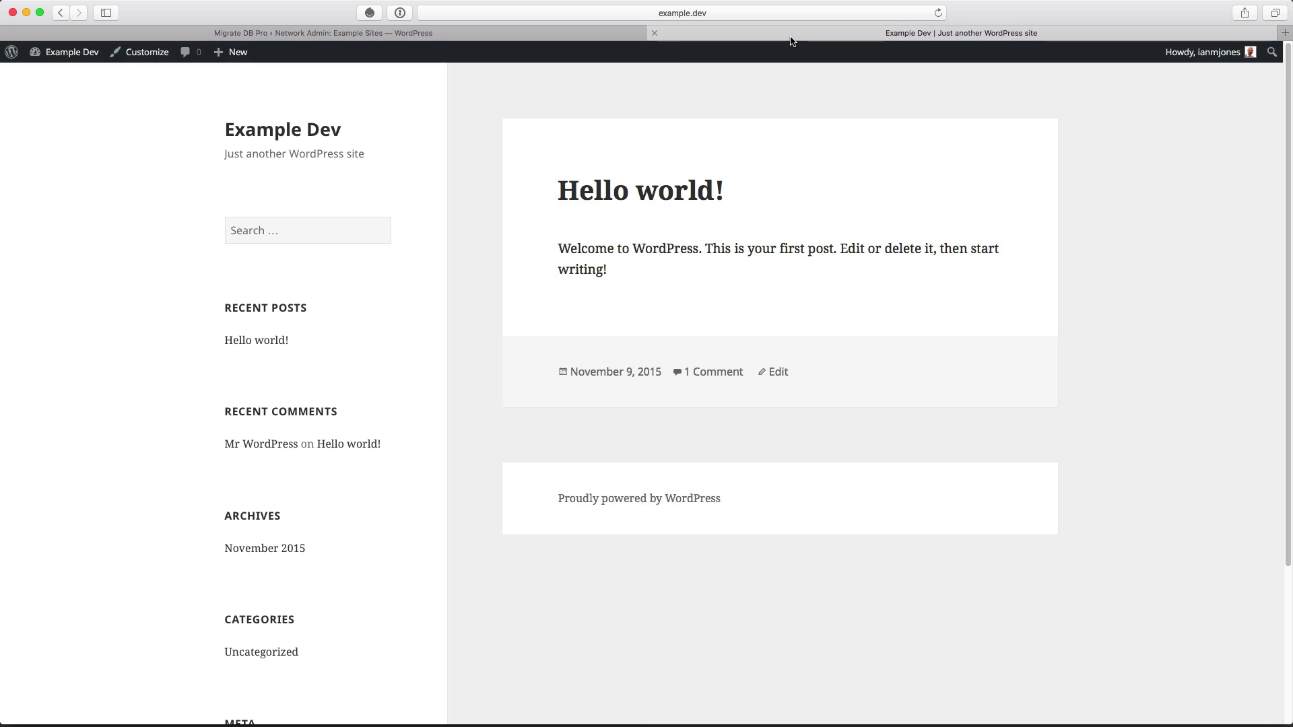
{"action": "key", "text": "super+r"}
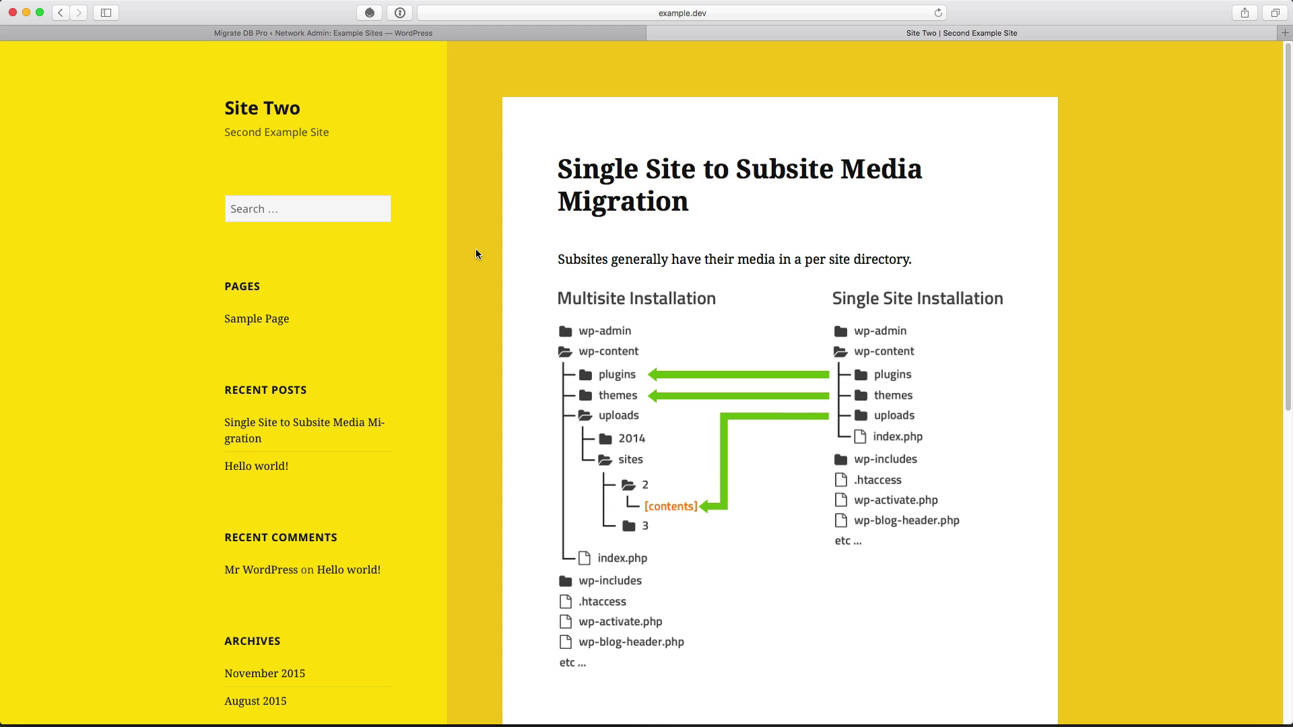
{"action": "scroll", "coordinate": [476, 253], "scroll_direction": "down", "scroll_amount": 5}
{"action": "scroll", "coordinate": [476, 254], "scroll_direction": "down", "scroll_amount": 5}
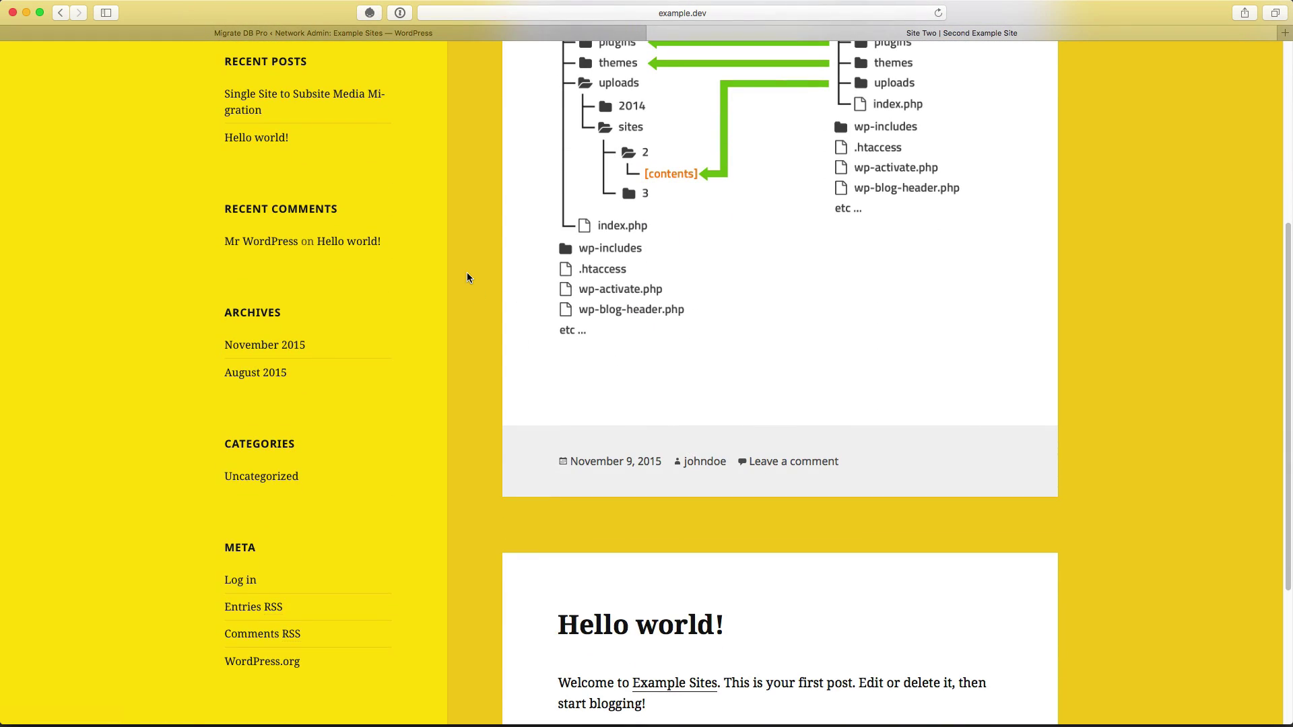
- Log in to example.dev via 1Password, then check its media library and users list
{"action": "left_click", "coordinate": [239, 583]}
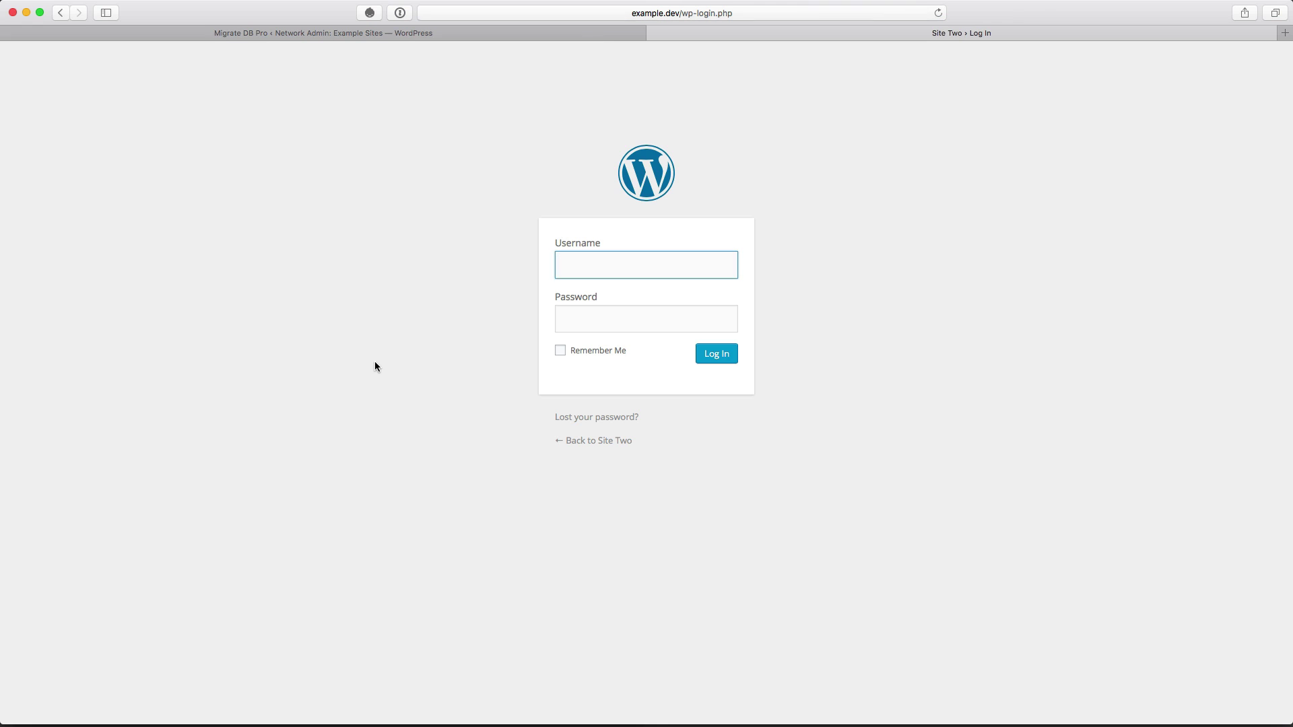
{"action": "left_click", "coordinate": [400, 13]}
{"action": "type", "text": "*********"}
{"action": "key", "text": "Return"}
{"action": "type", "text": "exam"}
{"action": "left_click", "coordinate": [629, 269]}
{"action": "left_click", "coordinate": [715, 353]}
{"action": "mouse_move", "coordinate": [40, 348]}
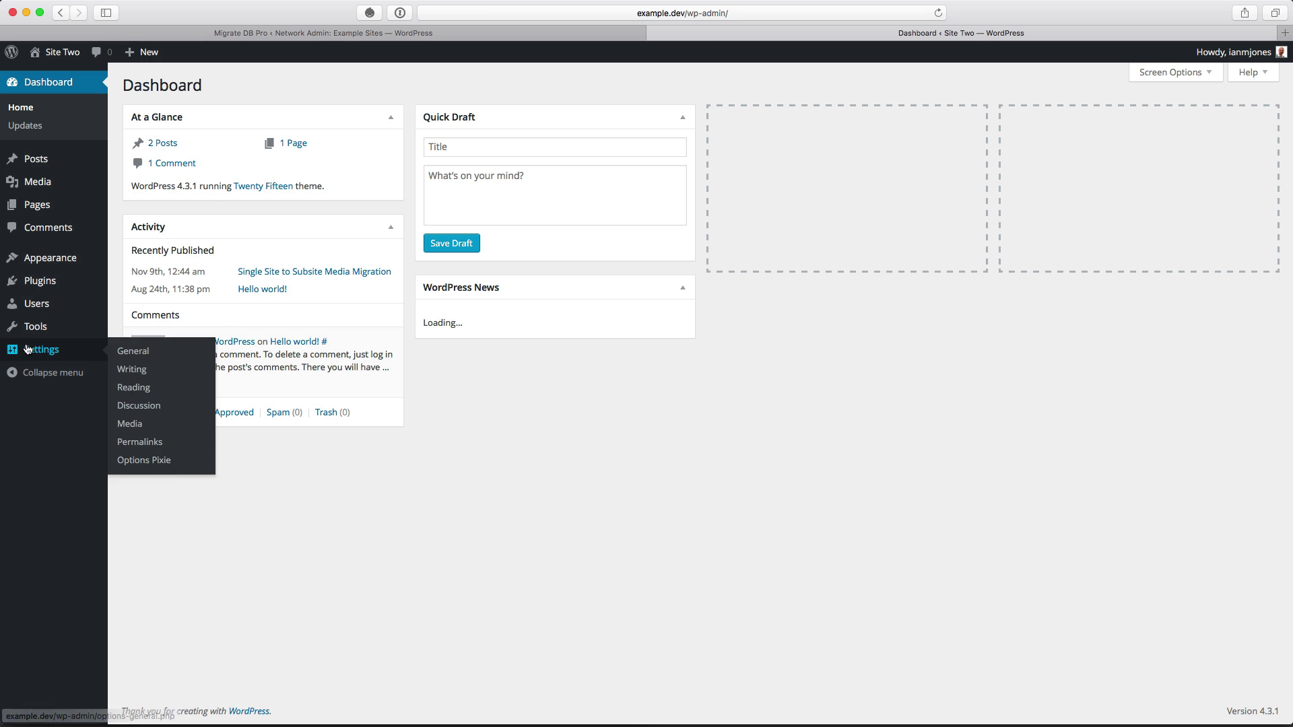
{"action": "left_click", "coordinate": [37, 181]}
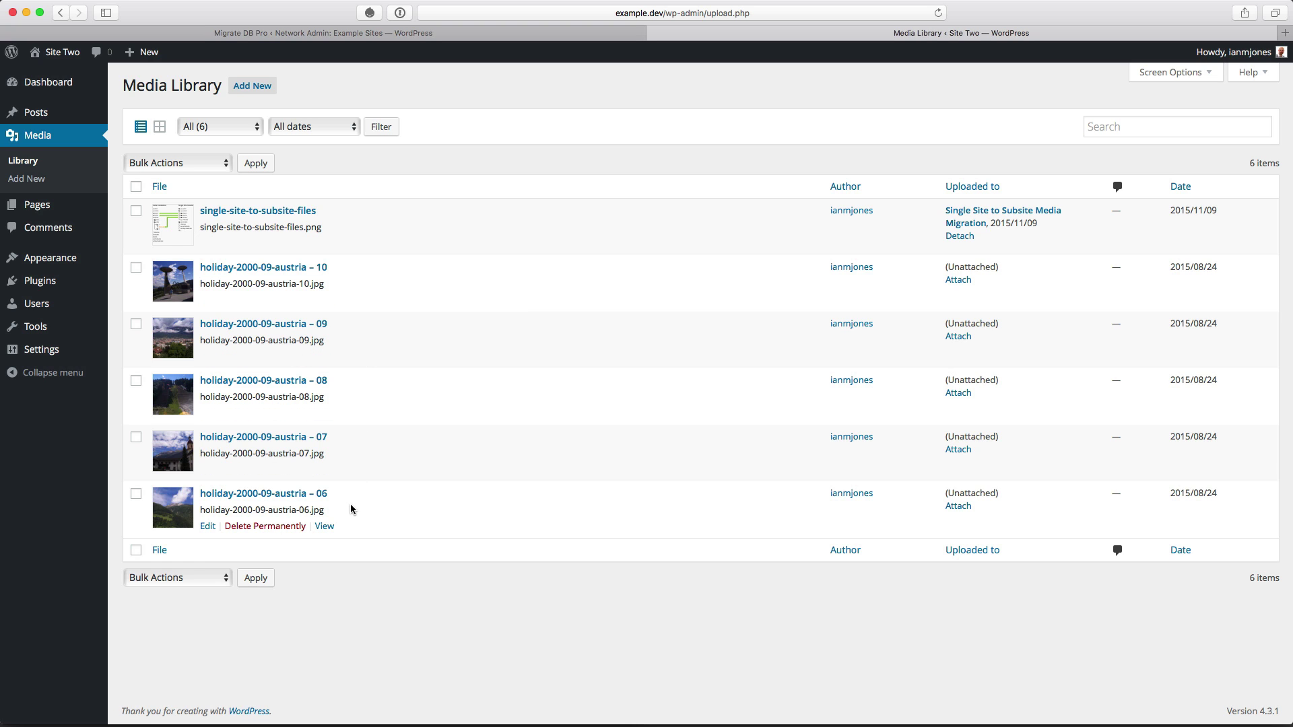
{"action": "left_click", "coordinate": [37, 305]}
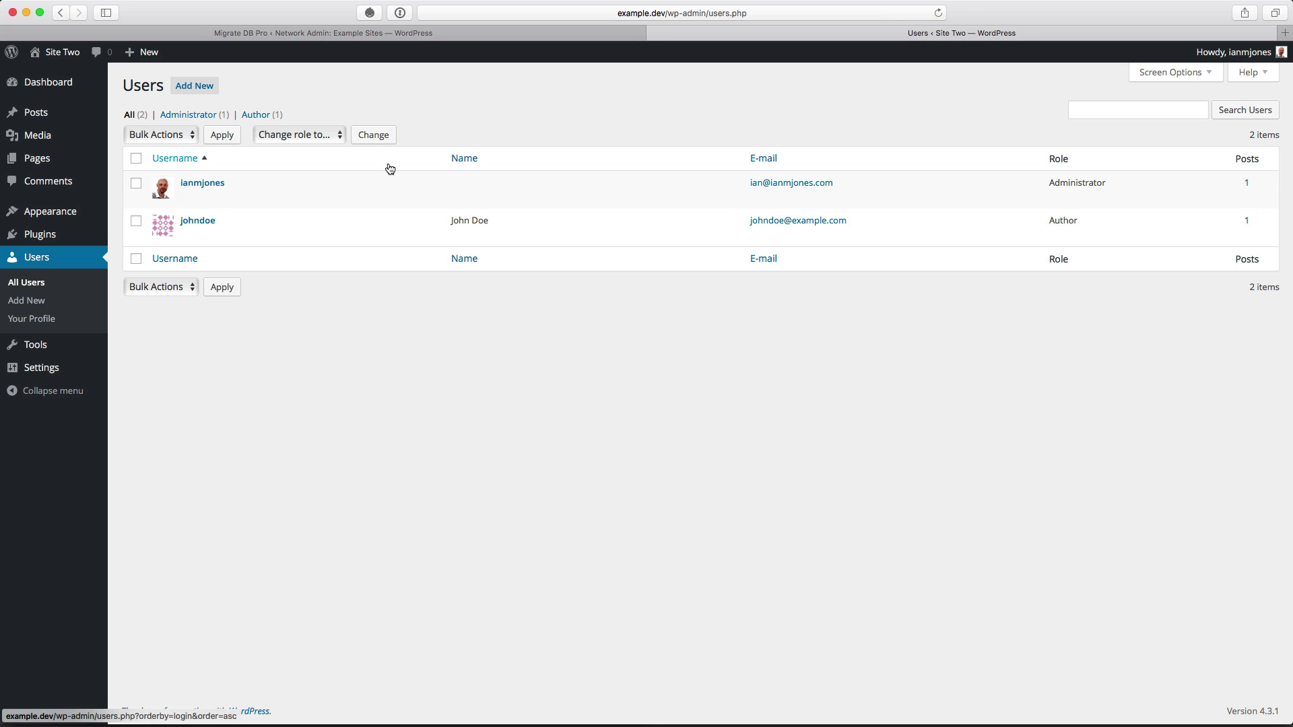
{"action": "mouse_move", "coordinate": [35, 113]}
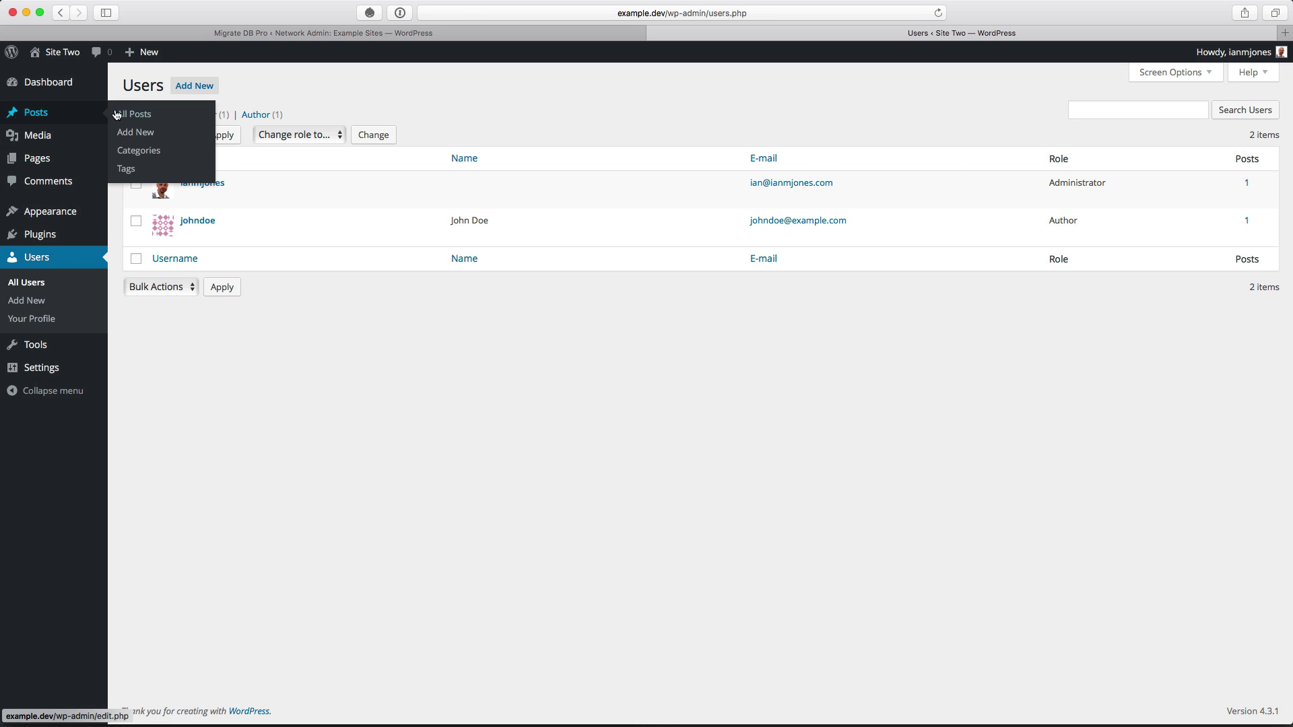
- Start a new post titled 'Multisite Tools Rules!'
{"action": "left_click", "coordinate": [36, 112]}
{"action": "left_click", "coordinate": [196, 88]}
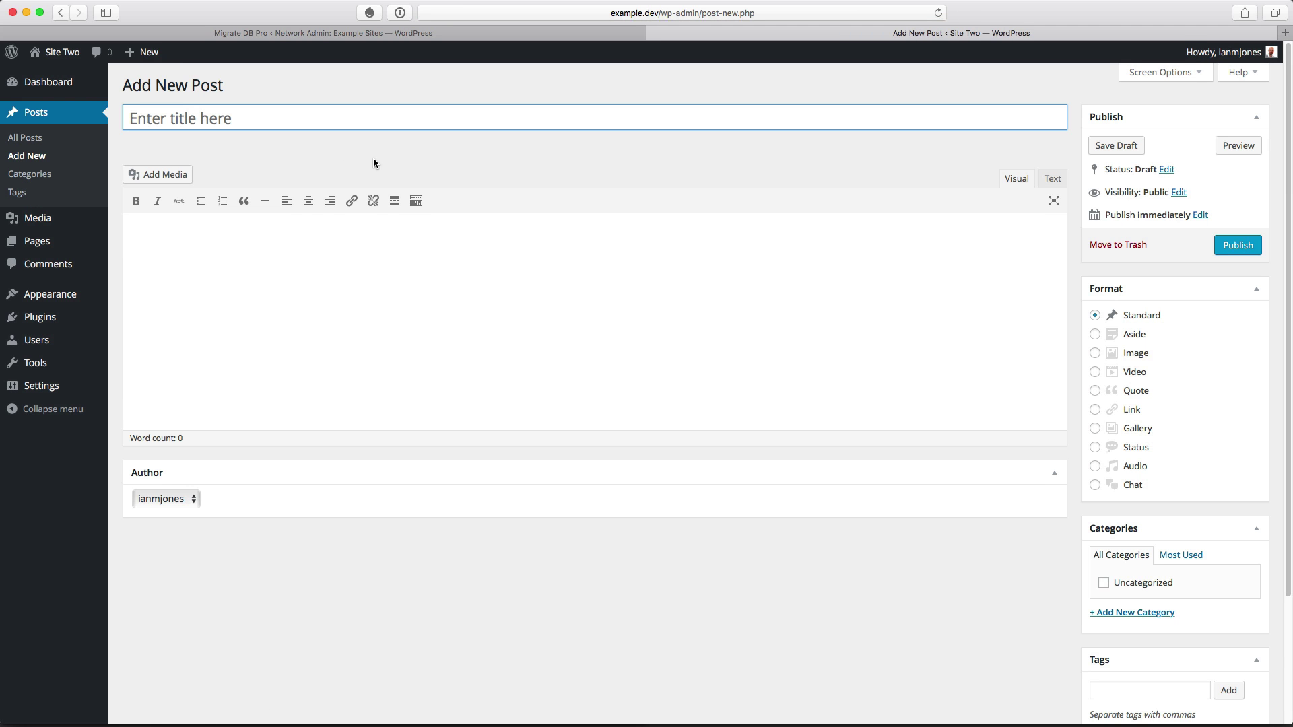
{"action": "type", "text": "Multisite Tools Rules!"}
{"action": "key", "text": "Tab"}
{"action": "type", "text": "And has a nice banner too"}
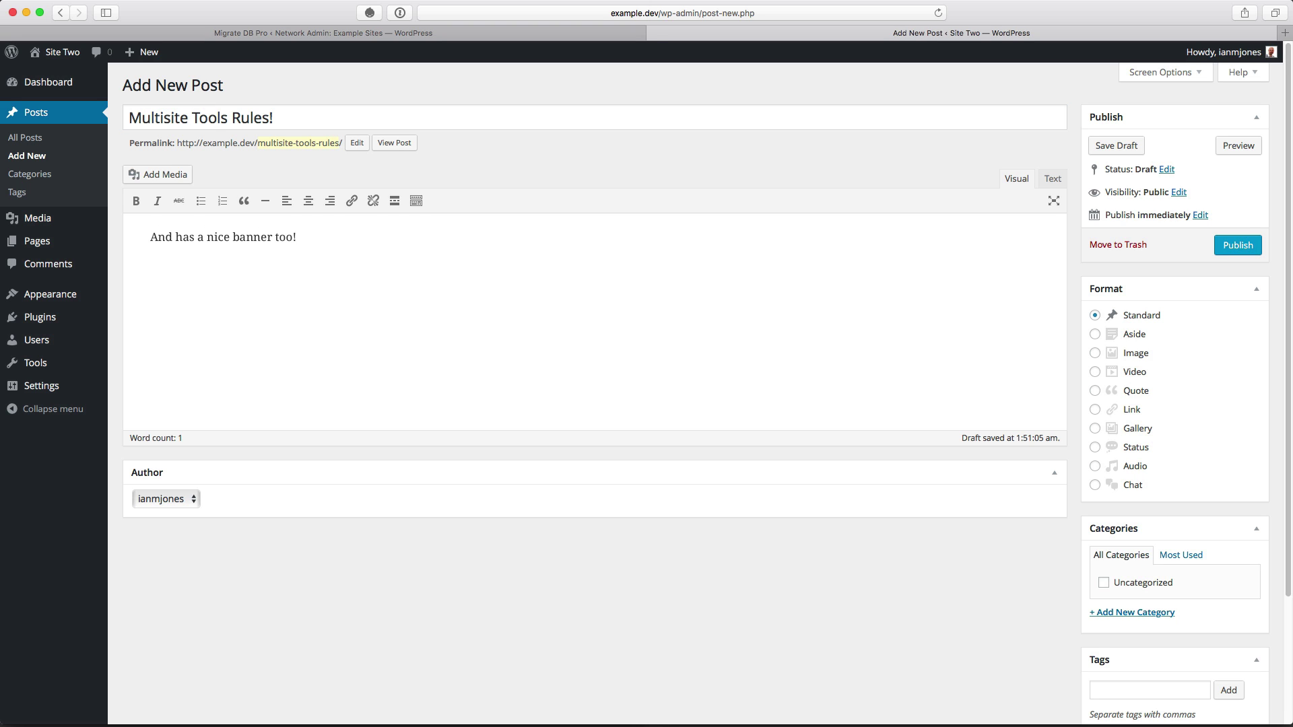
- Insert mst-addon-banner.png from Finder into the post and publish it
{"action": "key", "text": "super+Tab"}
{"action": "key", "text": "super+alt+l"}
{"action": "mouse_move", "coordinate": [152, 99]}
{"action": "left_mouse_down"}
{"action": "mouse_move", "coordinate": [223, 138]}
{"action": "mouse_move", "coordinate": [417, 338]}
{"action": "left_mouse_up"}
{"action": "key", "text": "super+Tab"}
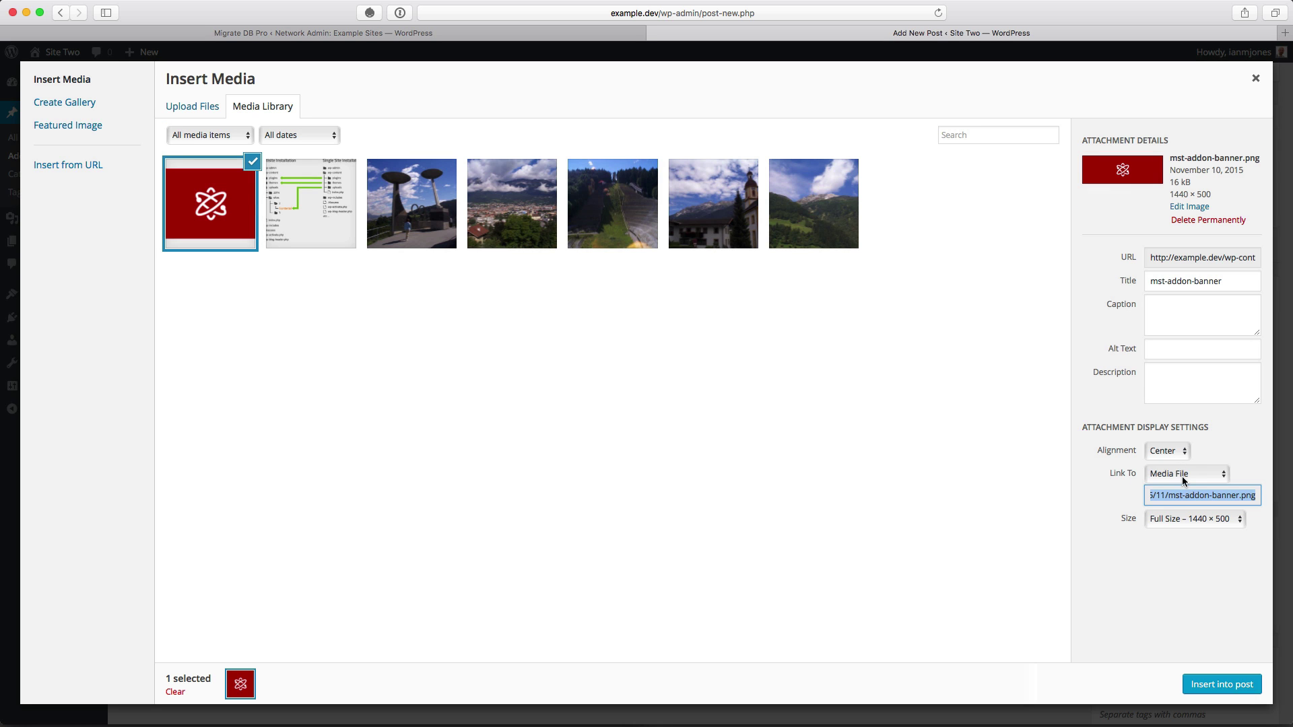
{"action": "left_click", "coordinate": [1224, 684]}
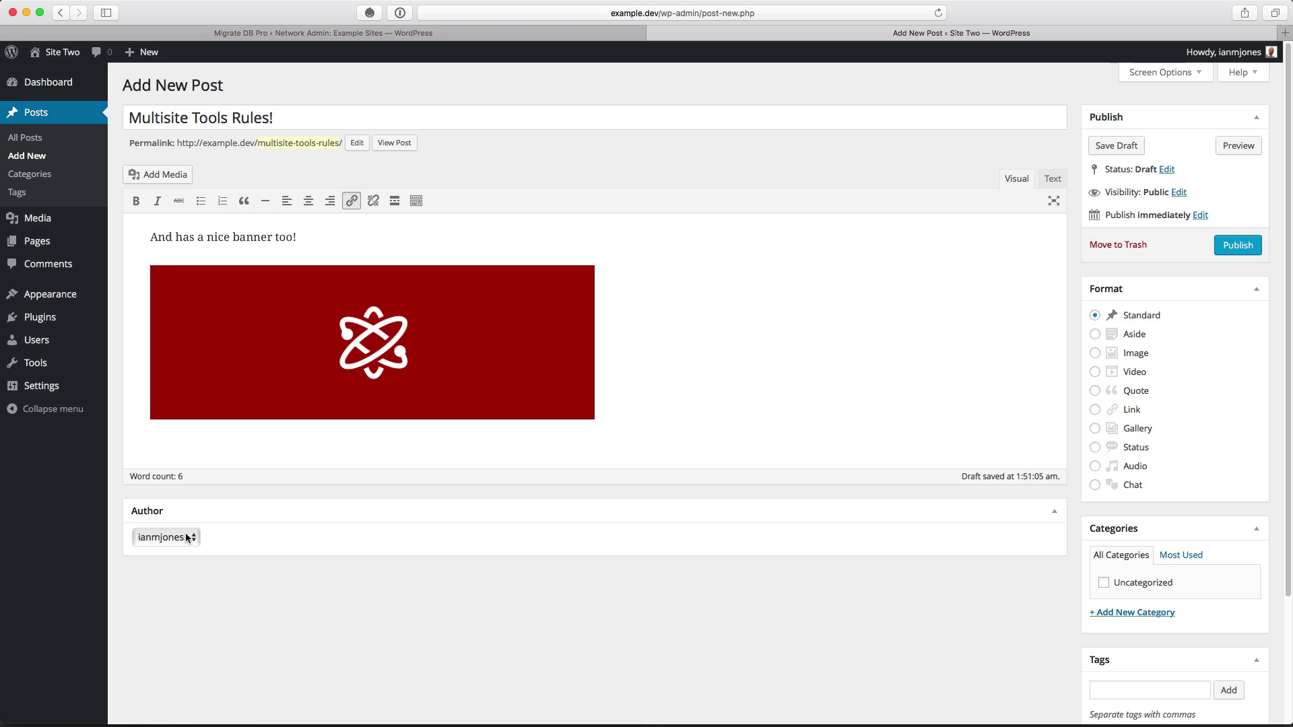
{"action": "left_click", "coordinate": [1236, 245]}
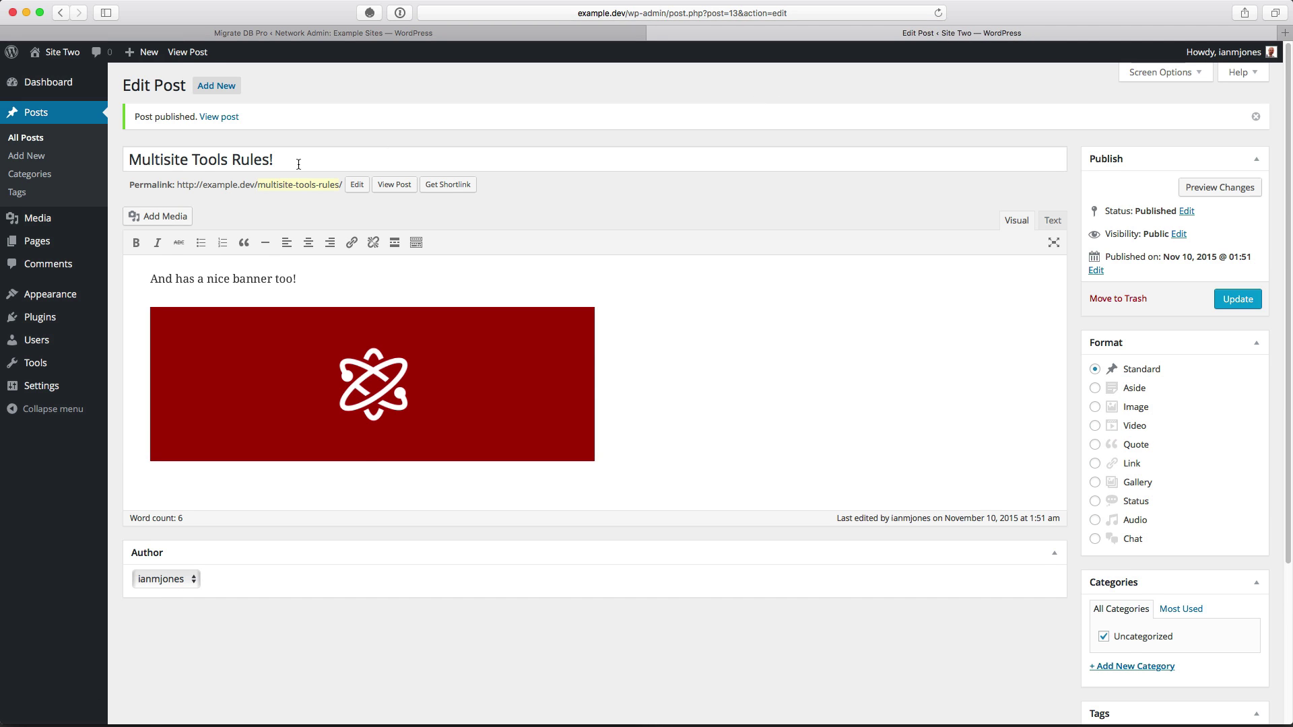
- Create a new Author-role user, Zach Ombie, with username zombie
{"action": "mouse_move", "coordinate": [36, 341]}
{"action": "left_click", "coordinate": [134, 361]}
{"action": "left_click", "coordinate": [336, 147]}
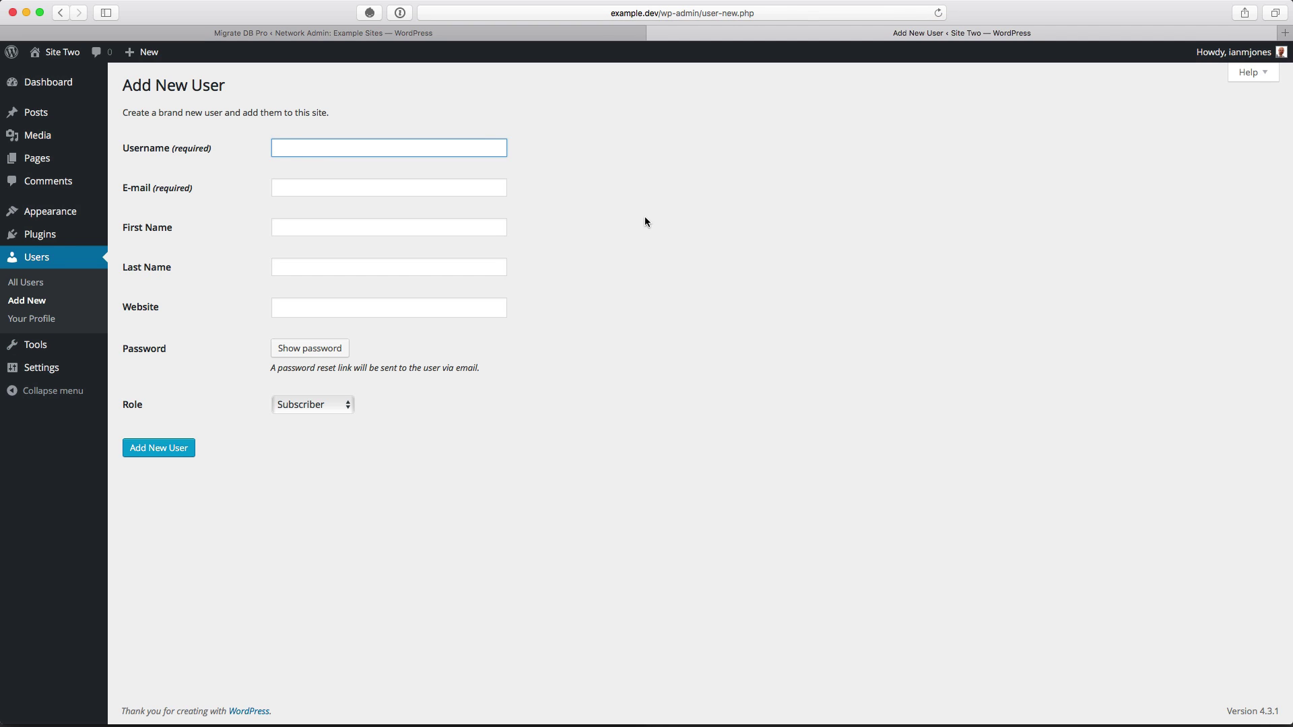
{"action": "type", "text": "zombie"}
{"action": "key", "text": "Tab"}
{"action": "type", "text": "zo"}
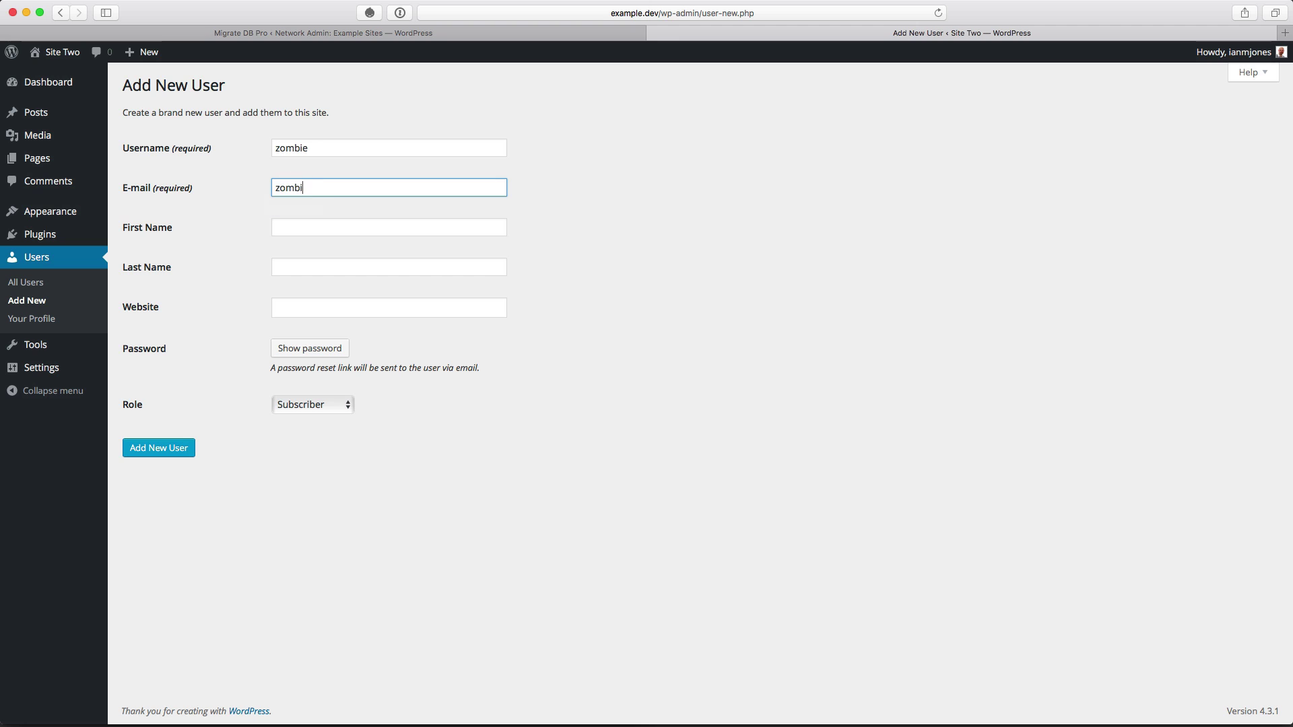
{"action": "type", "text": "!ample.com"}
{"action": "key", "text": "Tab"}
{"action": "type", "text": "ch"}
{"action": "key", "text": "Tab"}
{"action": "type", "text": "Ombie"}
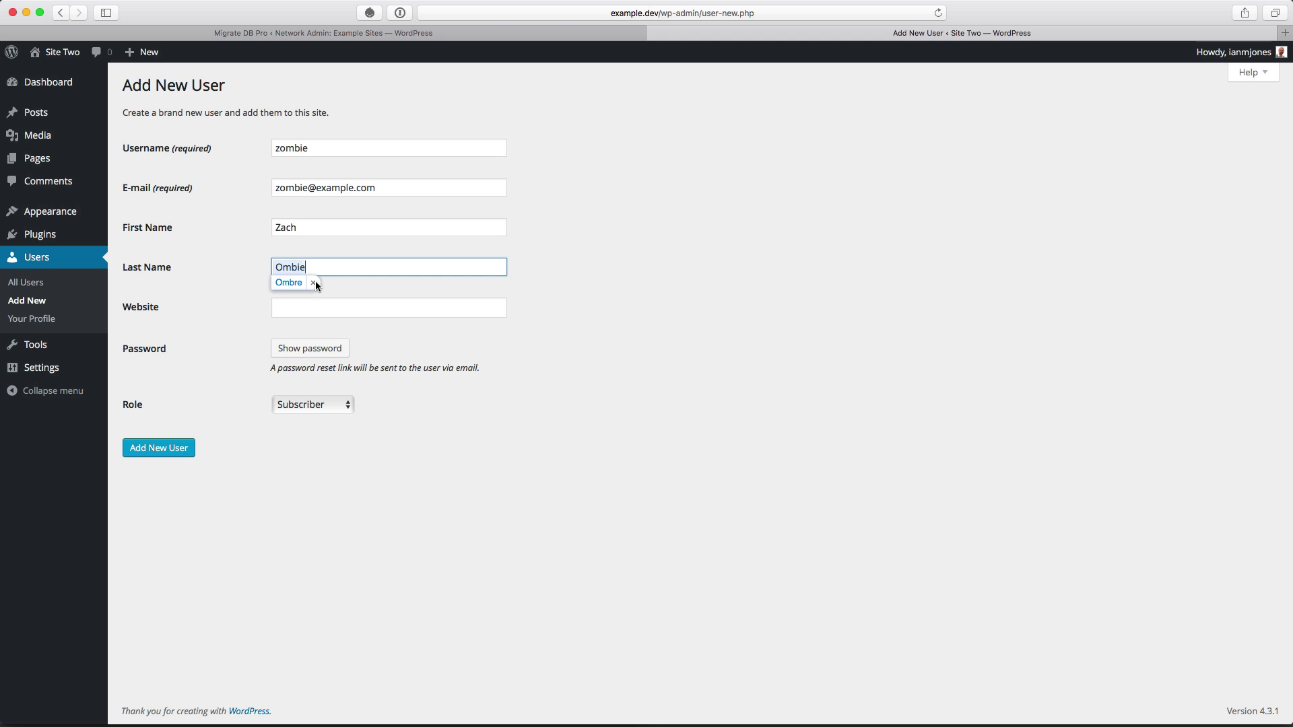
{"action": "left_click", "coordinate": [300, 405]}
{"action": "left_click", "coordinate": [296, 433]}
{"action": "left_click", "coordinate": [159, 451]}
{"action": "left_click", "coordinate": [702, 244]}
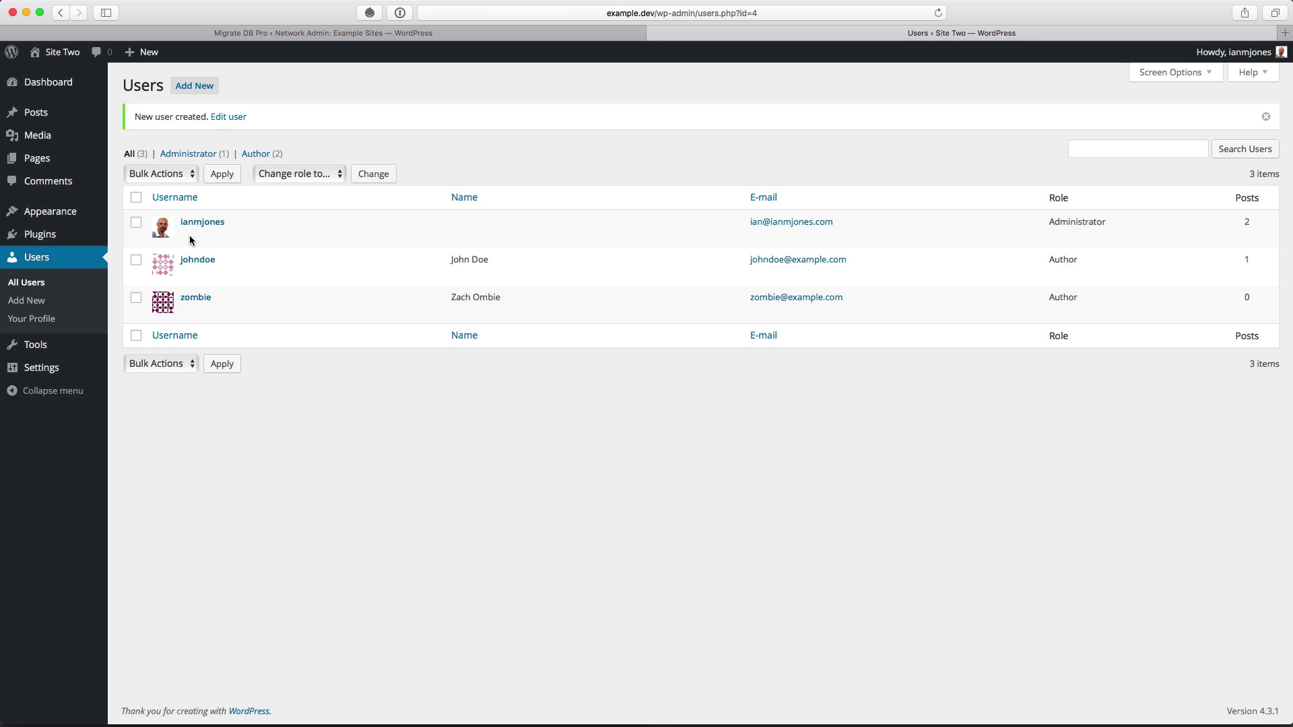
- Make Zach Ombie author of 'Multisite Tools Rules!' and view Site Two's front page
{"action": "mouse_move", "coordinate": [36, 112]}
{"action": "left_click", "coordinate": [132, 115]}
{"action": "left_click", "coordinate": [164, 195]}
{"action": "left_click", "coordinate": [165, 544]}
{"action": "left_click", "coordinate": [166, 566]}
{"action": "left_click", "coordinate": [1237, 259]}
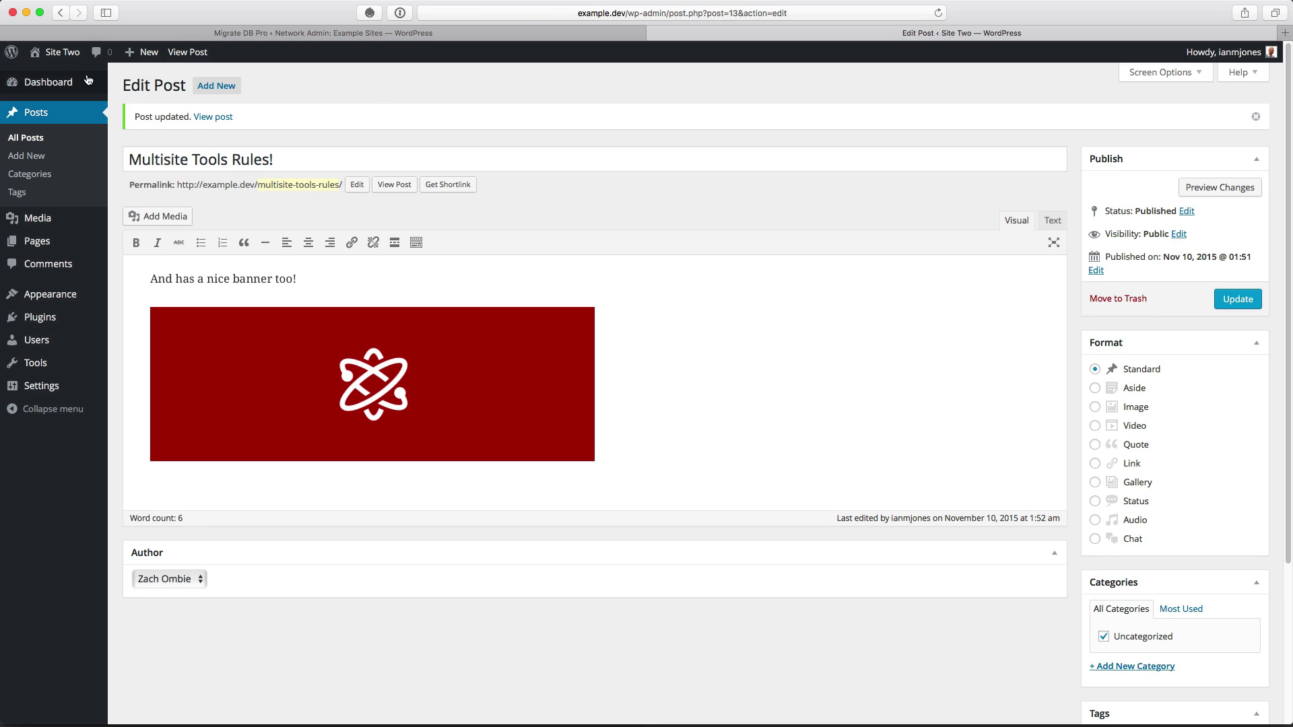
{"action": "left_click", "coordinate": [62, 52]}
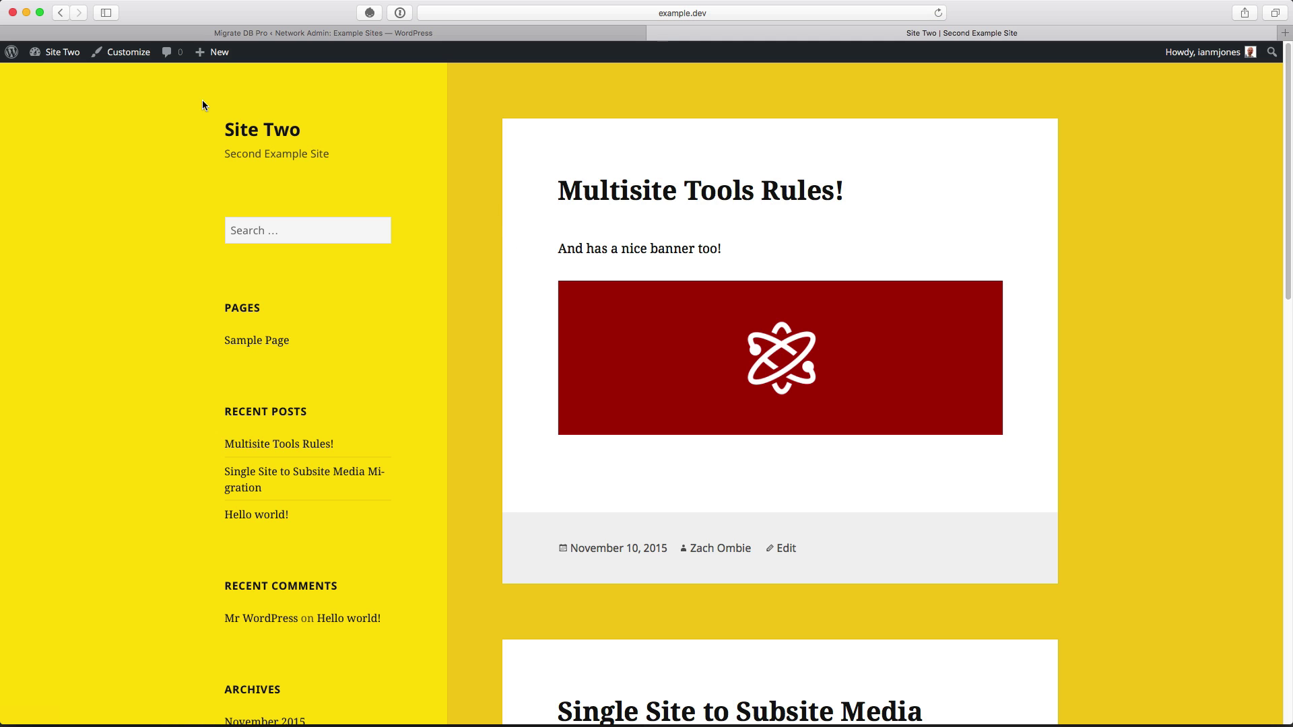
- Set Site Two's Base Color Scheme to Purple in the Customizer and publish it
{"action": "left_click", "coordinate": [125, 52]}
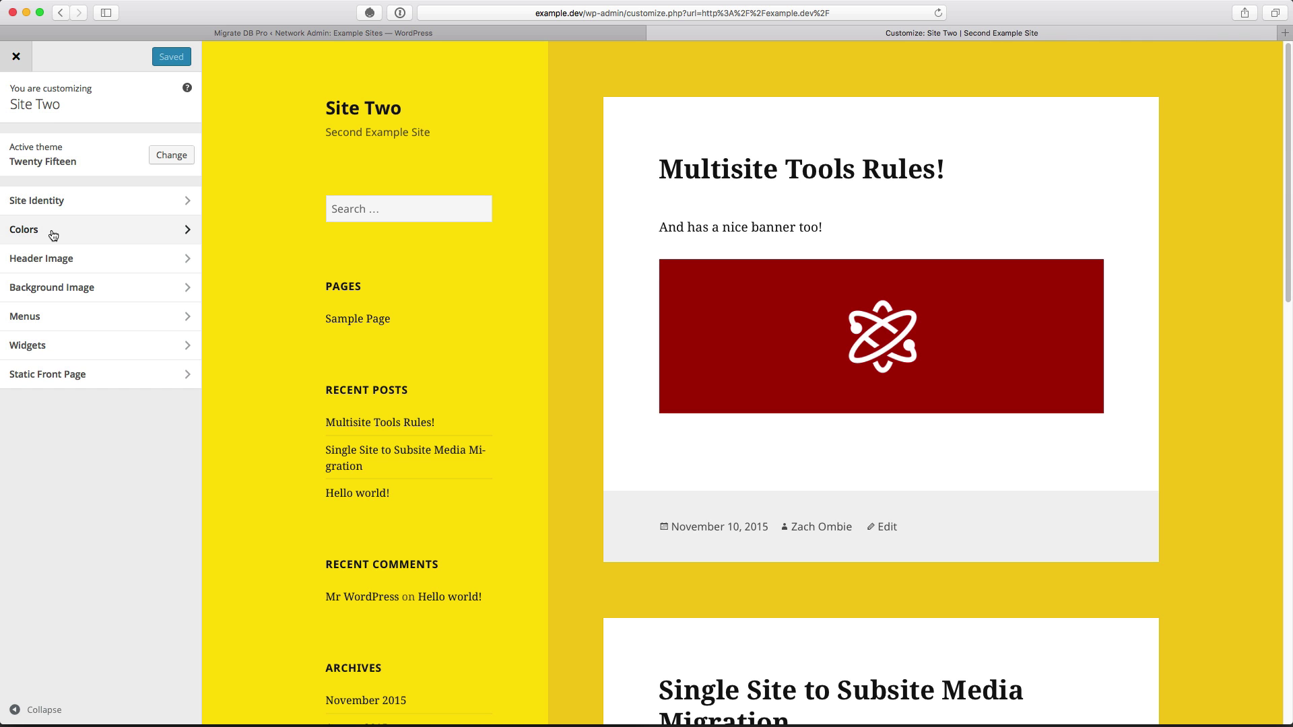
{"action": "left_click", "coordinate": [51, 230]}
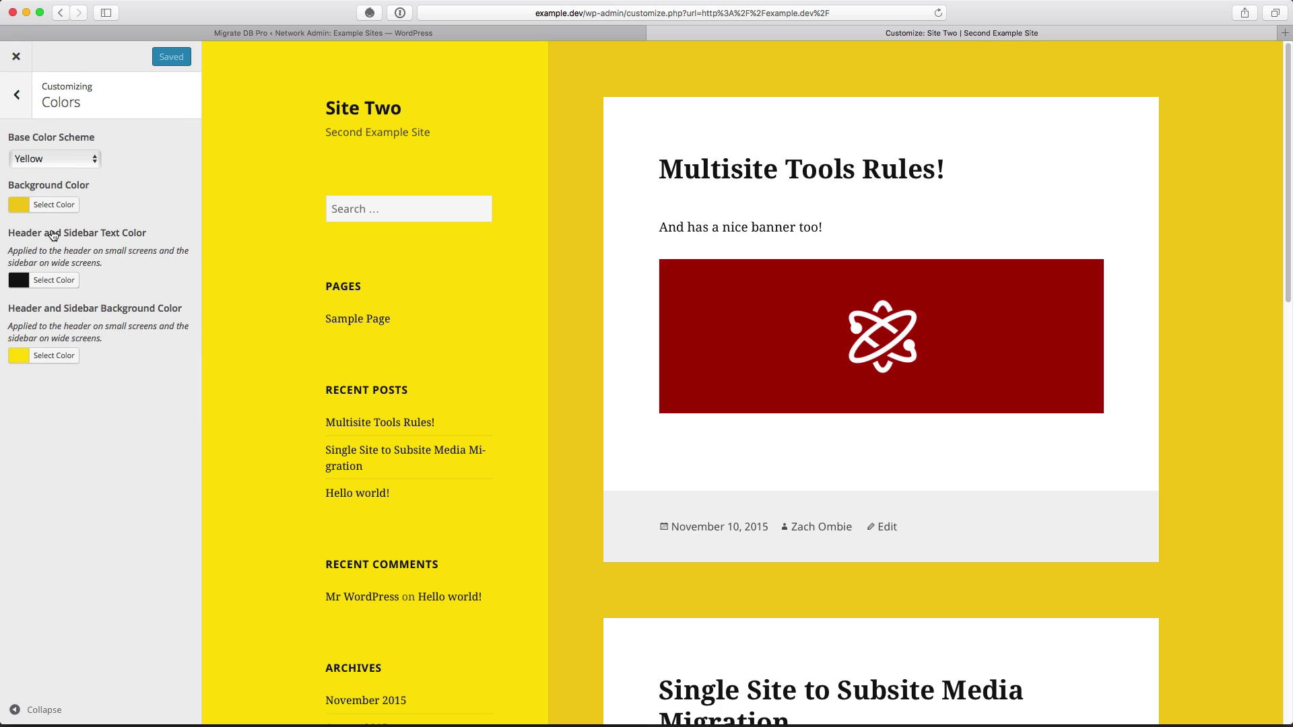
{"action": "left_click", "coordinate": [65, 160]}
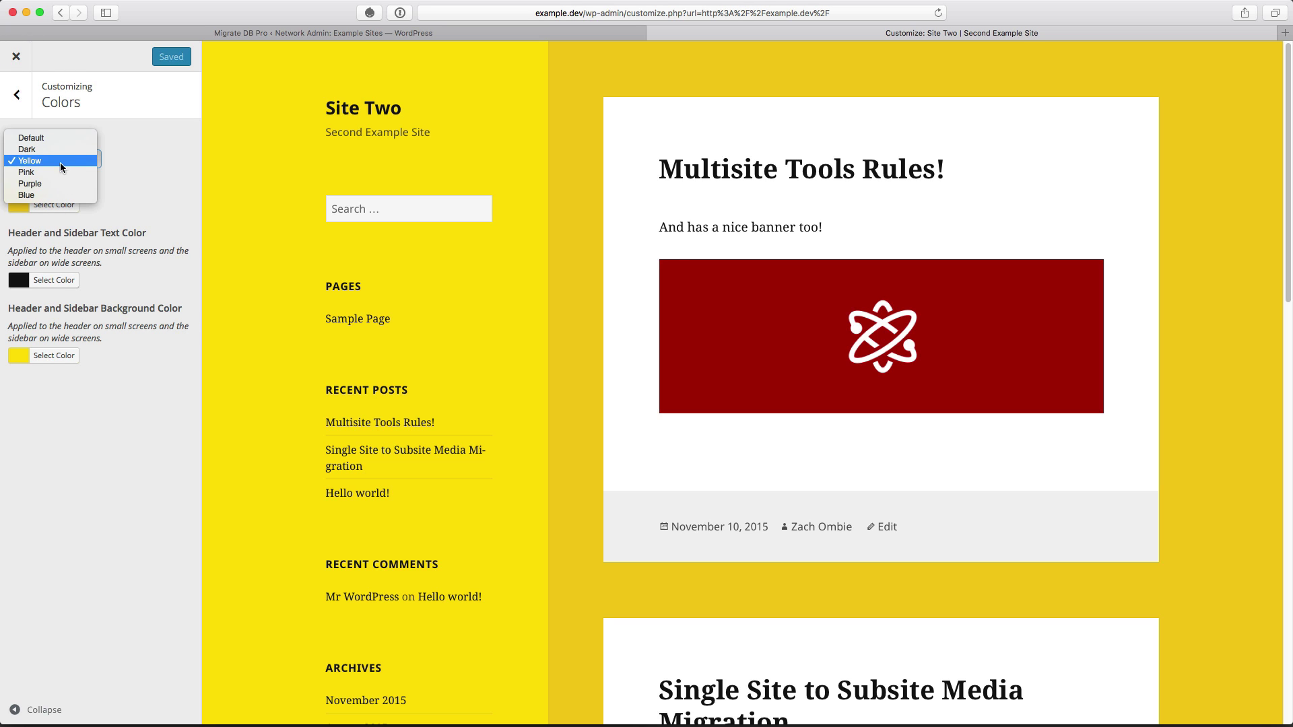
{"action": "left_click", "coordinate": [55, 184]}
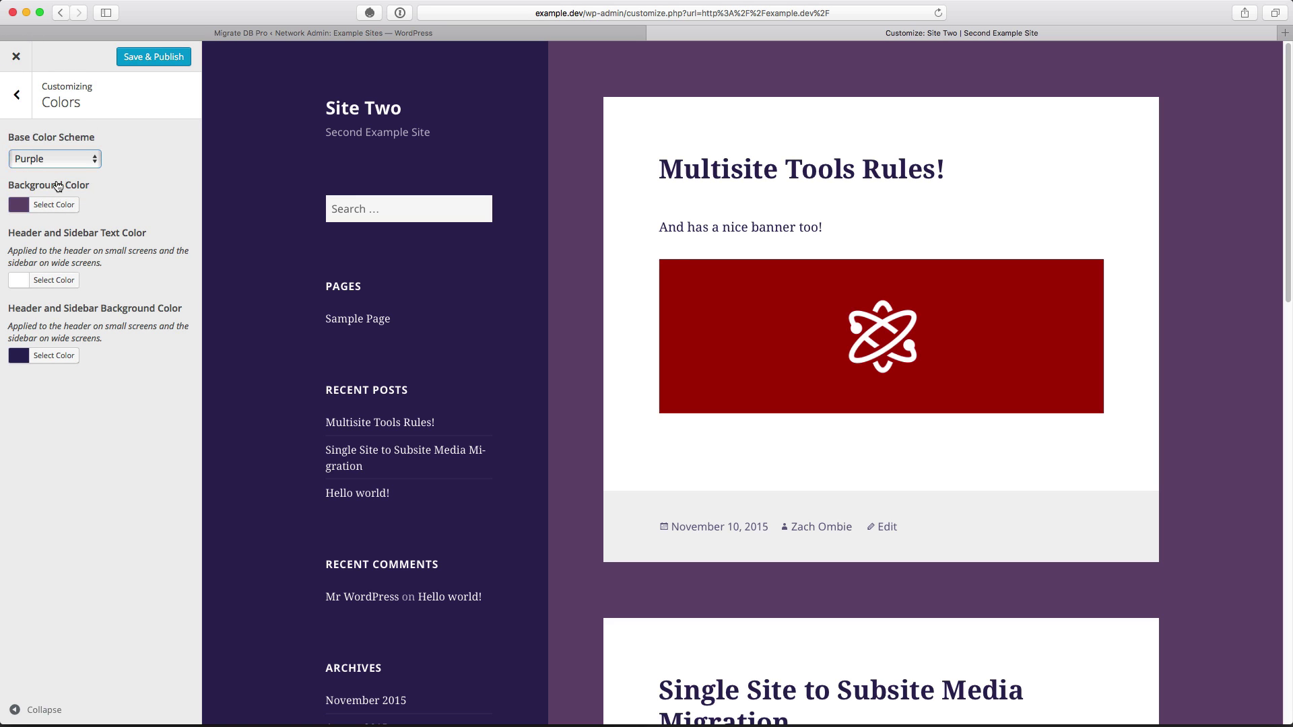
{"action": "left_click", "coordinate": [151, 58]}
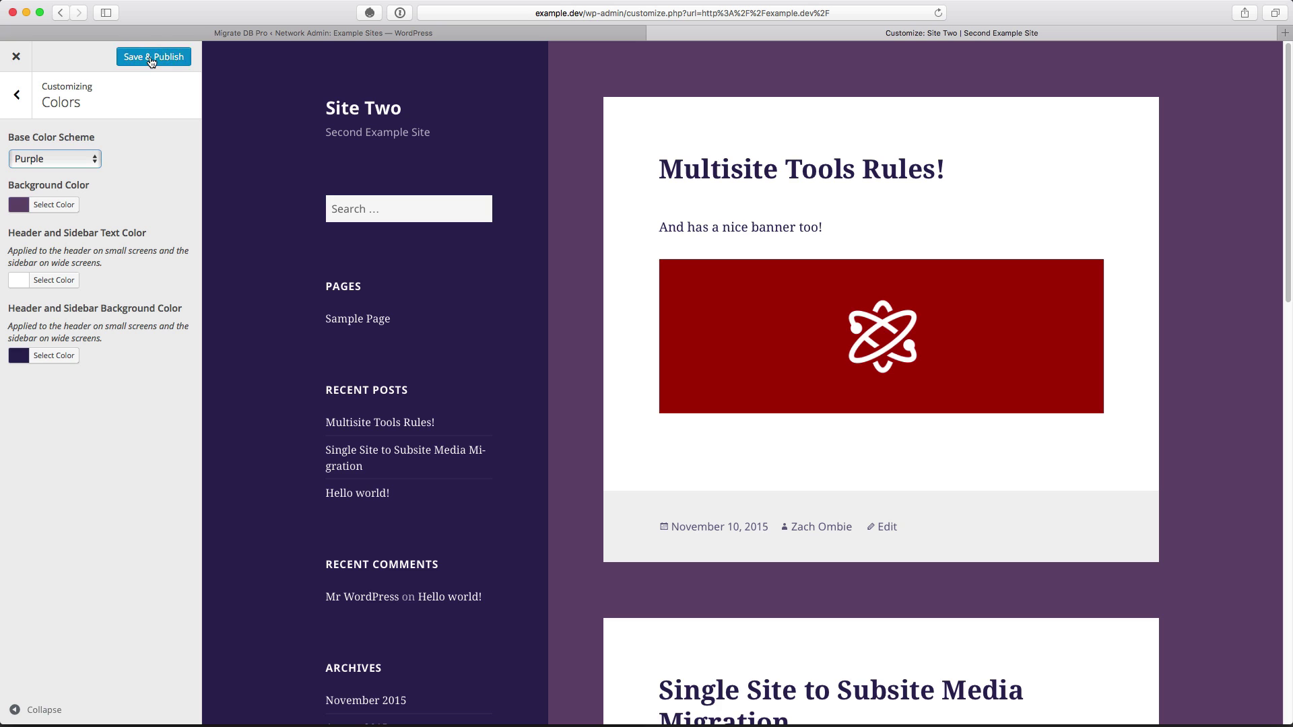
{"action": "left_click", "coordinate": [15, 58]}
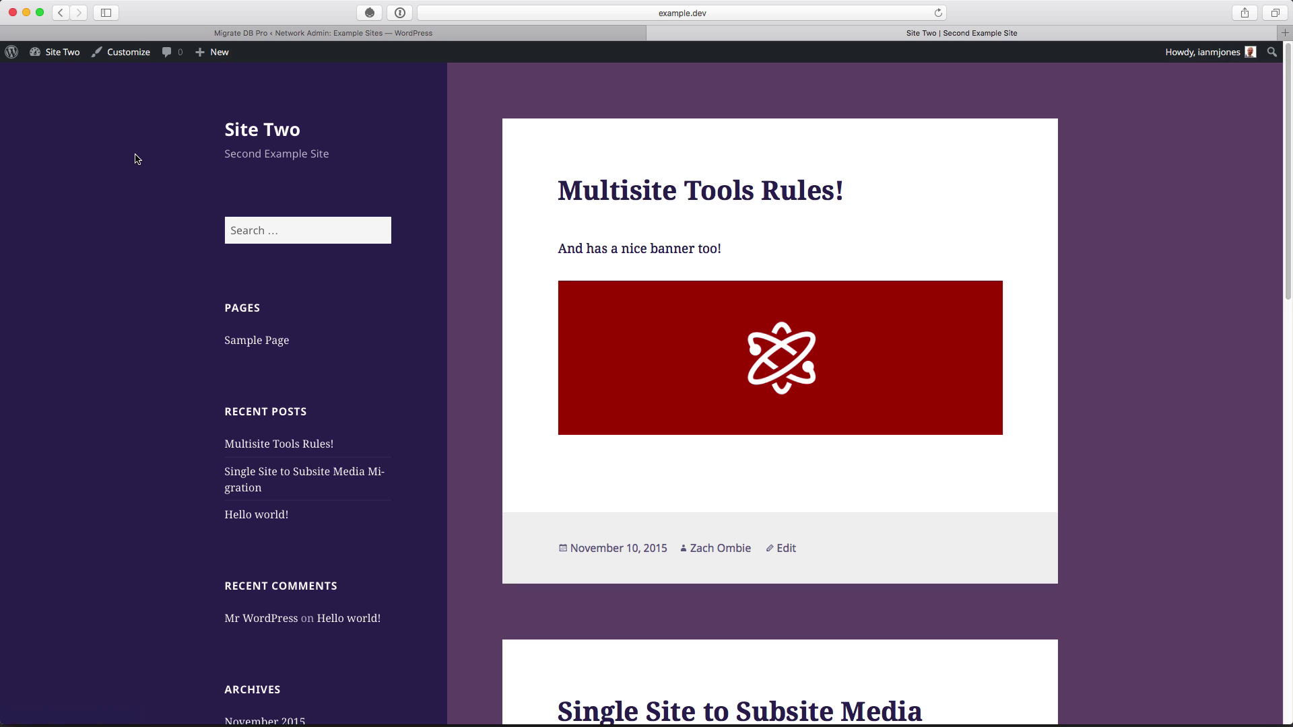
- Switch the Migrate DB Pro network migration from push to pull
{"action": "left_click", "coordinate": [365, 39]}
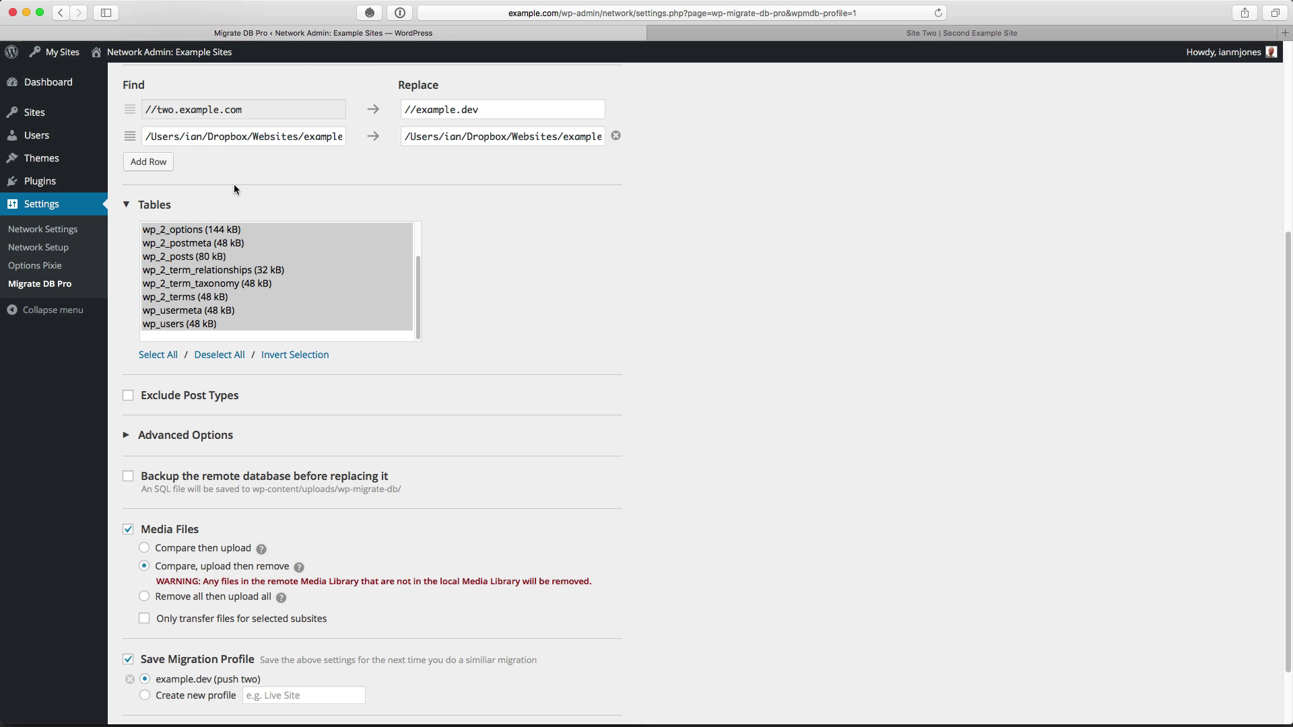
{"action": "scroll", "coordinate": [233, 188], "scroll_direction": "up", "scroll_amount": 2}
{"action": "scroll", "coordinate": [233, 189], "scroll_direction": "up", "scroll_amount": 3}
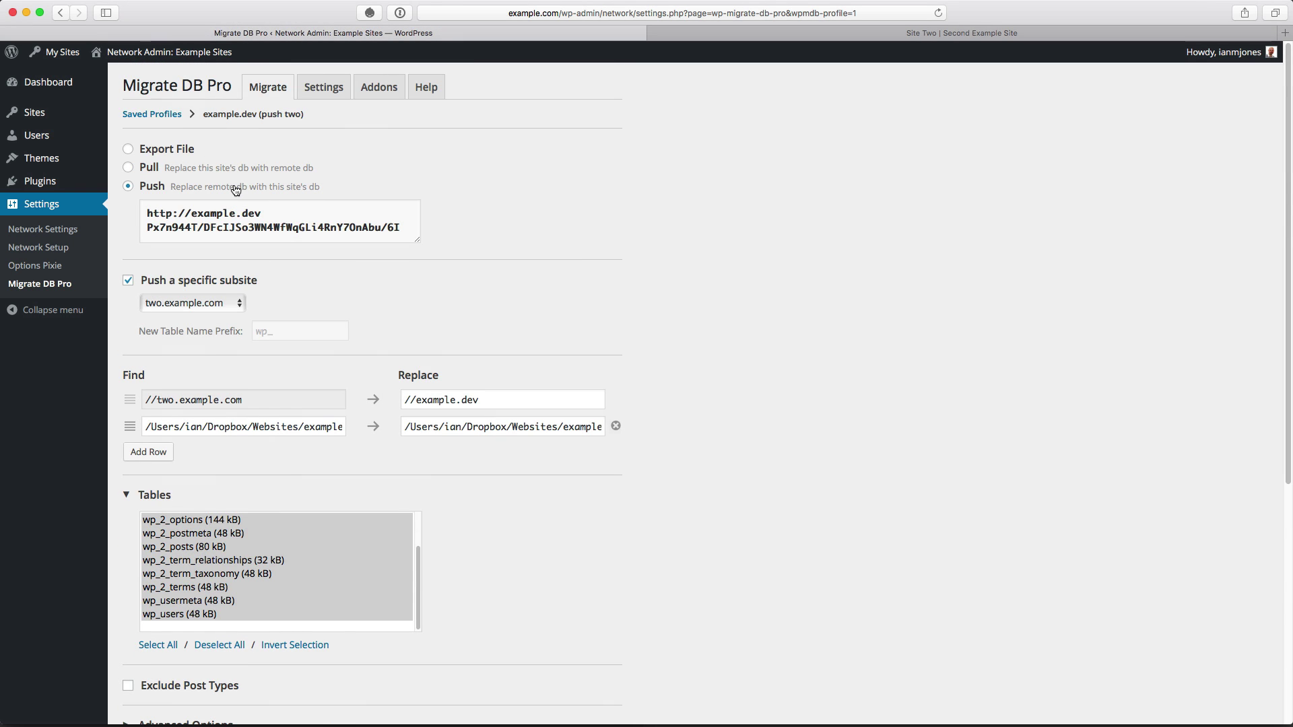
{"action": "left_click", "coordinate": [128, 169]}
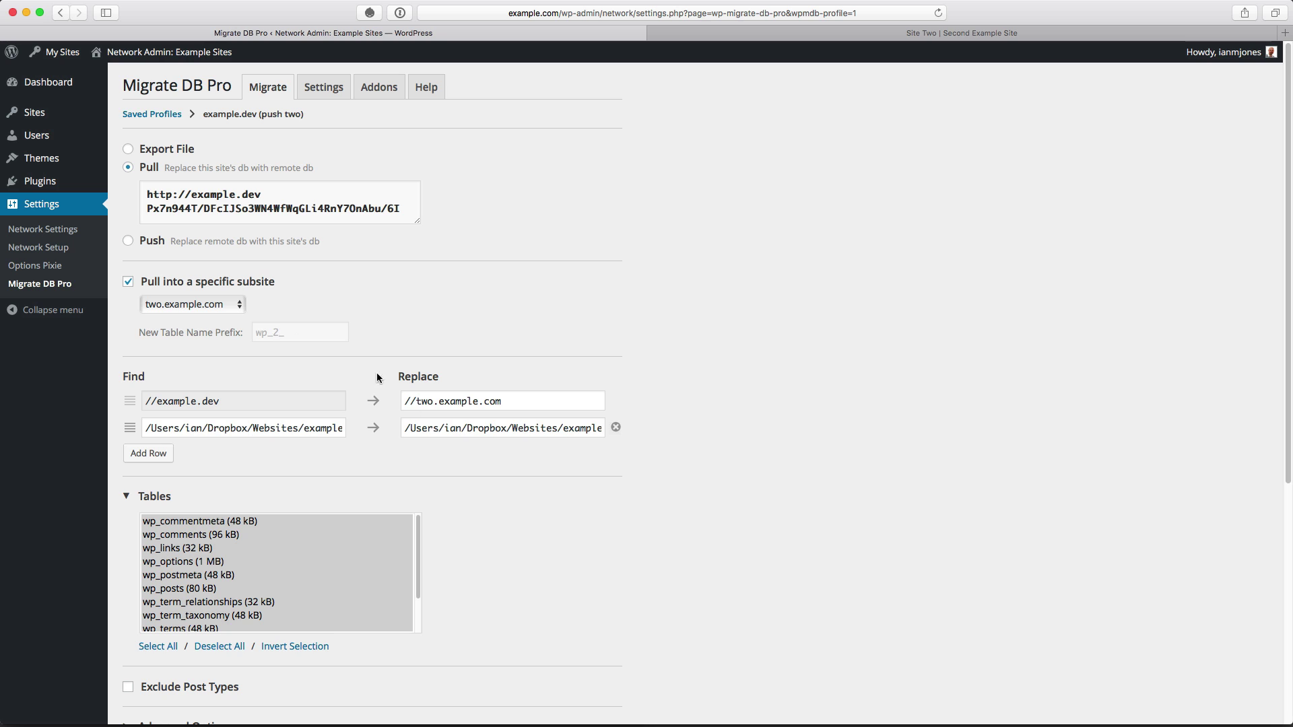
{"action": "scroll", "coordinate": [464, 487], "scroll_direction": "down", "scroll_amount": 2}
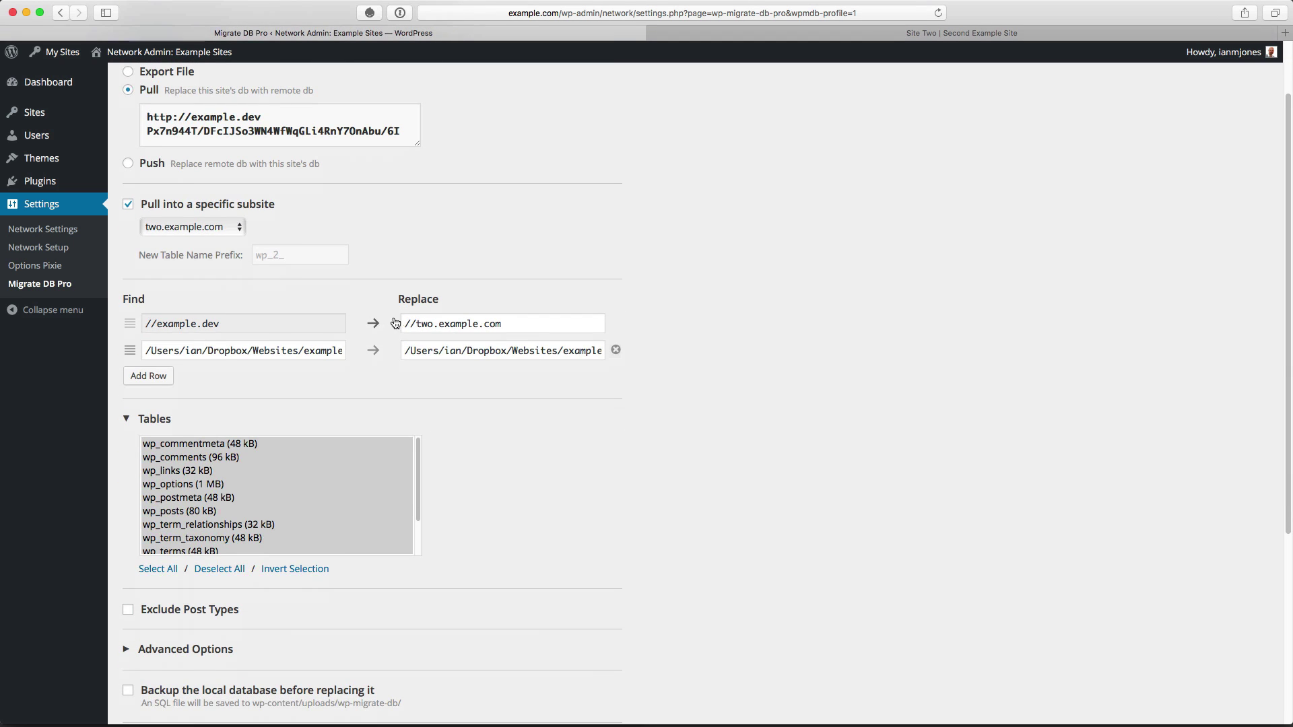
{"action": "scroll", "coordinate": [515, 474], "scroll_direction": "down", "scroll_amount": 1}
{"action": "scroll", "coordinate": [514, 479], "scroll_direction": "down", "scroll_amount": 1}
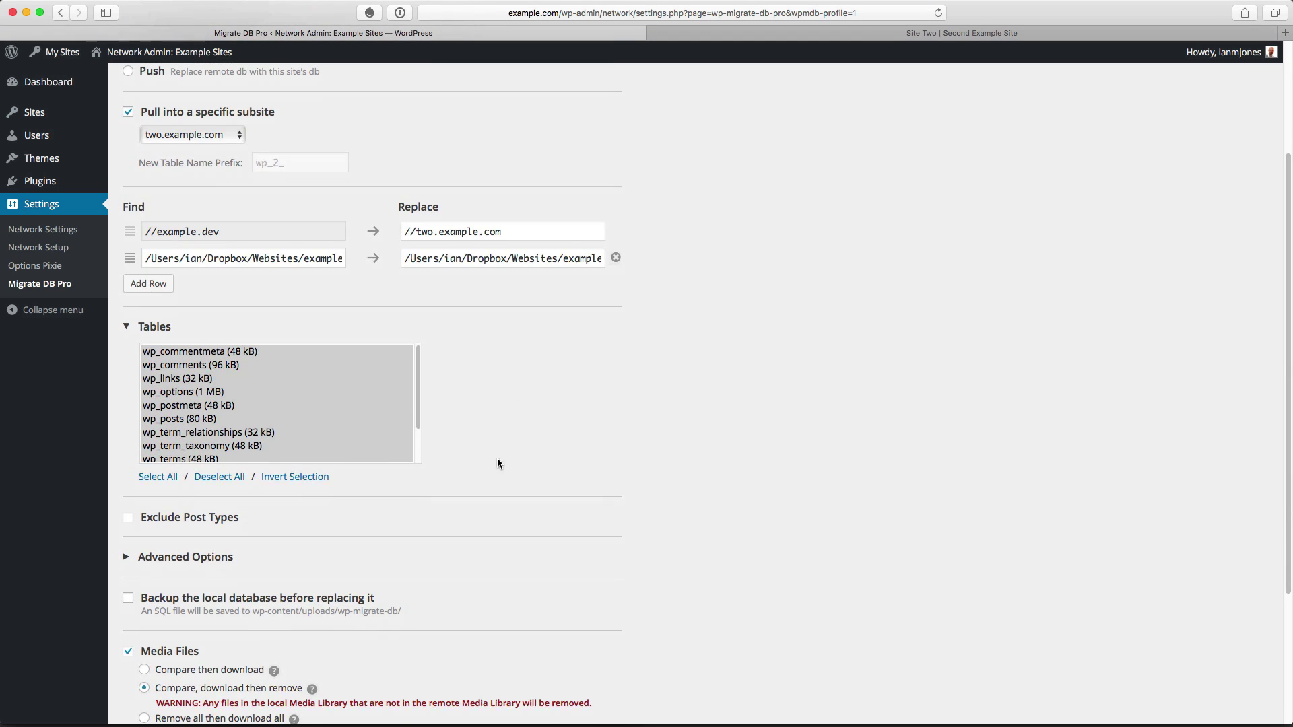
{"action": "scroll", "coordinate": [198, 429], "scroll_direction": "down", "scroll_amount": 1}
{"action": "scroll", "coordinate": [199, 428], "scroll_direction": "down", "scroll_amount": 1}
{"action": "scroll", "coordinate": [199, 428], "scroll_direction": "up", "scroll_amount": 1}
{"action": "scroll", "coordinate": [199, 428], "scroll_direction": "up", "scroll_amount": 1}
{"action": "scroll", "coordinate": [199, 429], "scroll_direction": "down", "scroll_amount": 1}
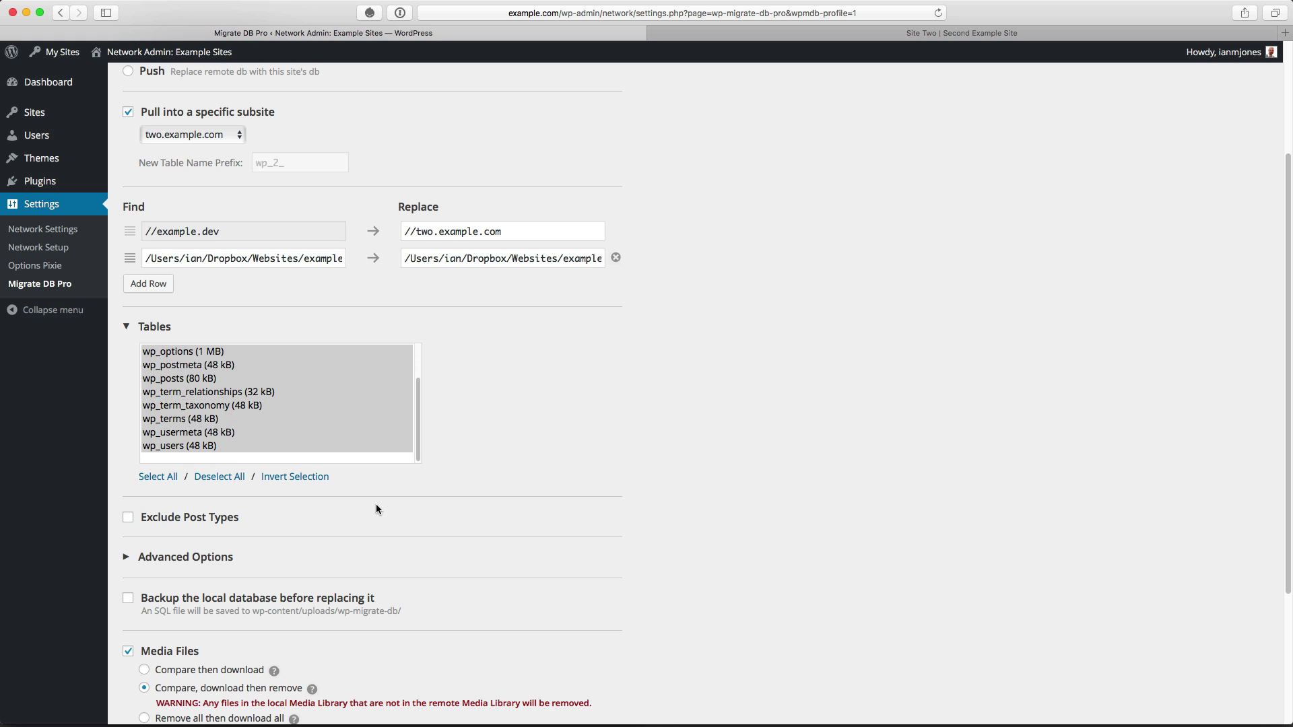
{"action": "scroll", "coordinate": [409, 519], "scroll_direction": "down", "scroll_amount": 4}
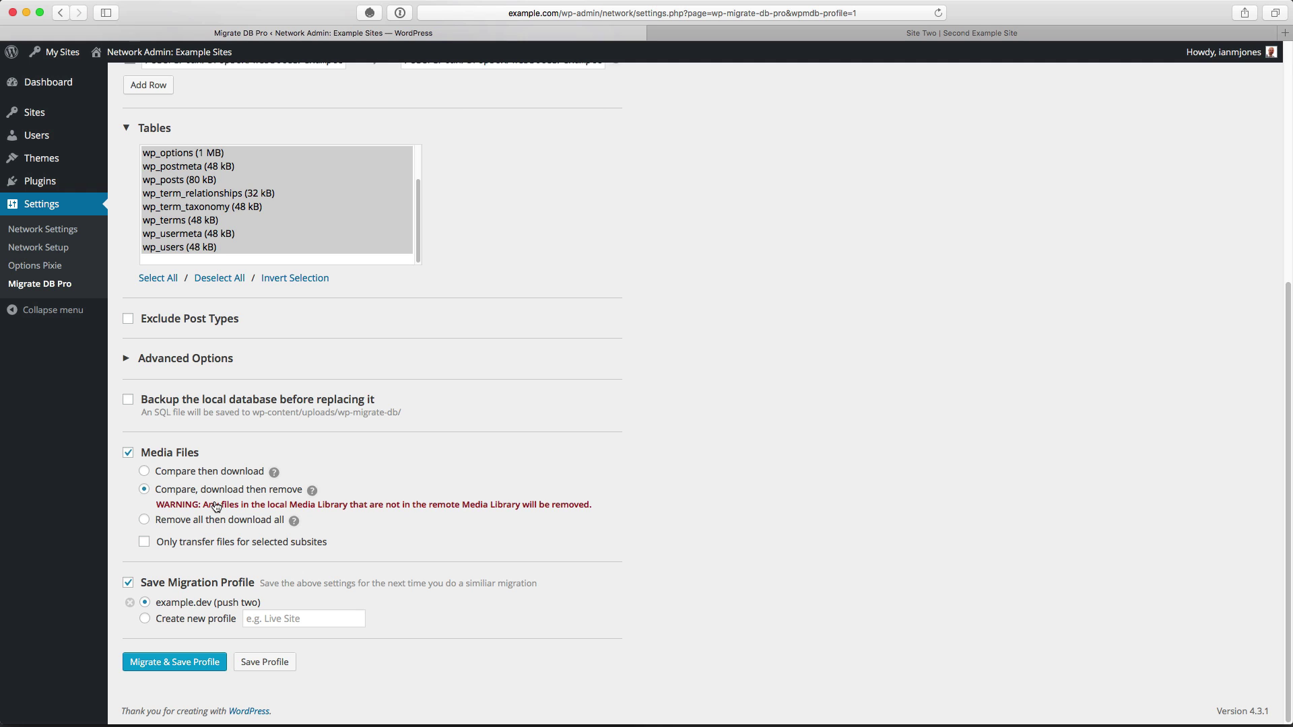
- Permanently delete the holiday-2000-09-austria images 06 through 10 from Site Two's media library
{"action": "left_click", "coordinate": [804, 34]}
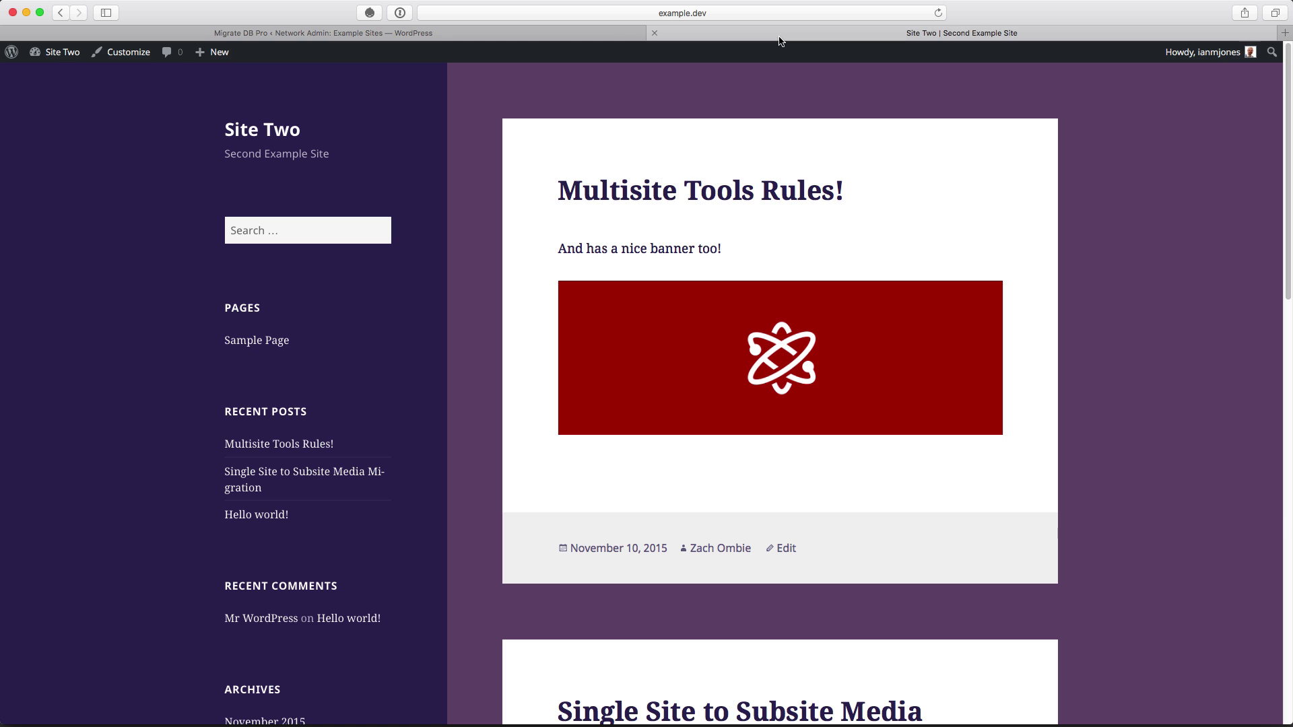
{"action": "left_click", "coordinate": [51, 76]}
{"action": "mouse_move", "coordinate": [38, 134]}
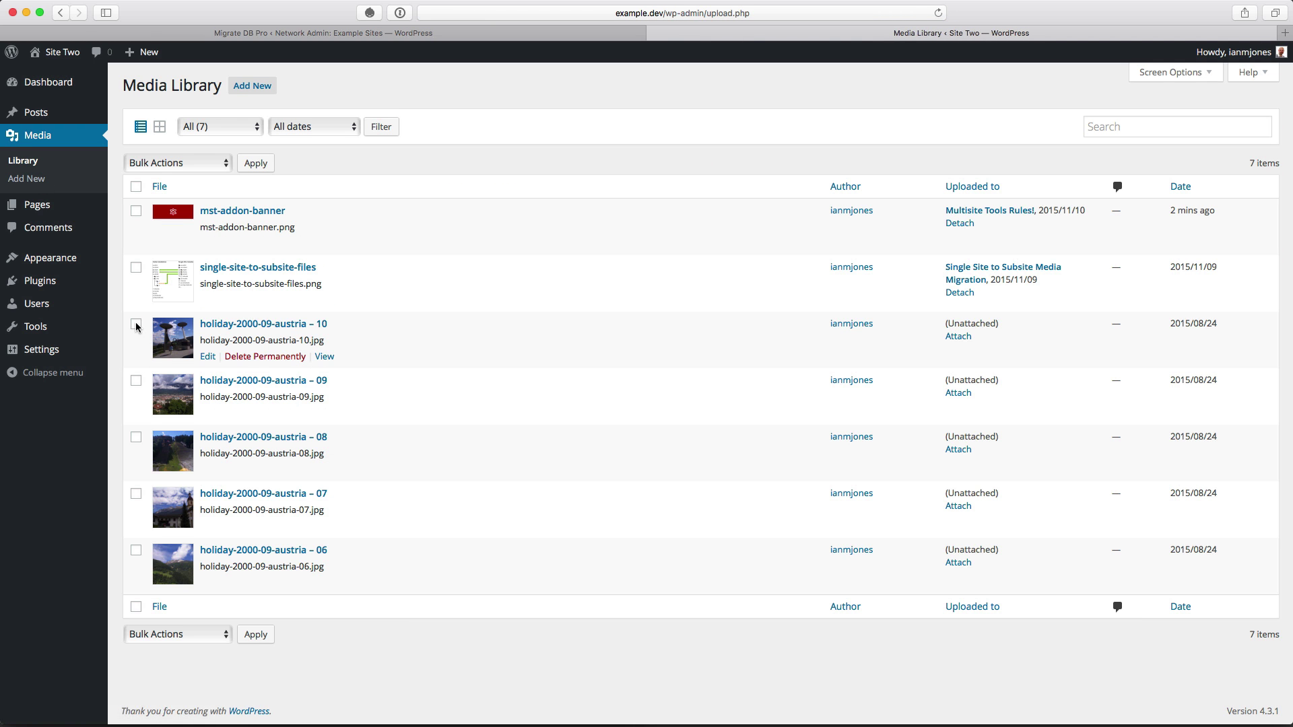
{"action": "left_click", "coordinate": [137, 326]}
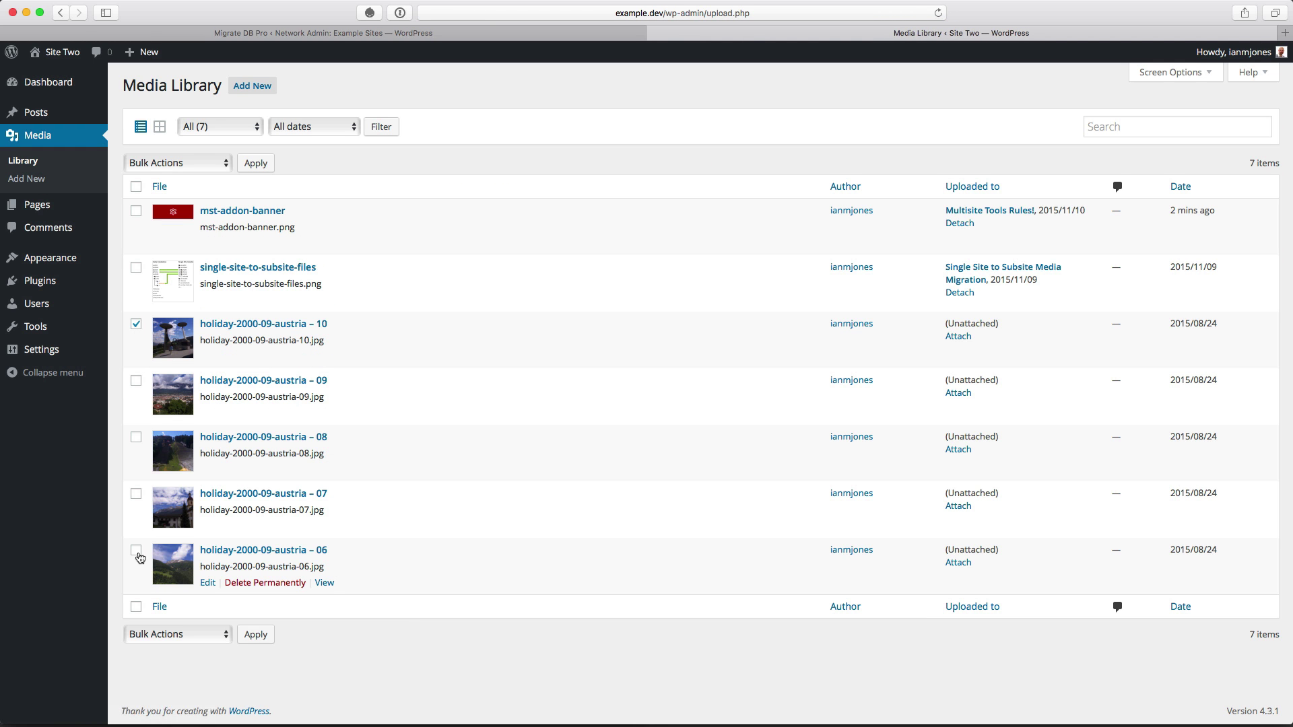
{"action": "left_click", "coordinate": [137, 550], "text": "shift"}
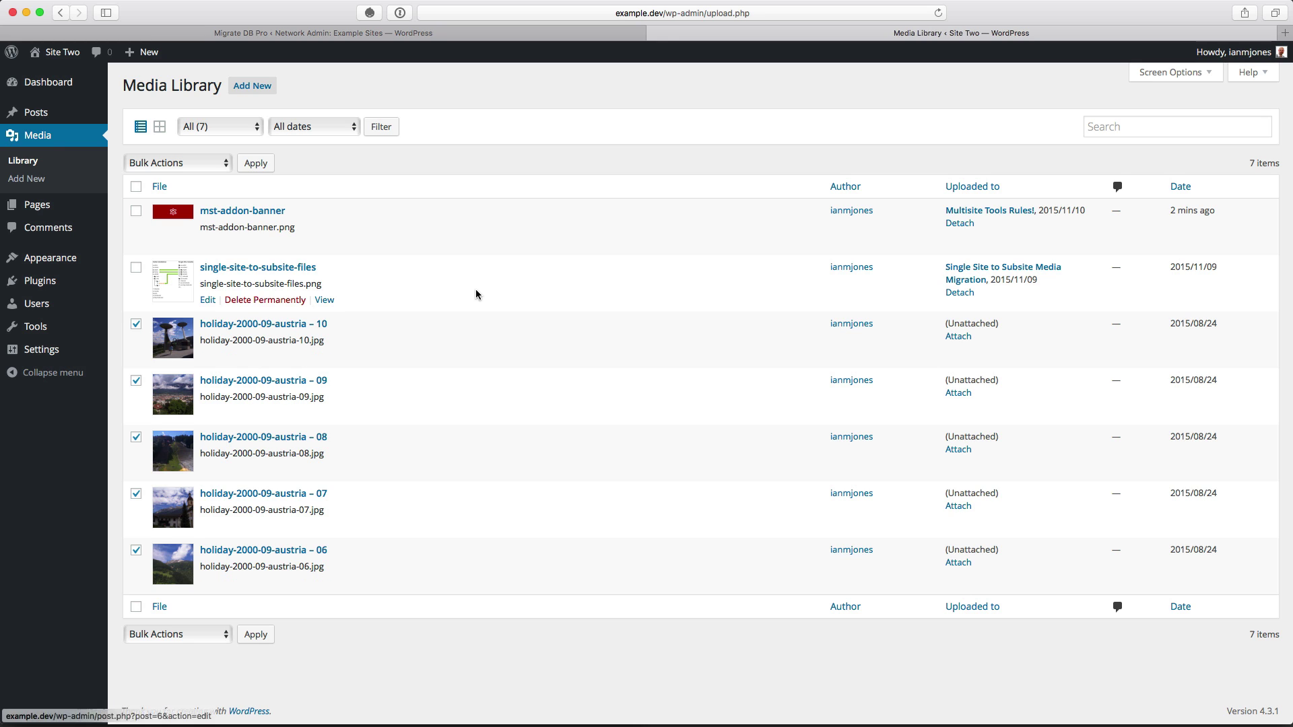
{"action": "left_click", "coordinate": [179, 636]}
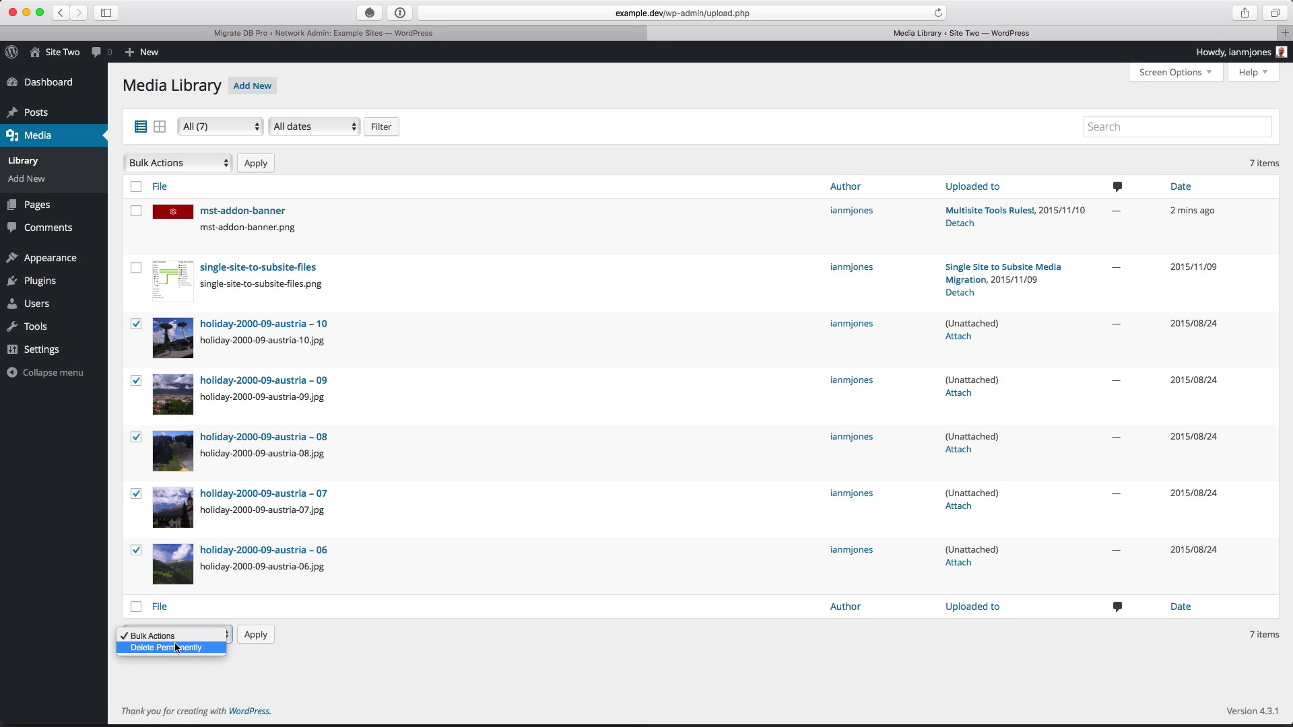
{"action": "left_click", "coordinate": [167, 647]}
{"action": "left_click", "coordinate": [260, 637]}
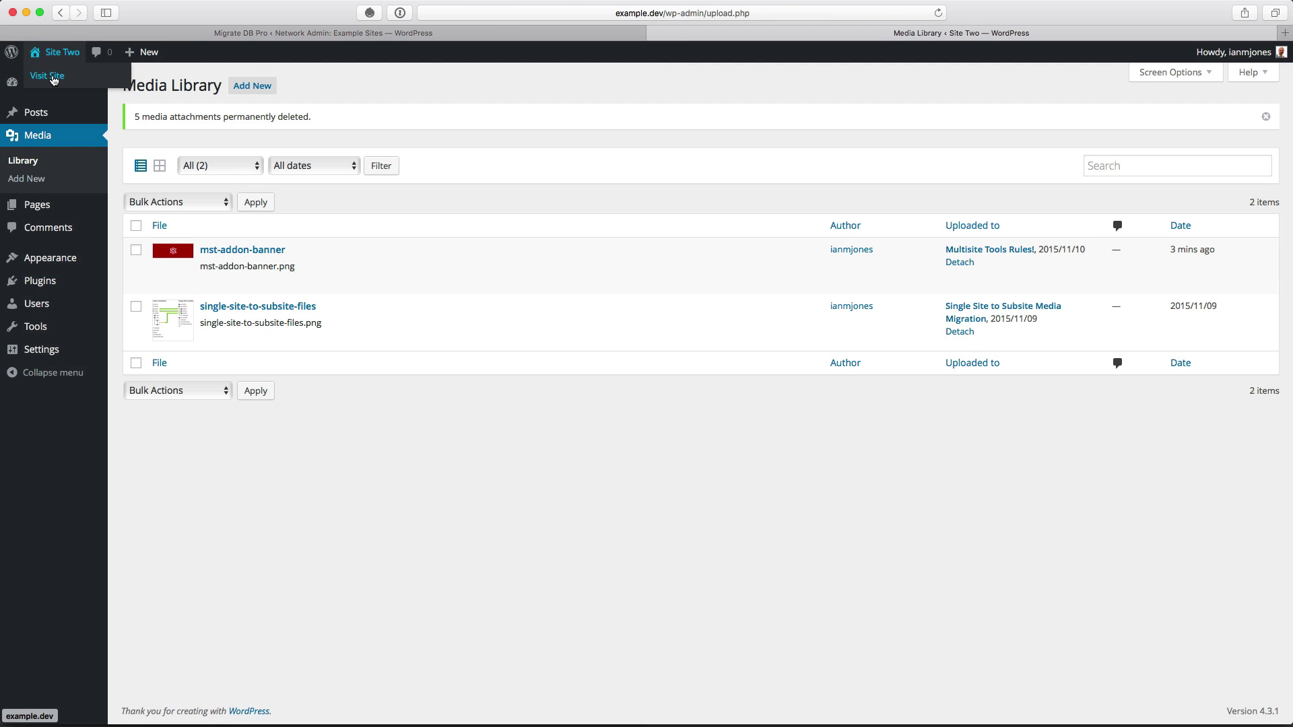
- Run the pull from example.dev, saving it as new profile 'example.dev (pull two)'
{"action": "left_click", "coordinate": [52, 77]}
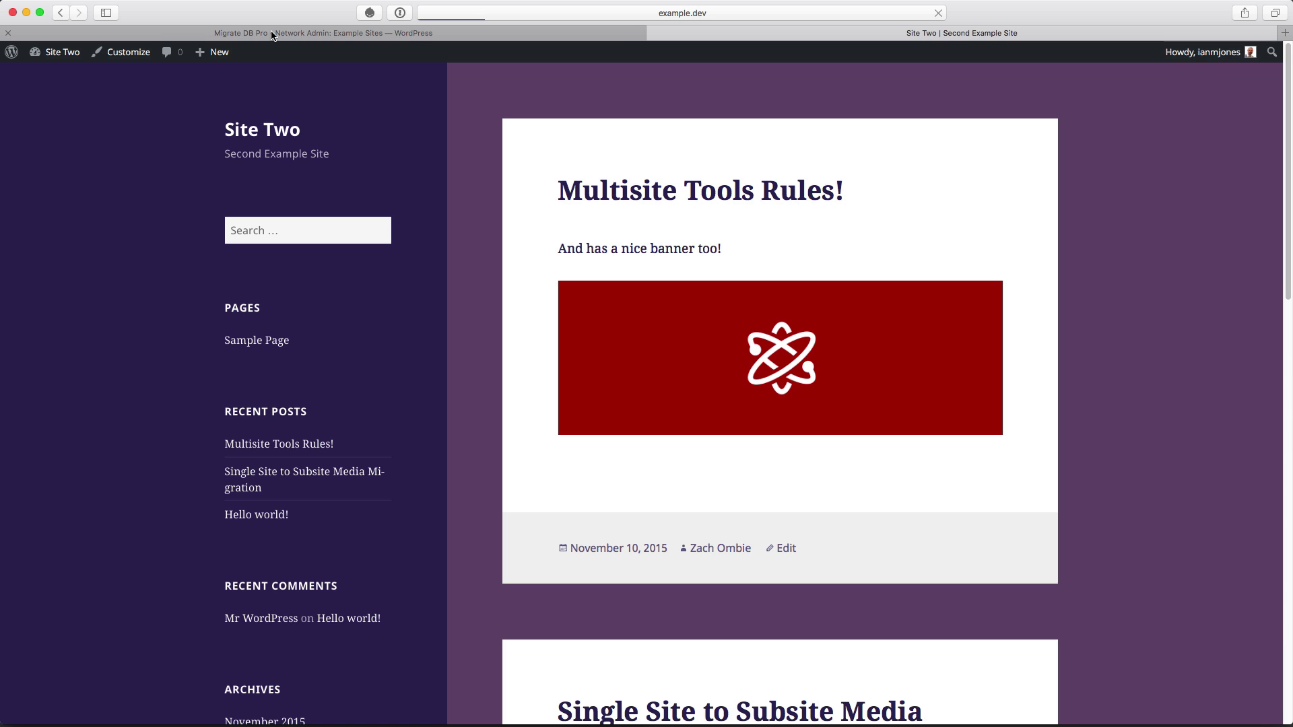
{"action": "left_click", "coordinate": [278, 32]}
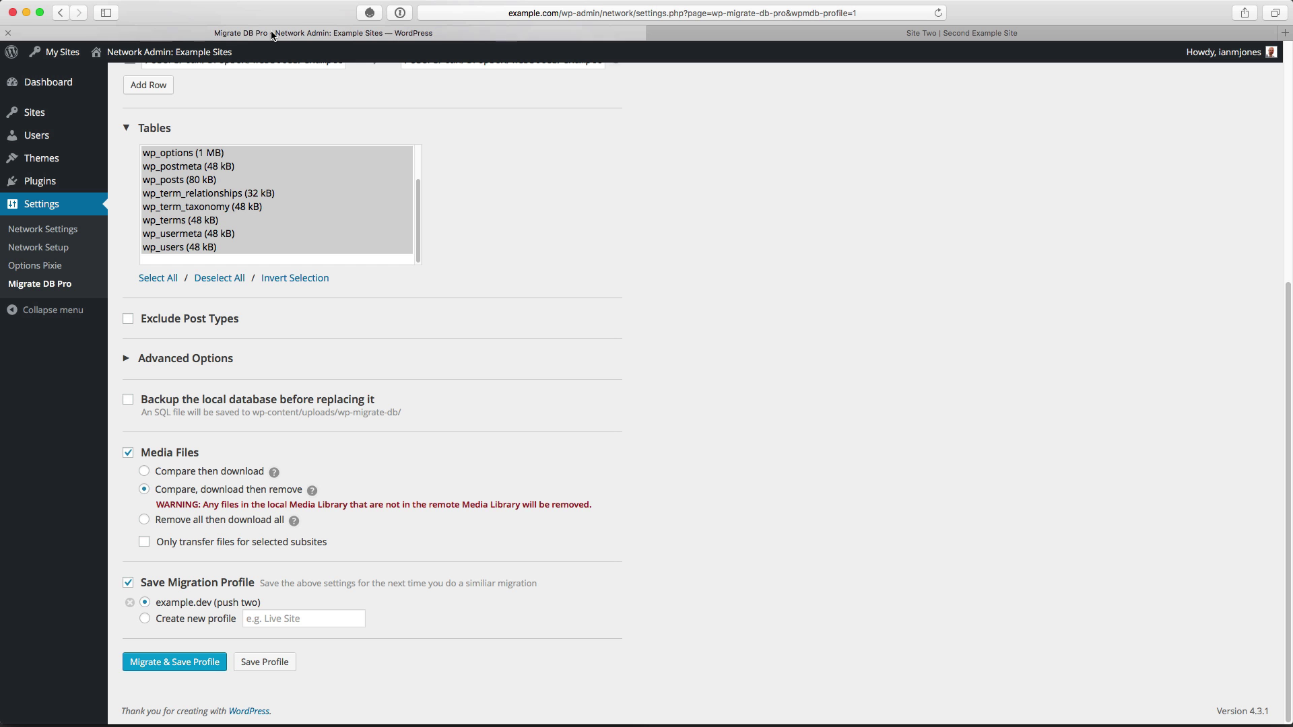
{"action": "left_click", "coordinate": [273, 619]}
{"action": "type", "text": "example.dev (pull"}
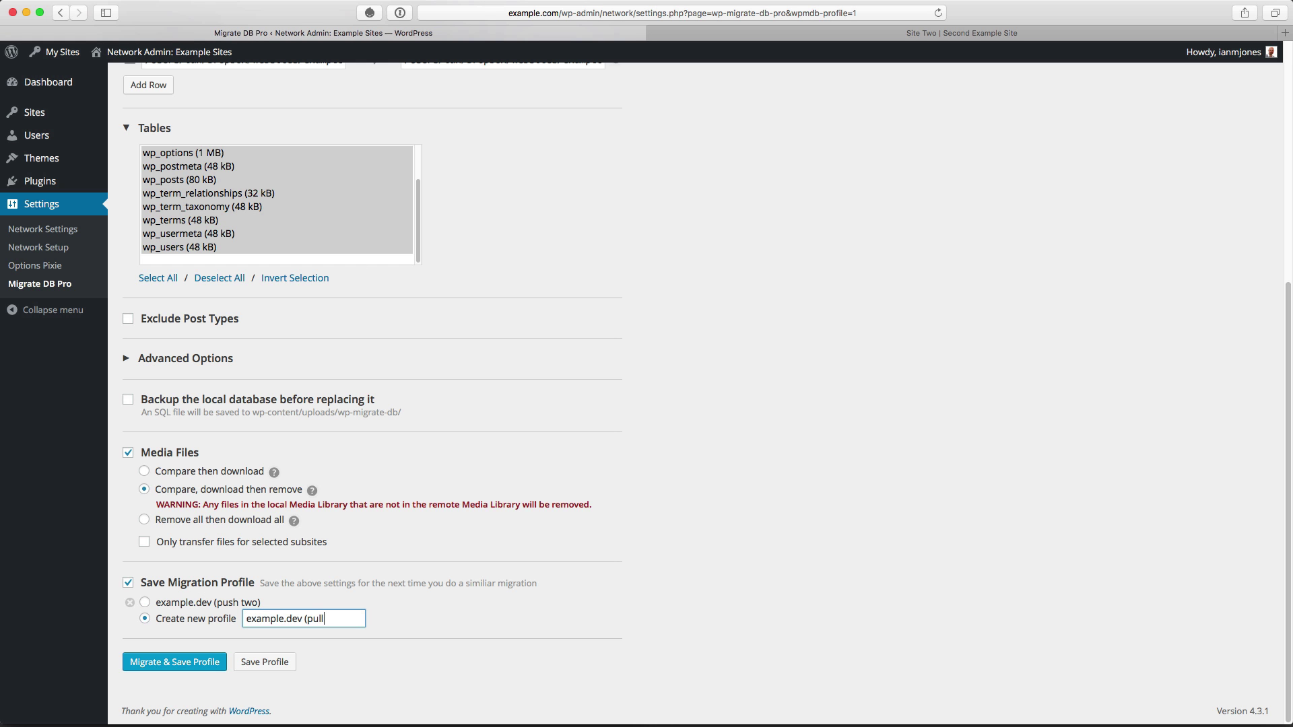
{"action": "type", "text": " two"}
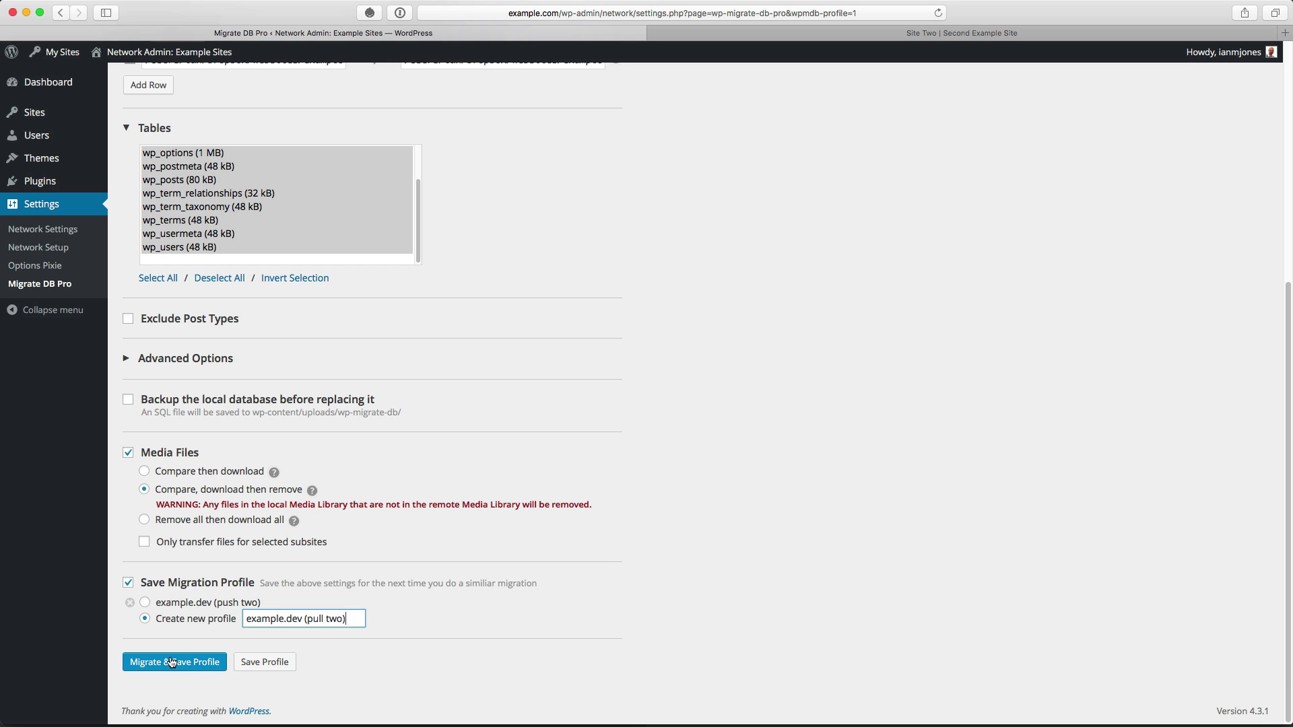
{"action": "left_click", "coordinate": [165, 663]}
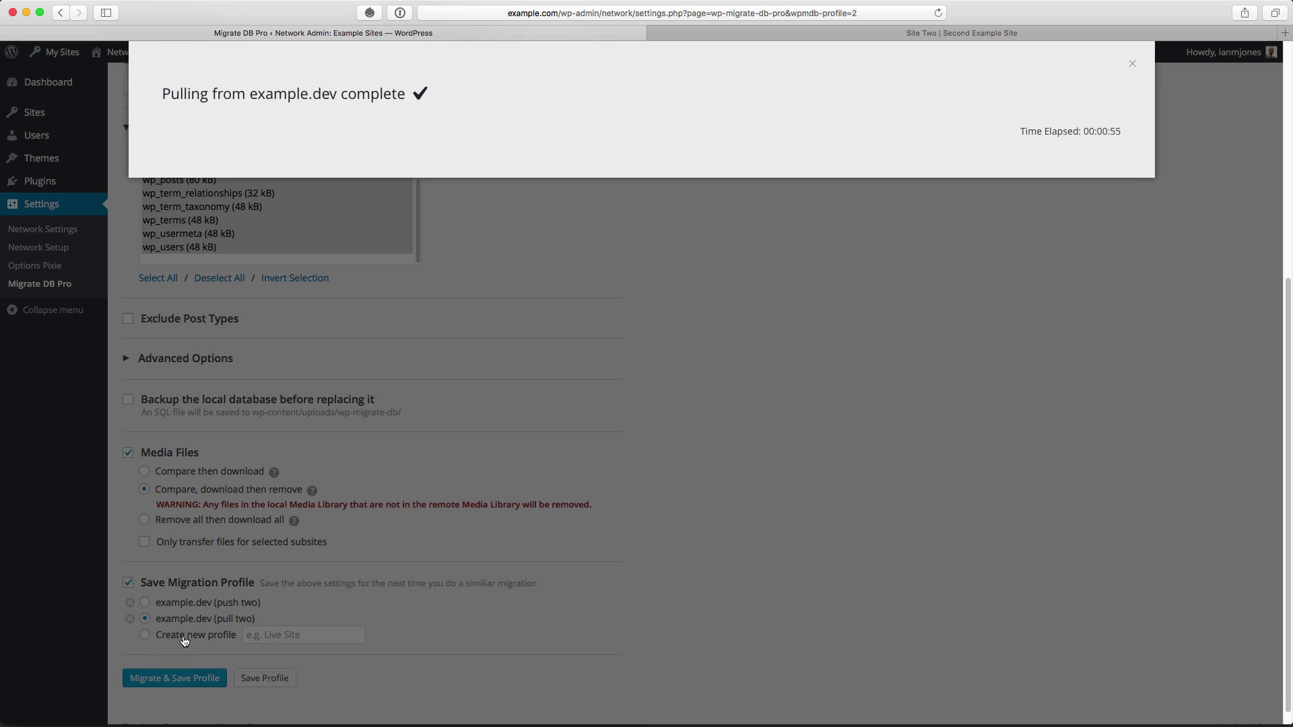
- Review Site Two's front page, dashboard, media and users, then the network users list
{"action": "left_click", "coordinate": [659, 346]}
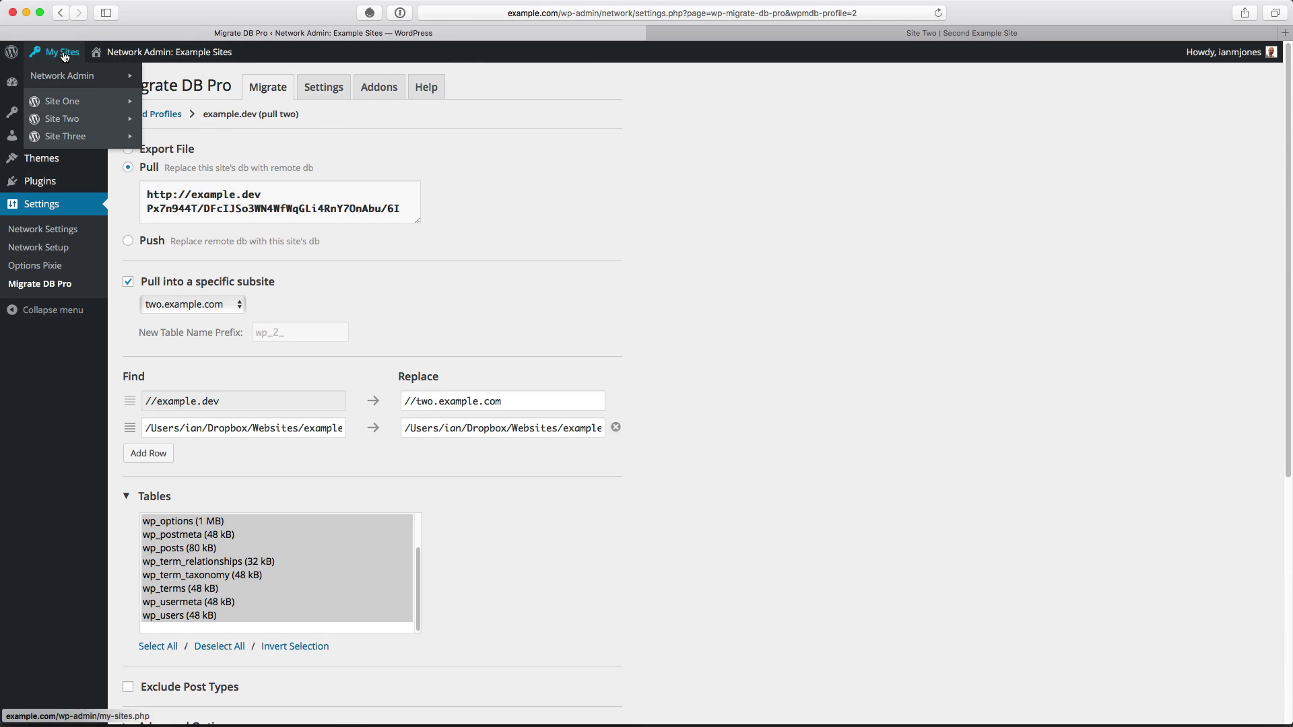
{"action": "mouse_move", "coordinate": [63, 118]}
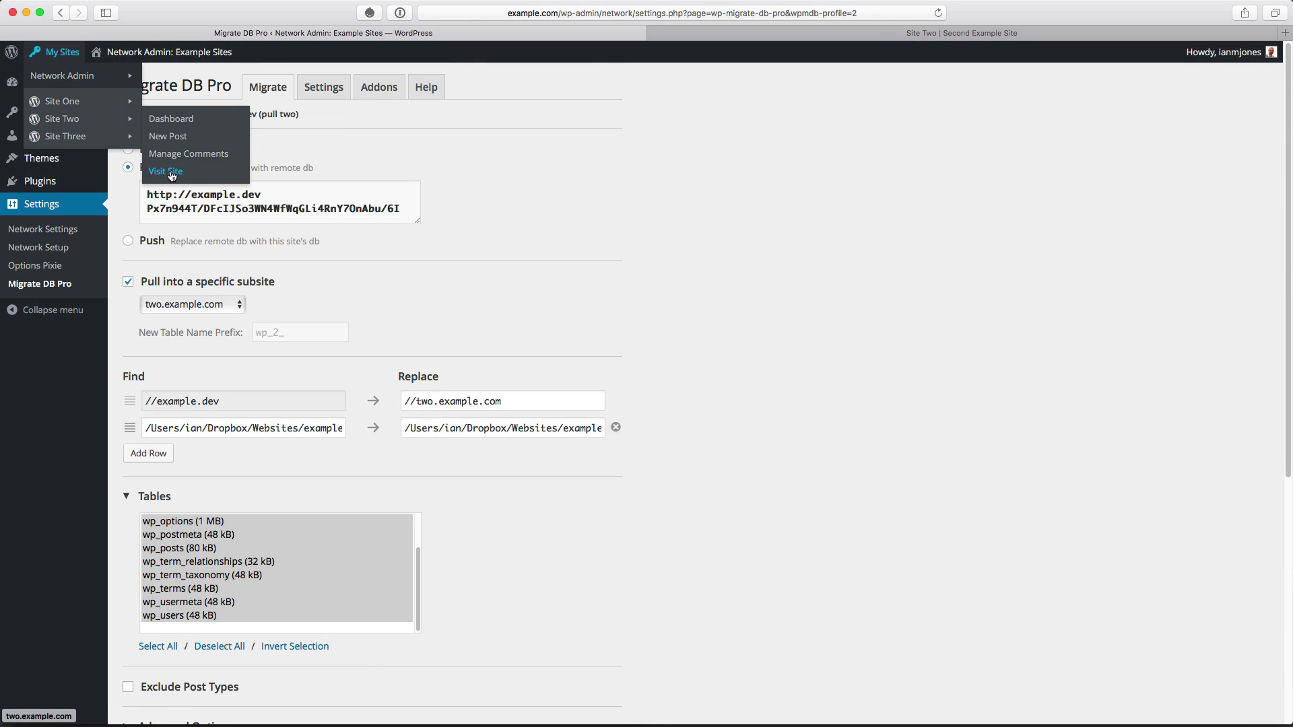
{"action": "left_click", "coordinate": [171, 171]}
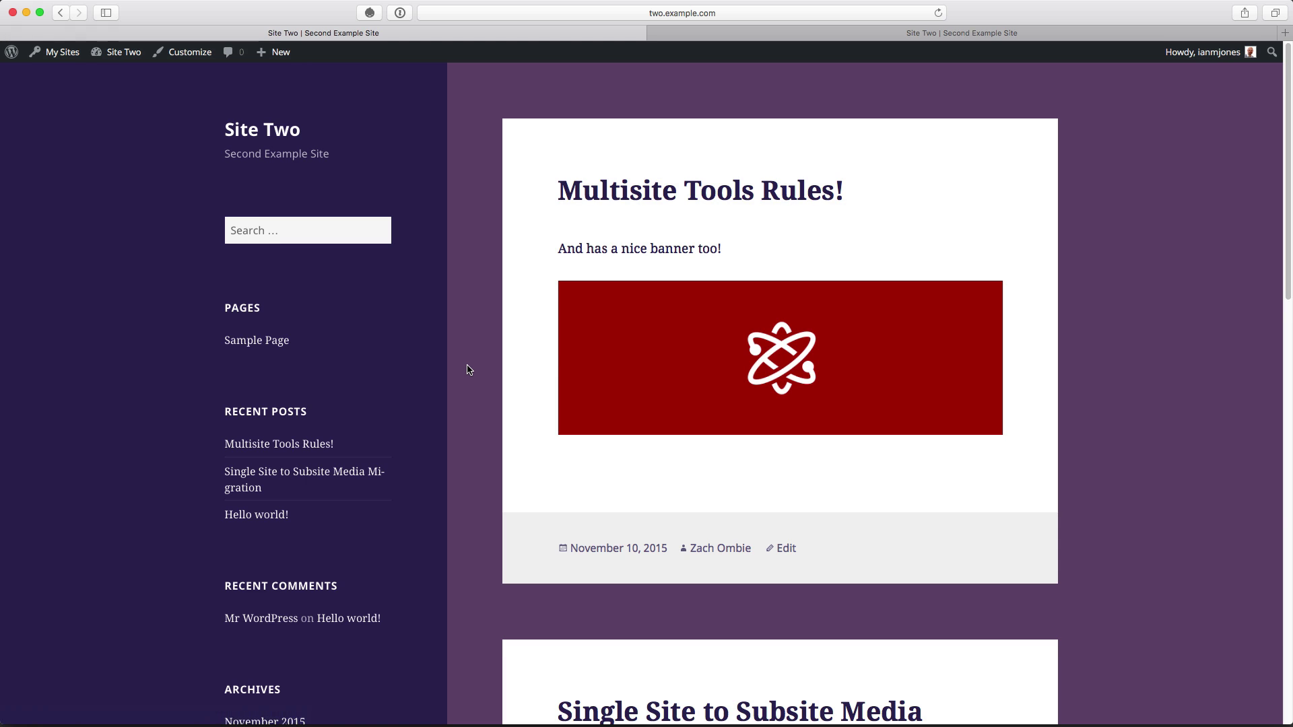
{"action": "scroll", "coordinate": [467, 370], "scroll_direction": "down", "scroll_amount": 10}
{"action": "scroll", "coordinate": [468, 369], "scroll_direction": "up", "scroll_amount": 10}
{"action": "scroll", "coordinate": [467, 366], "scroll_direction": "up", "scroll_amount": 5}
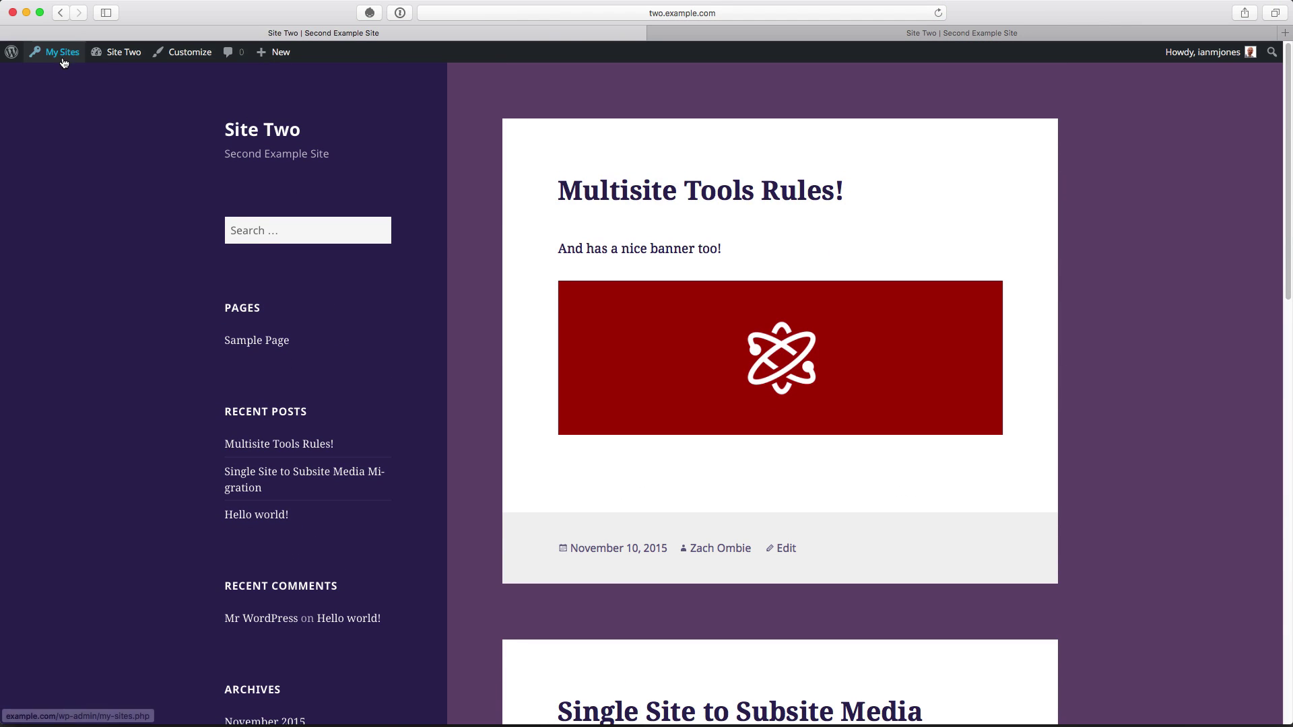
{"action": "mouse_move", "coordinate": [61, 118]}
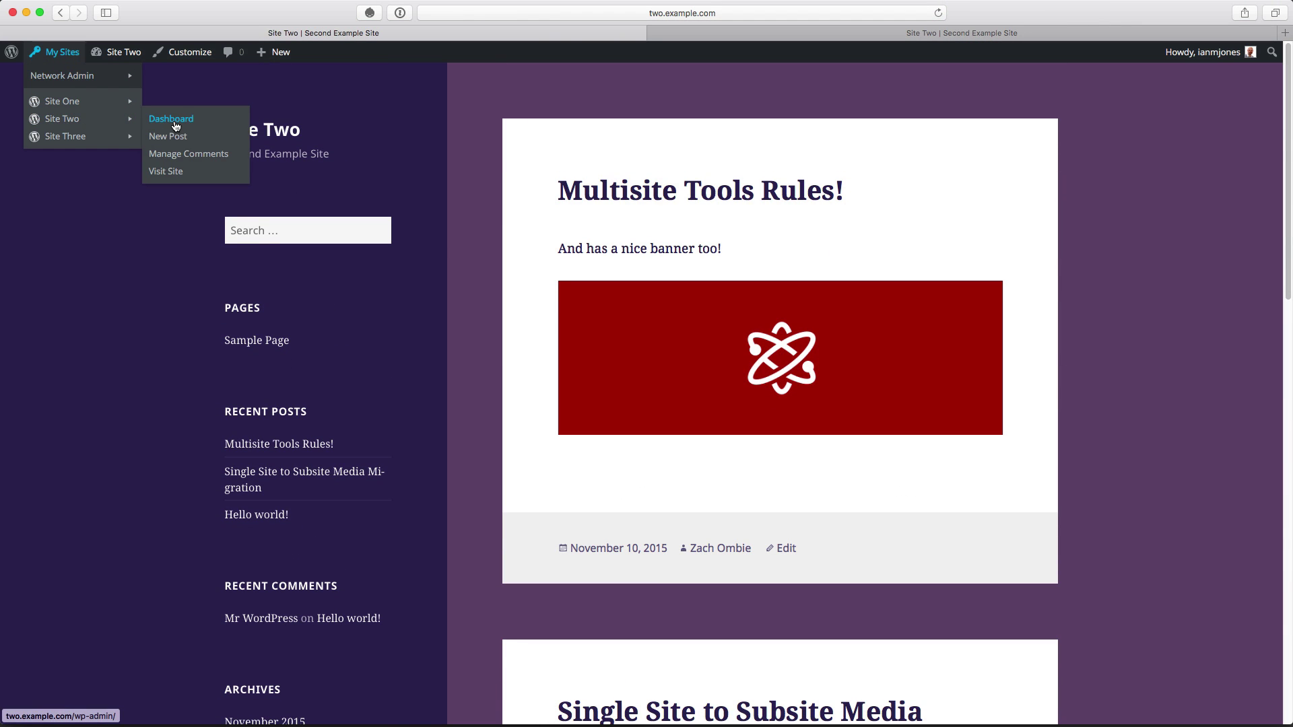
{"action": "left_click", "coordinate": [174, 126]}
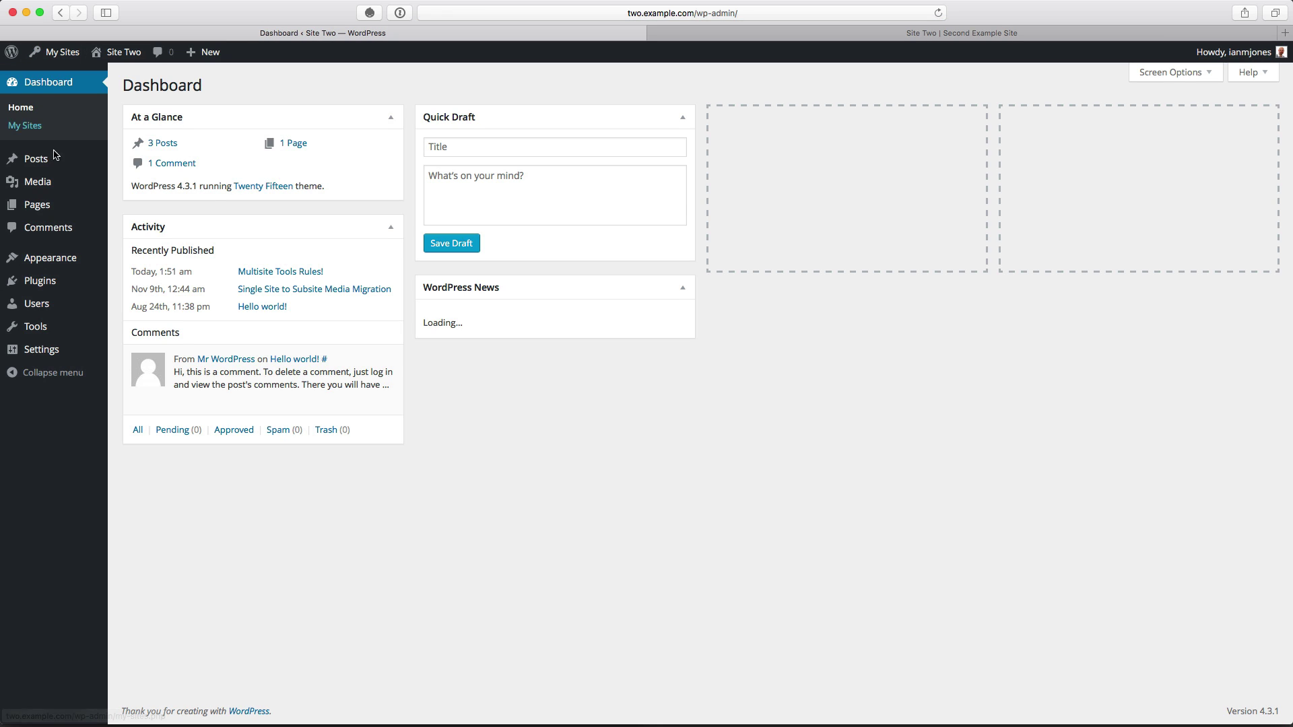
{"action": "left_click", "coordinate": [38, 184]}
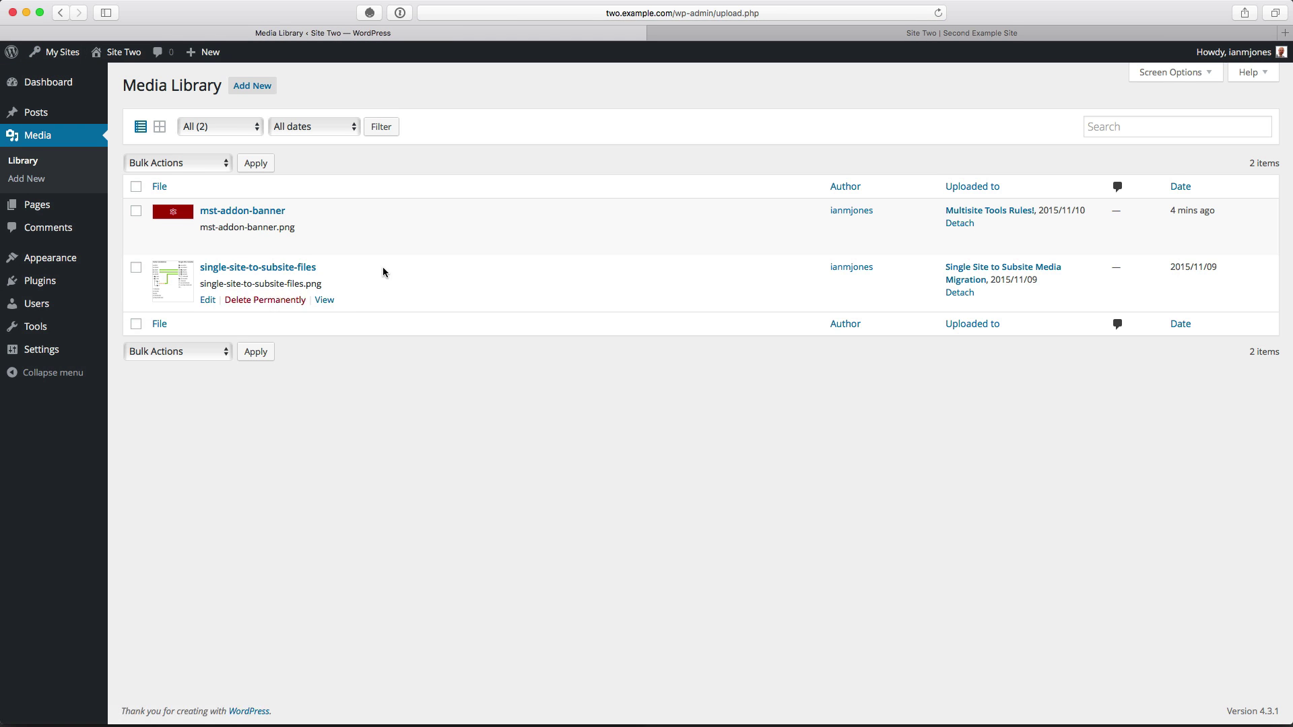
{"action": "left_click", "coordinate": [36, 306]}
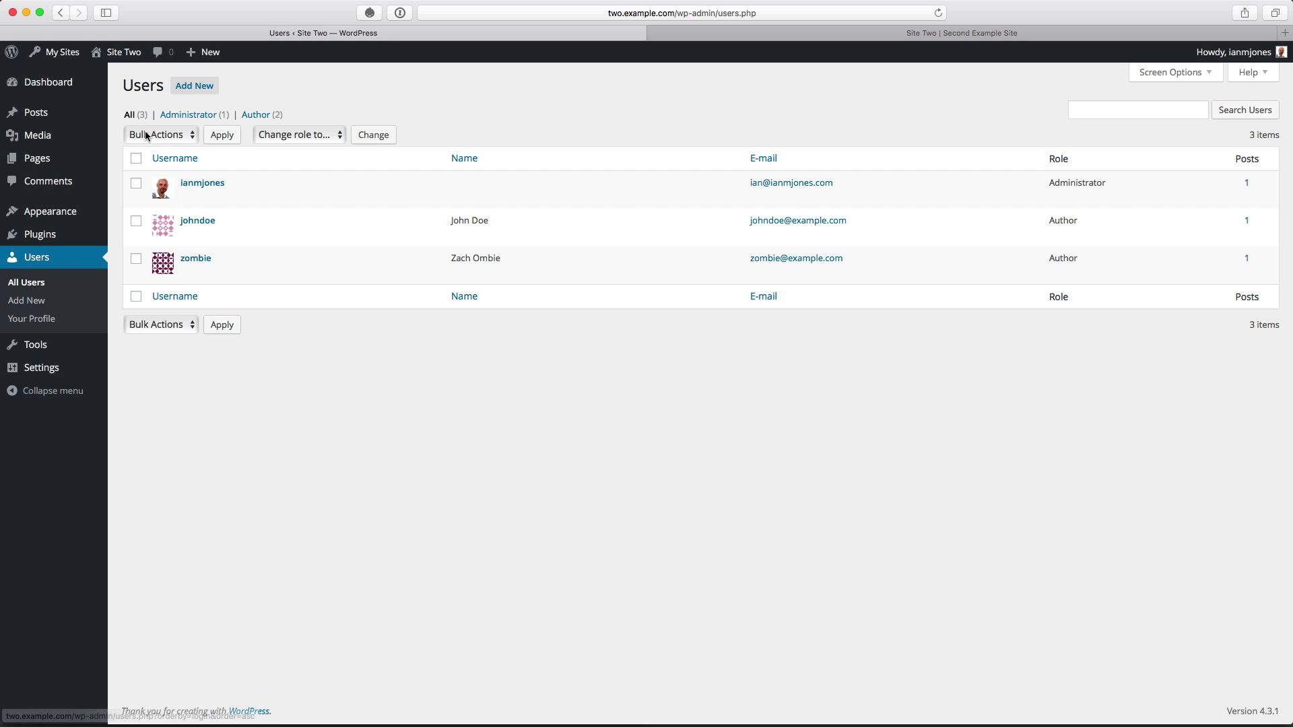
{"action": "mouse_move", "coordinate": [56, 51]}
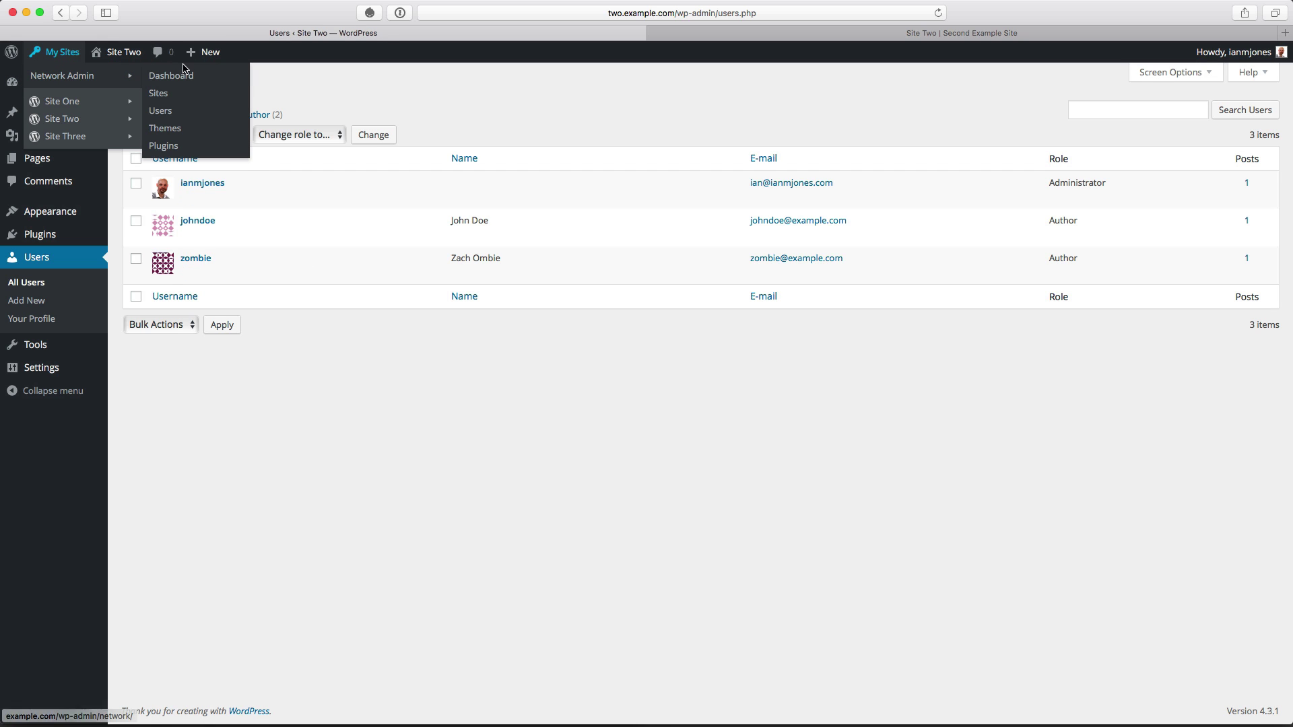
{"action": "left_click", "coordinate": [161, 113]}
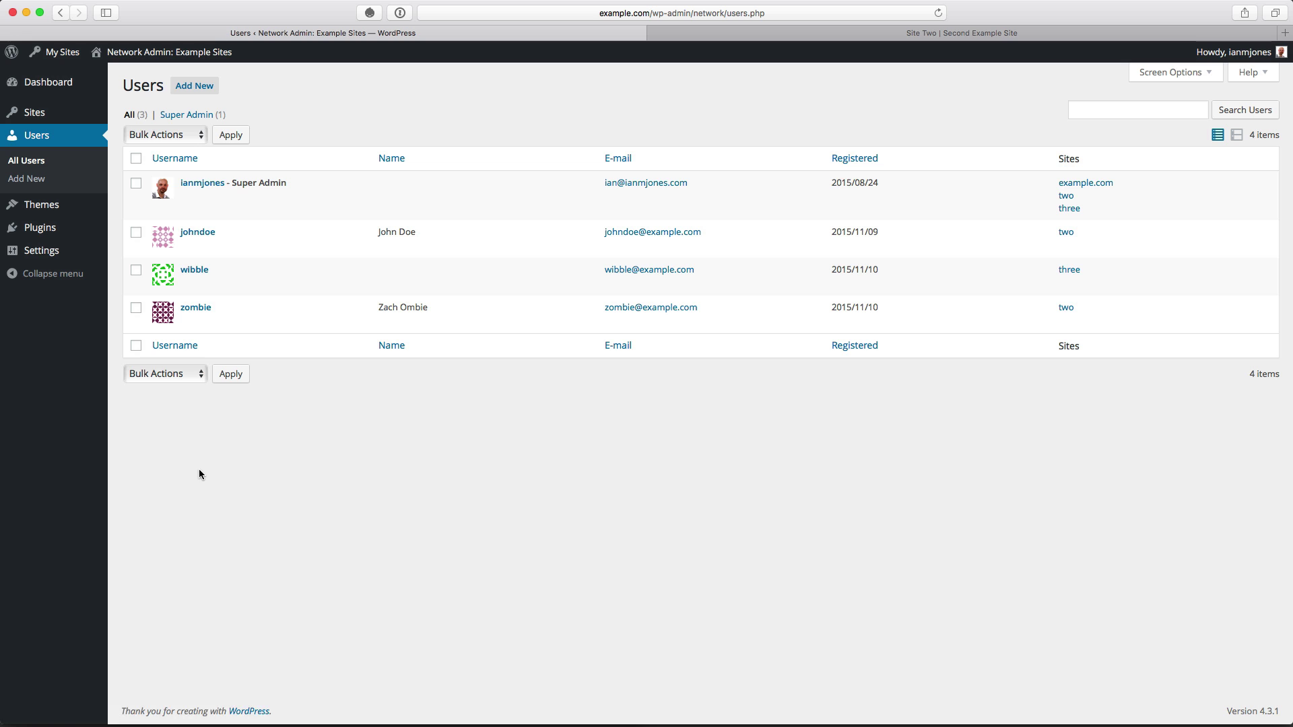
{"action": "key", "text": "super+Tab"}
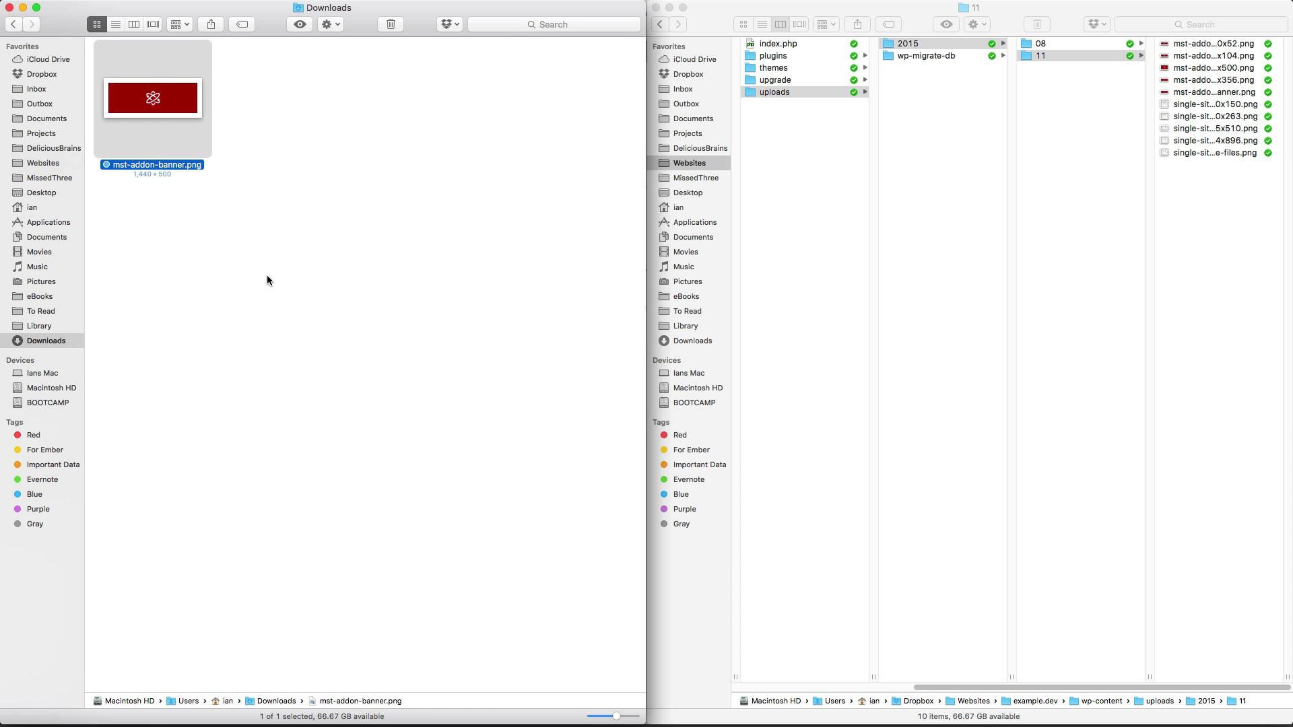
- In Finder, browse site 2's 2015 August and November upload folders
{"action": "left_click", "coordinate": [451, 118]}
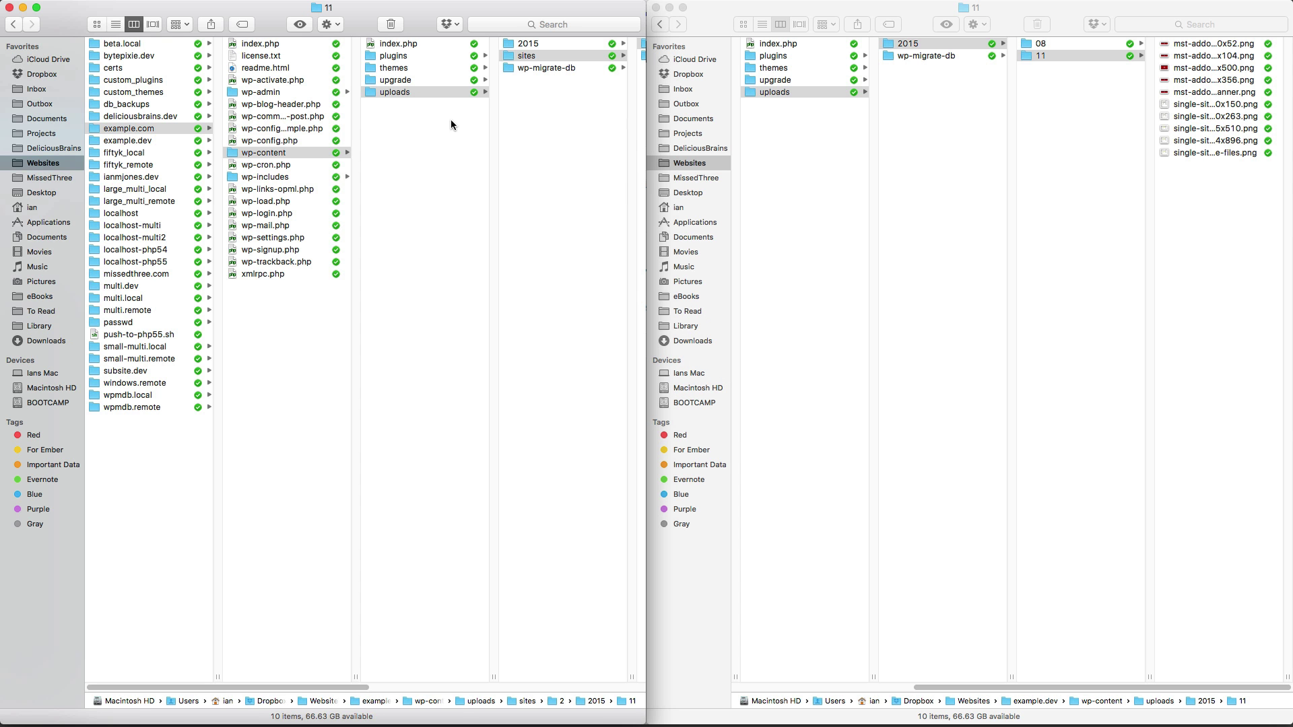
{"action": "left_click", "coordinate": [512, 56]}
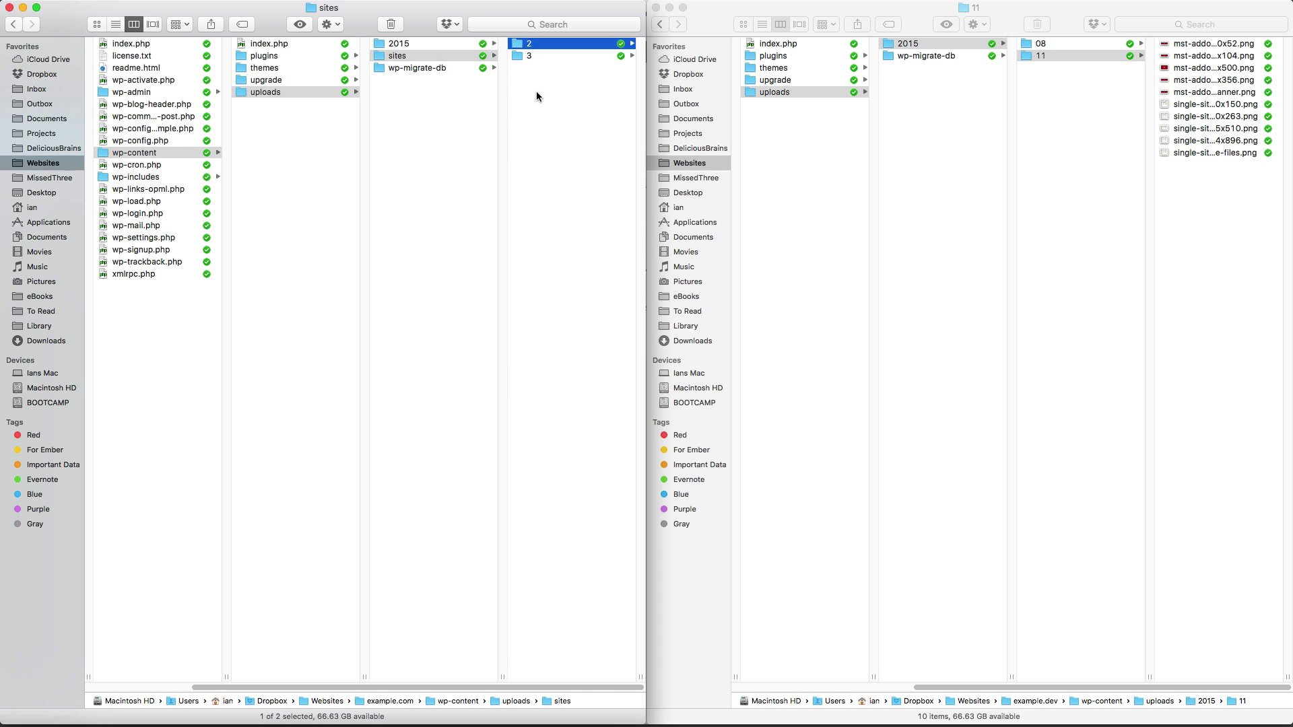
{"action": "left_click", "coordinate": [516, 44]}
{"action": "key", "text": "Right"}
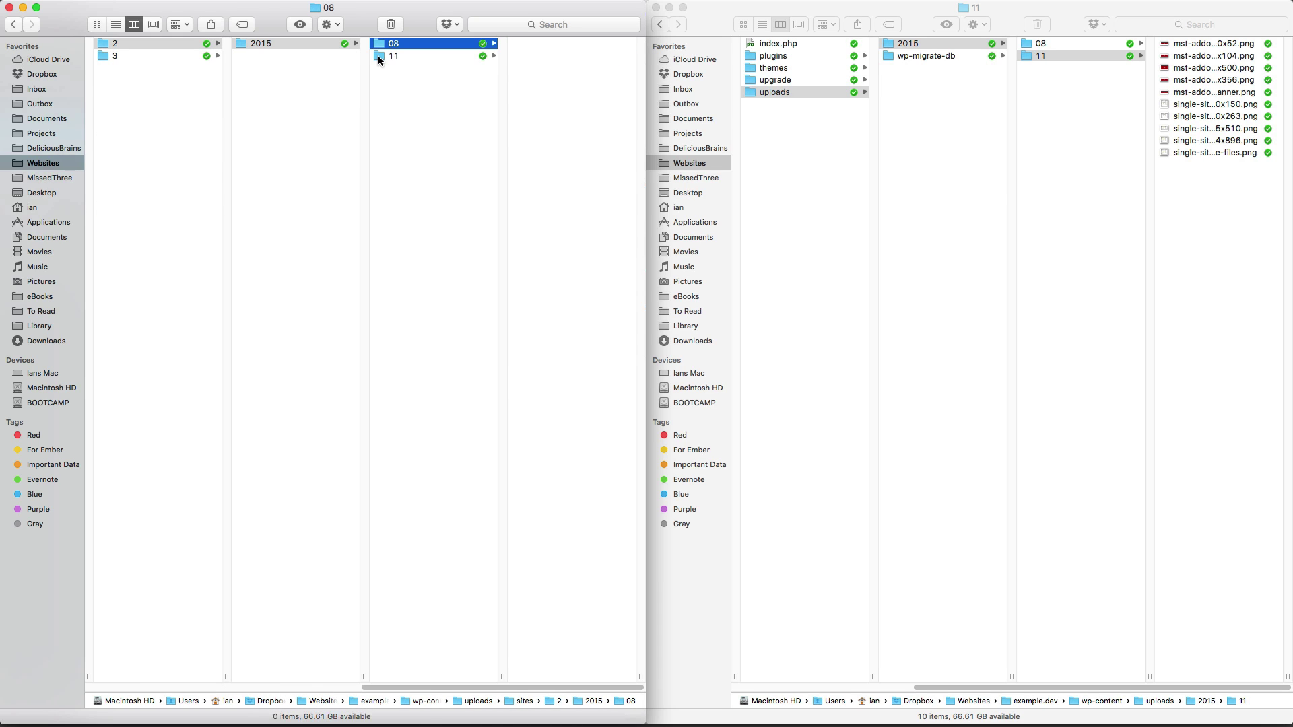
{"action": "left_click", "coordinate": [380, 56]}
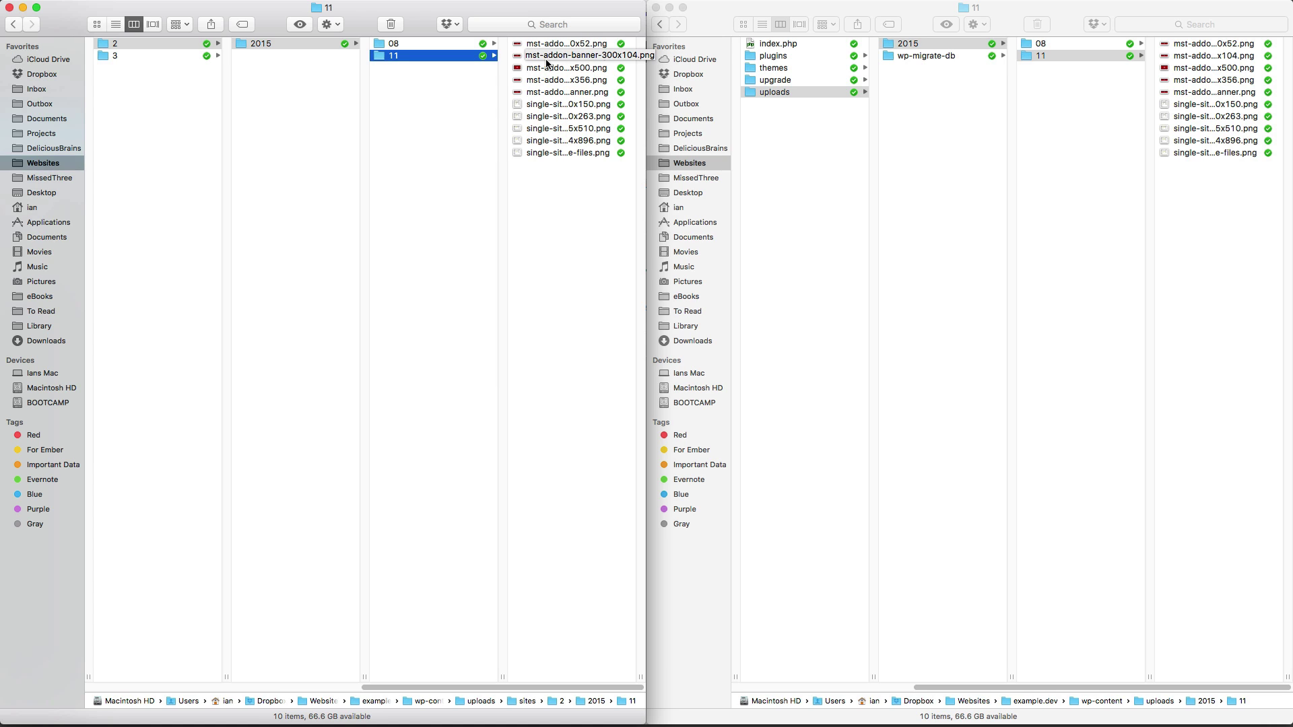
- Browse site 3's 2015 August and November upload folders
{"action": "left_click", "coordinate": [102, 58]}
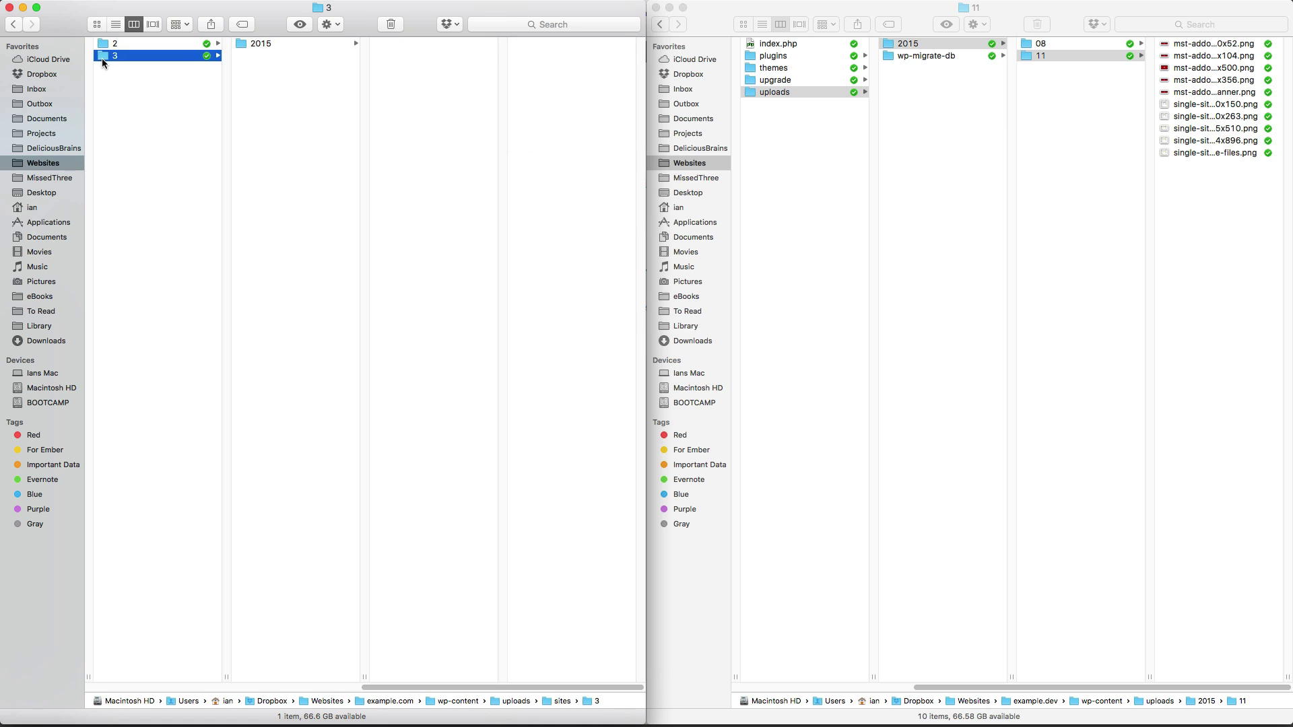
{"action": "left_click", "coordinate": [243, 43]}
{"action": "left_click", "coordinate": [379, 43]}
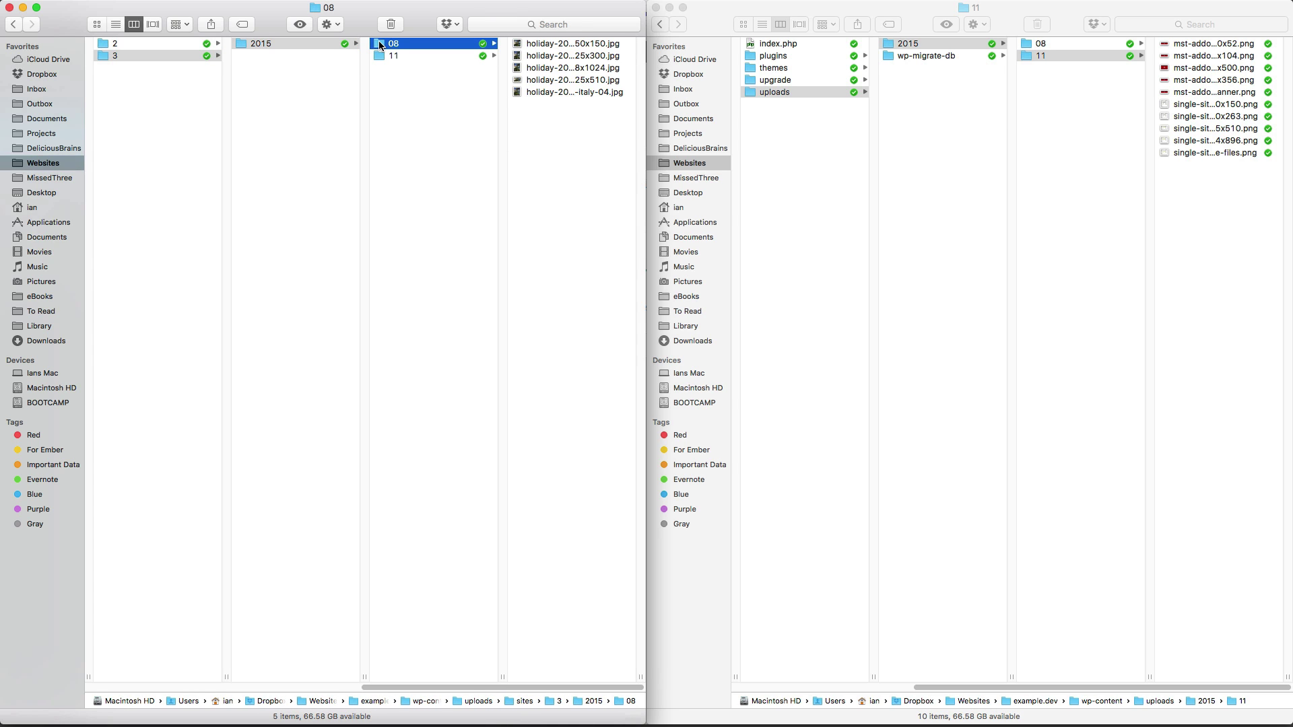
{"action": "left_click", "coordinate": [378, 55]}
{"action": "key", "text": "super+Tab"}
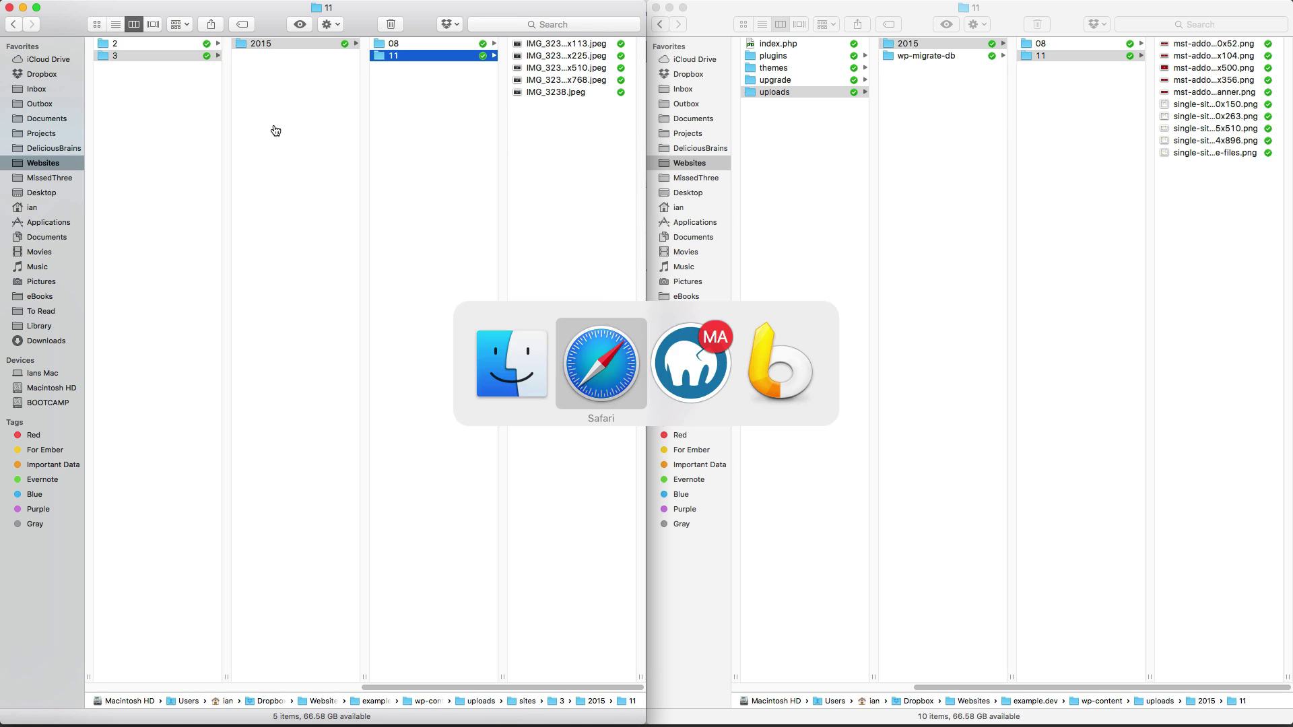
- Visit the Site One front page, then Site Three, then Site Two
{"action": "left_click", "coordinate": [165, 141]}
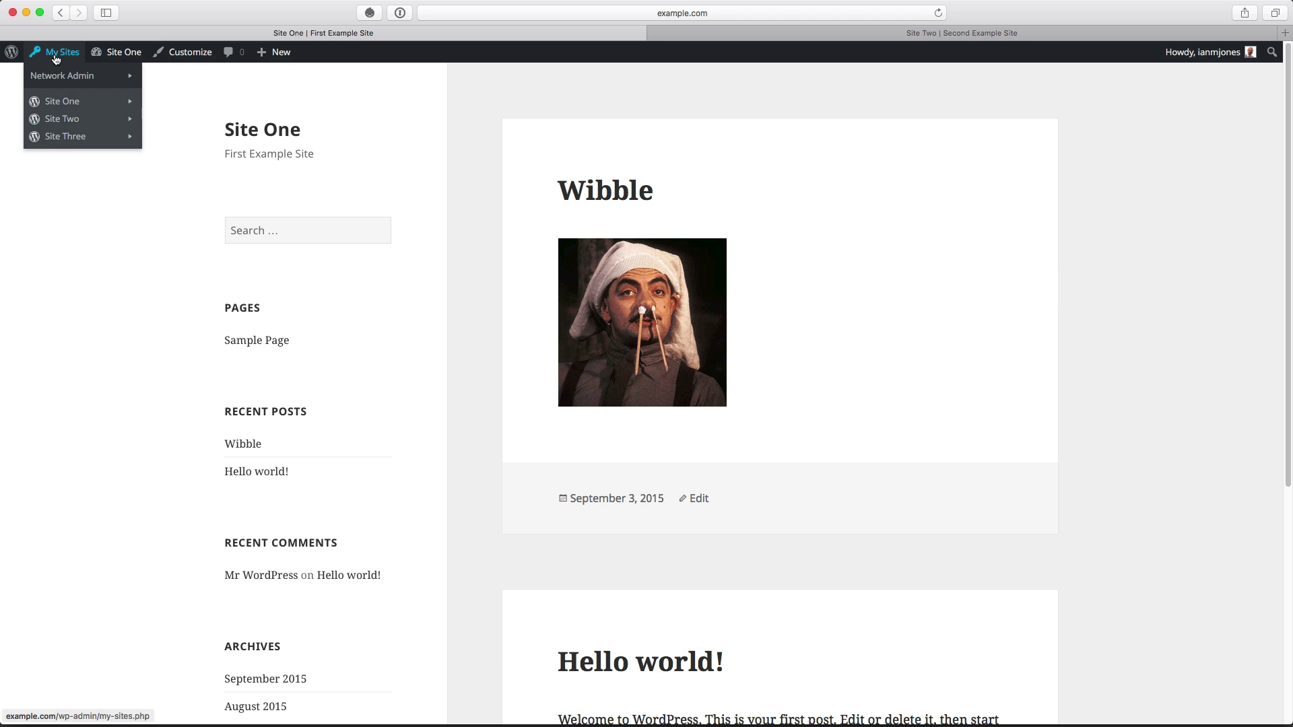
{"action": "mouse_move", "coordinate": [65, 137]}
{"action": "left_click", "coordinate": [165, 192]}
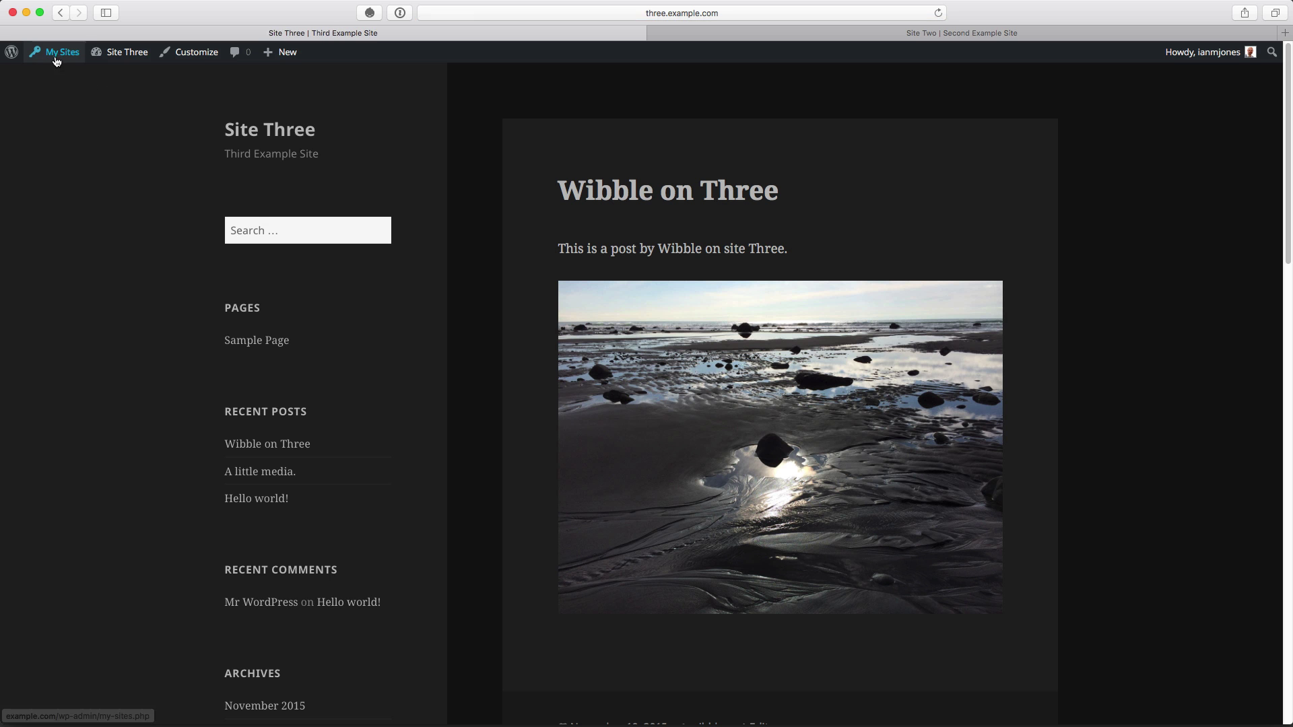
{"action": "left_click", "coordinate": [166, 171]}
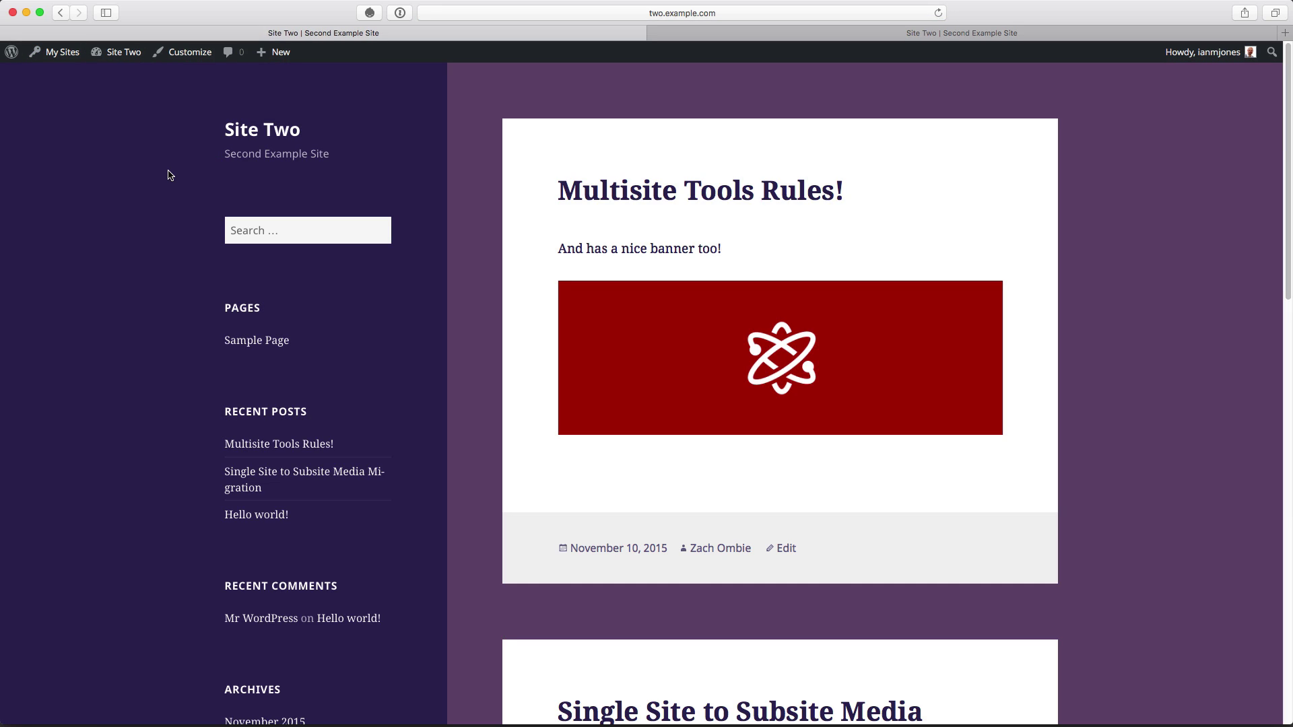